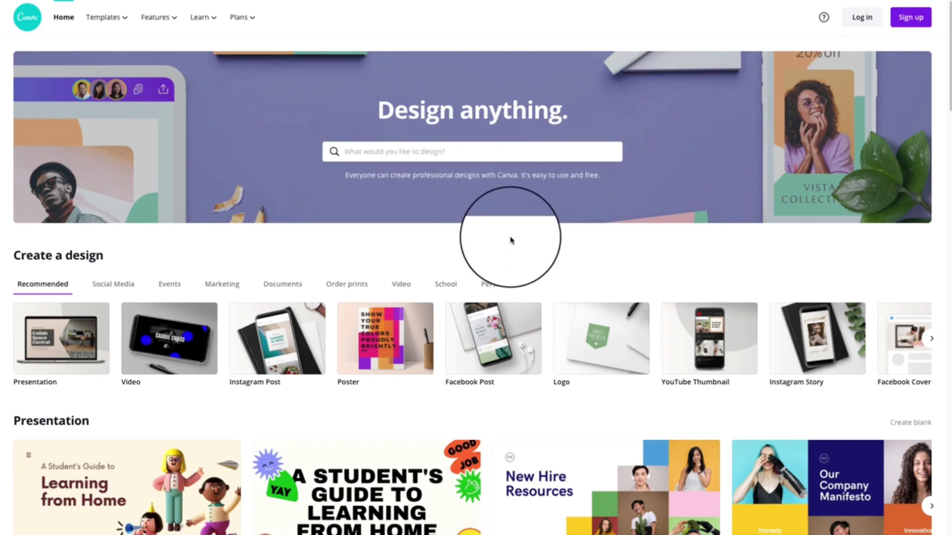
Log in to the Canva account with its email or mobile and account password
left_click(863, 17)
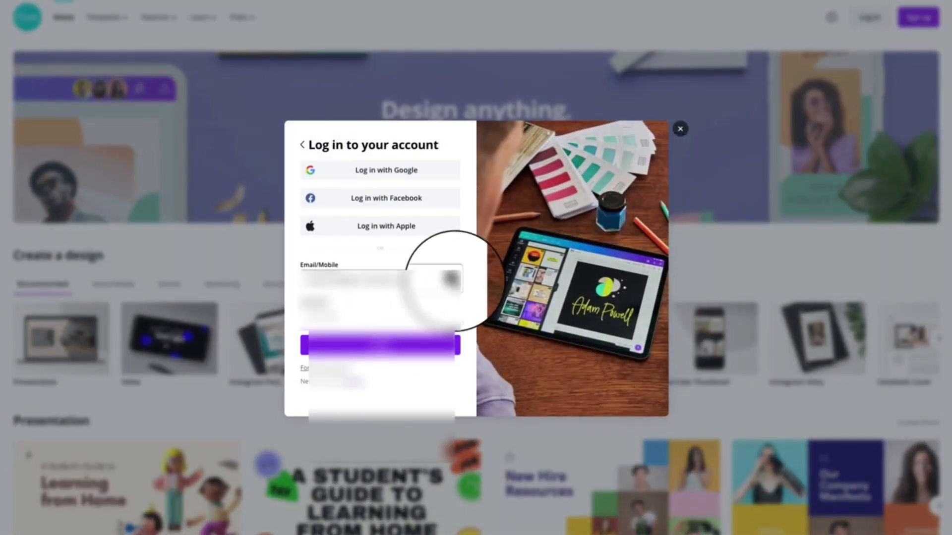
left_click(454, 281)
left_click(377, 395)
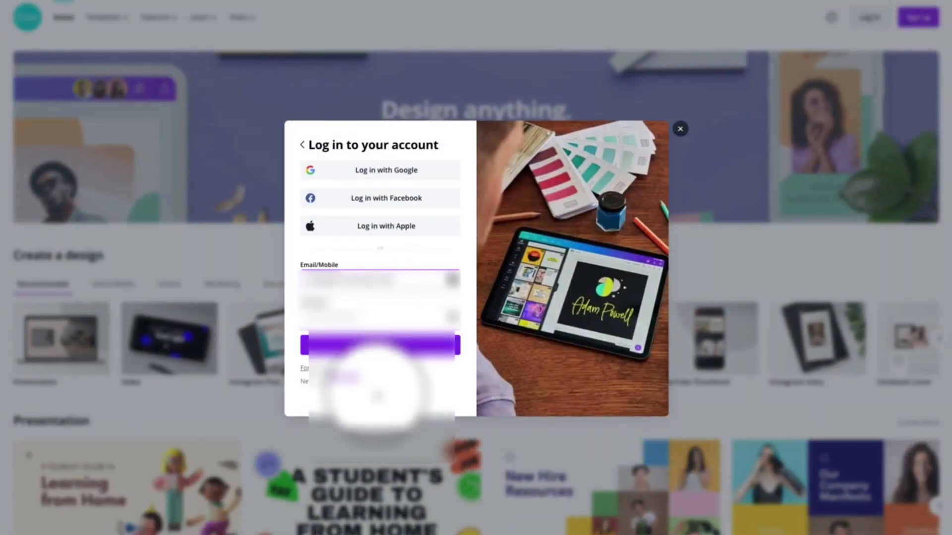
left_click(392, 346)
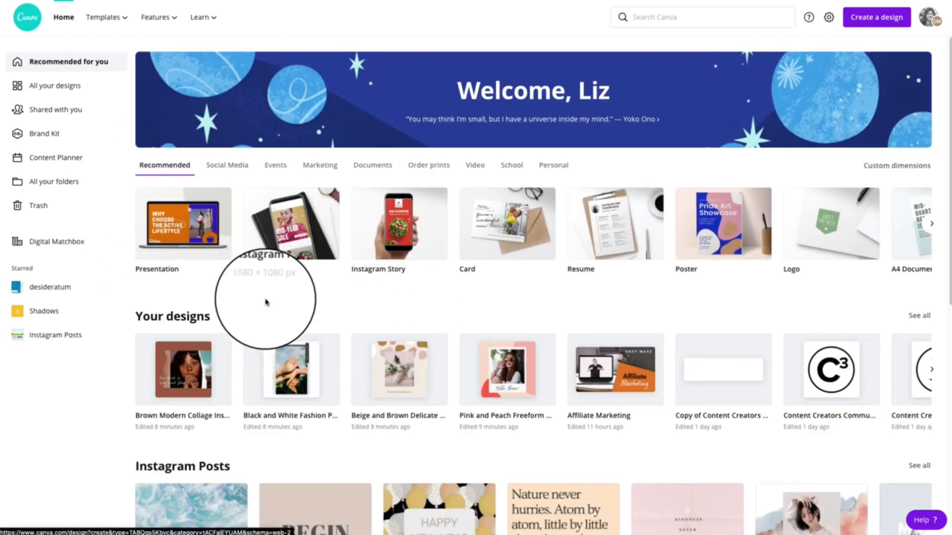
Browse the home page's template sections and the Social Media, Events, Marketing and Documents design categories
scroll(180, 357, "down", 2)
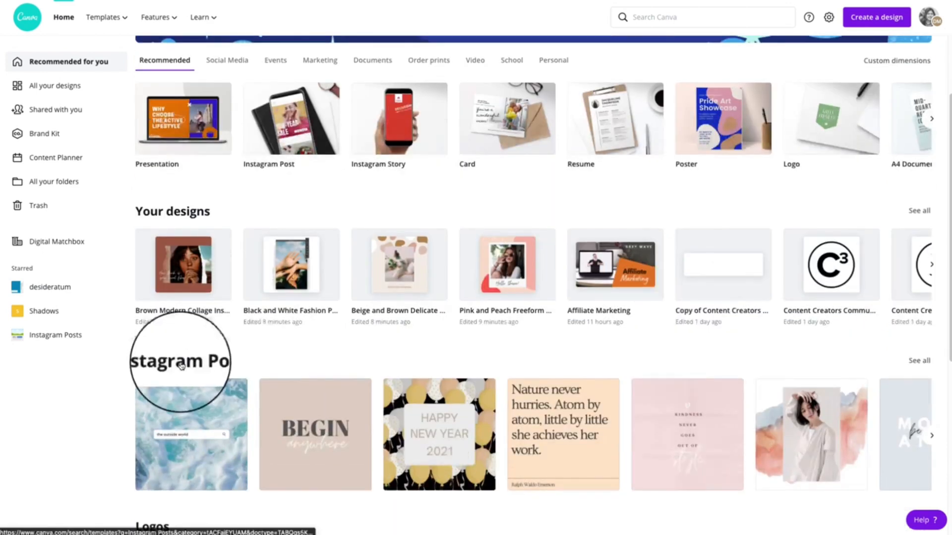
scroll(238, 362, "down", 4)
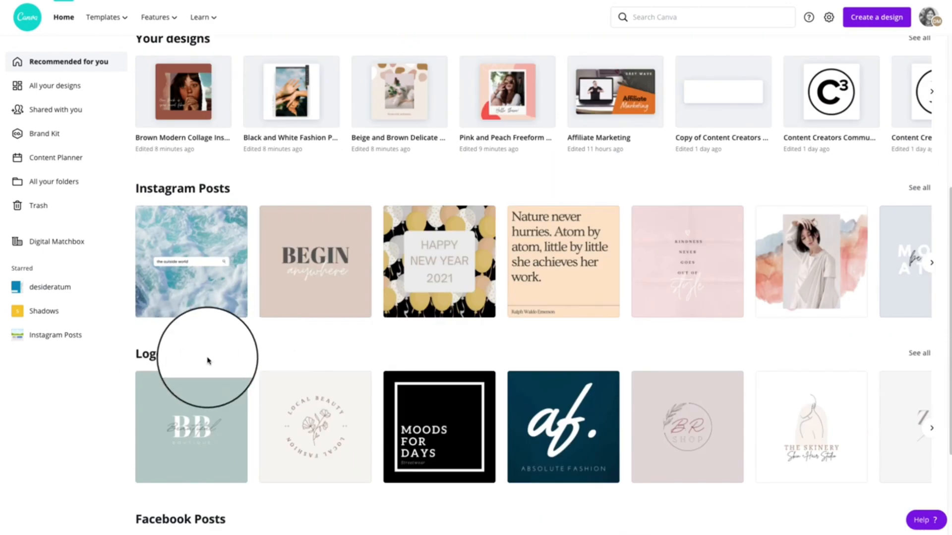
scroll(208, 362, "down", 3)
scroll(218, 374, "down", 1)
scroll(218, 375, "down", 3)
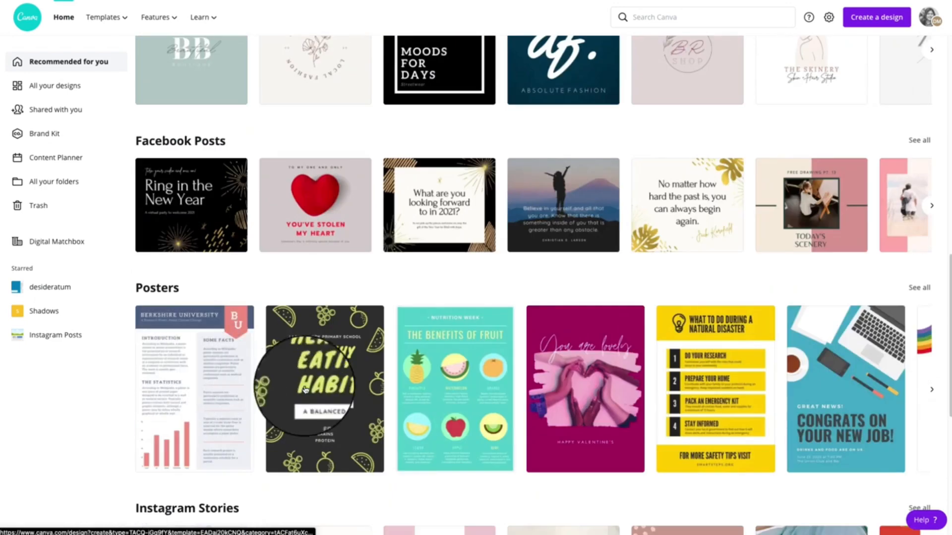
scroll(298, 392, "up", 13)
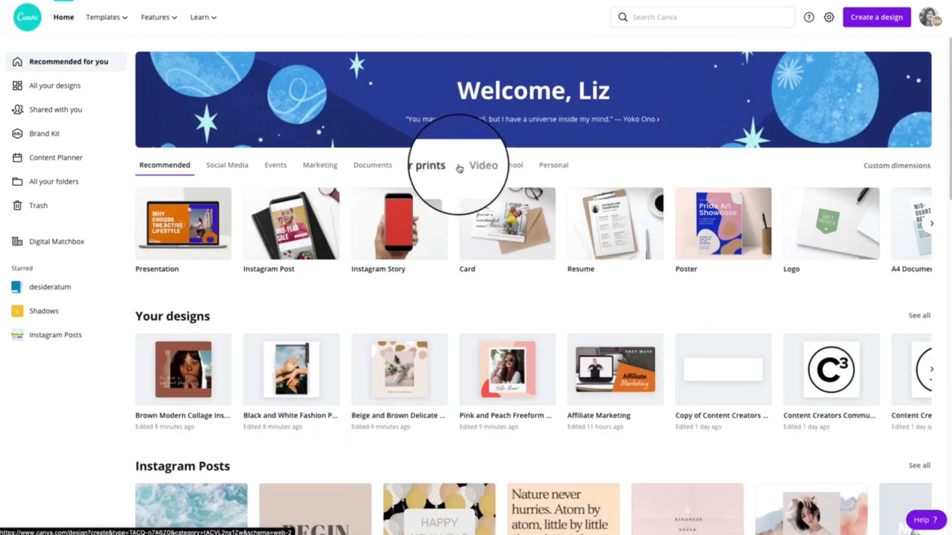
left_click(236, 168)
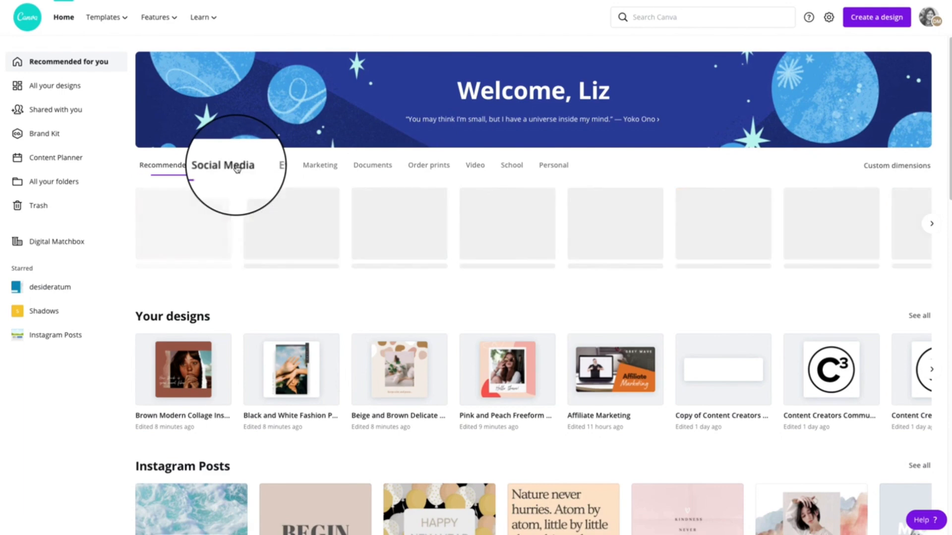
left_click(273, 167)
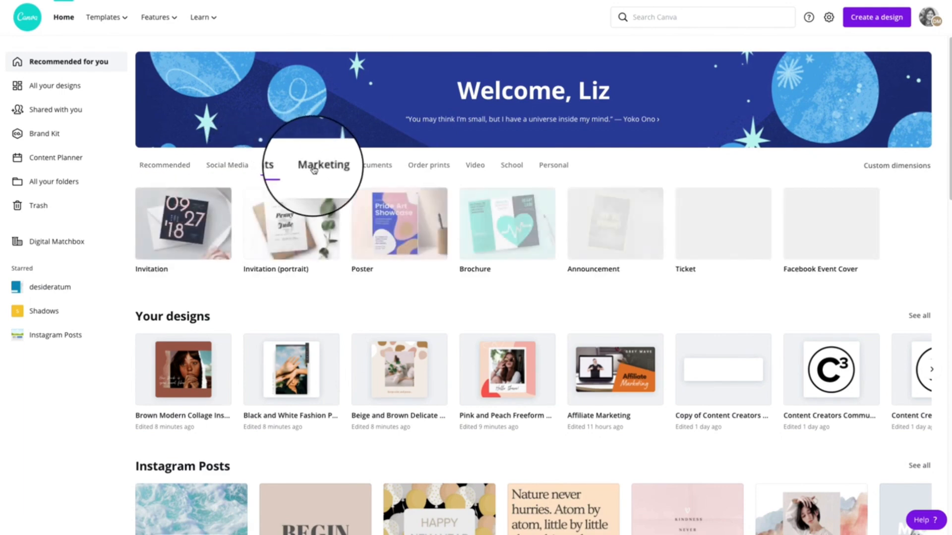
left_click(314, 168)
left_click(358, 170)
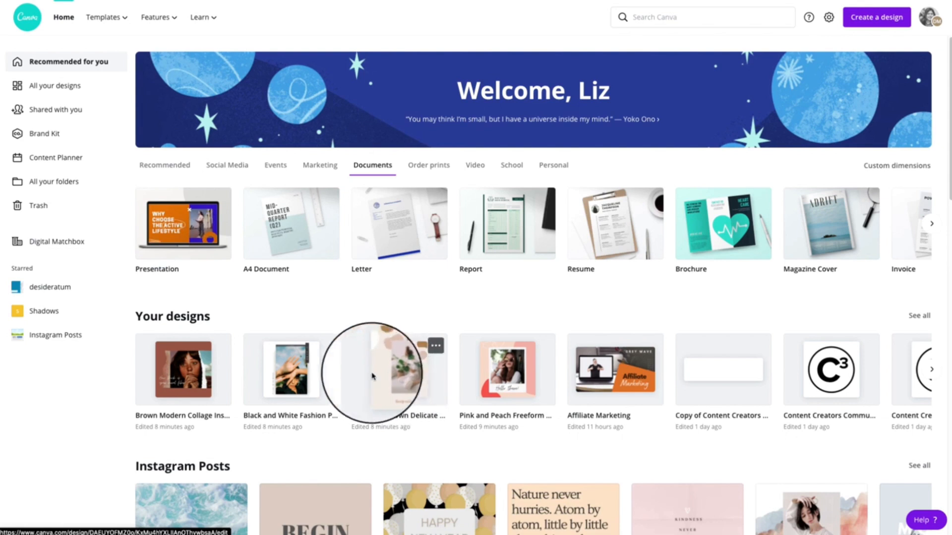
Open the Pink and Peach Freeform Art Instagram Post design, select its polaroid photo and show the stock photo library
left_click(496, 380)
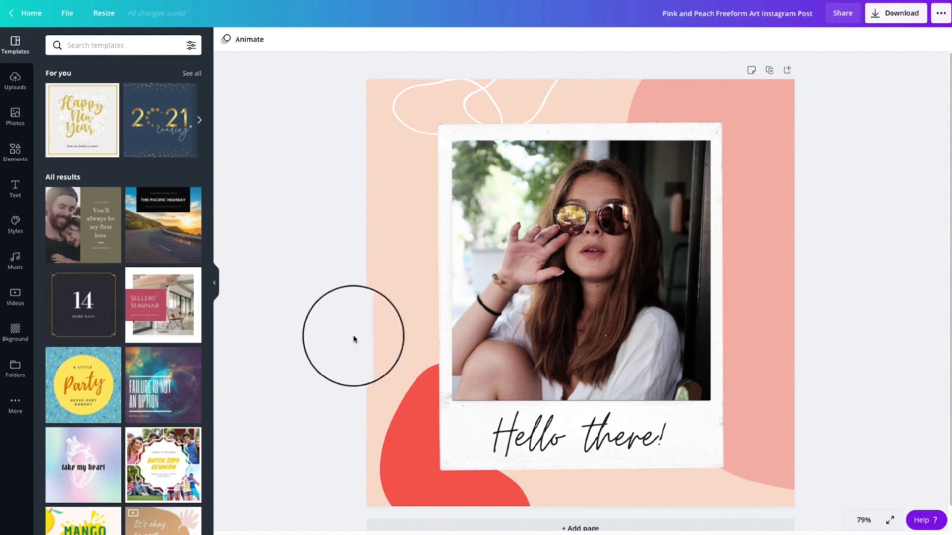
left_click(590, 256)
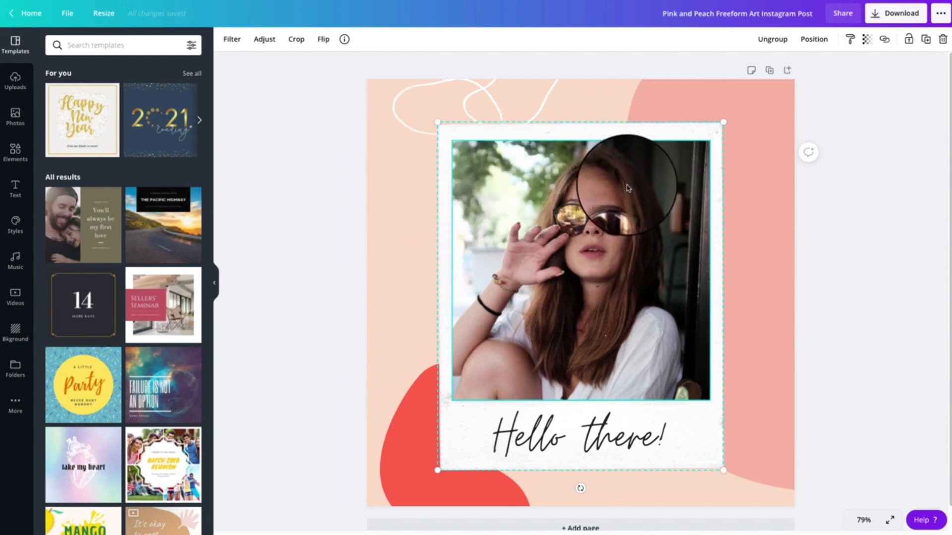
left_click(15, 116)
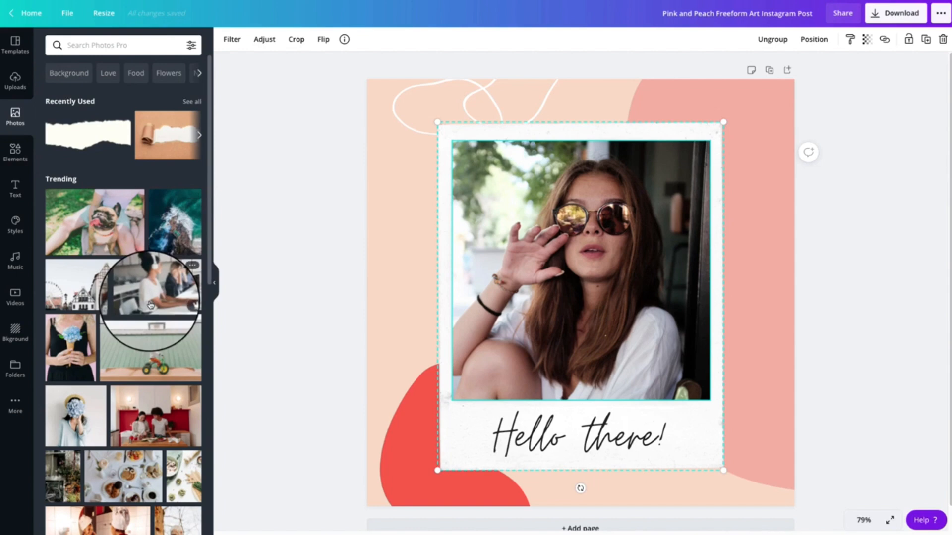
Replace the polaroid photo with the uploaded portrait of a woman seated at a table beside a flower wall
left_click(20, 84)
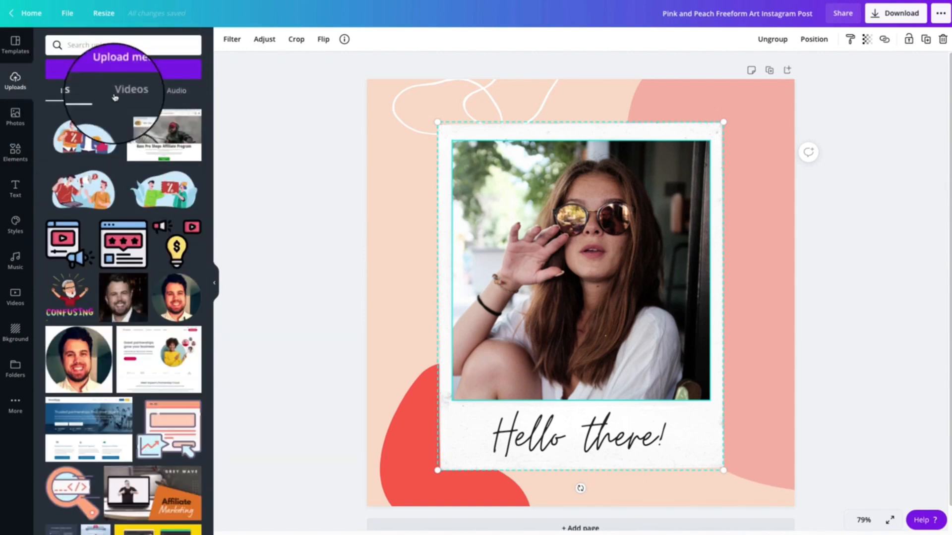
scroll(191, 256, "down", 15)
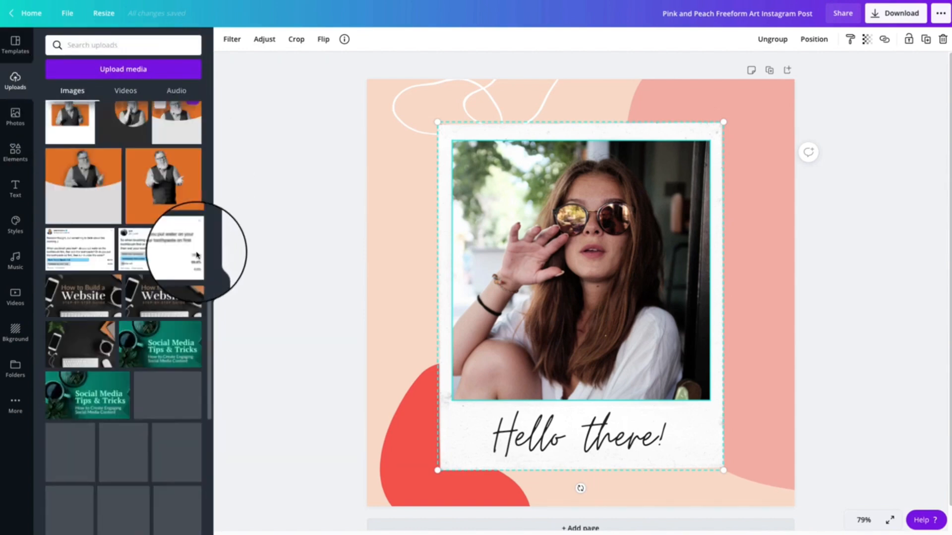
scroll(197, 255, "down", 2)
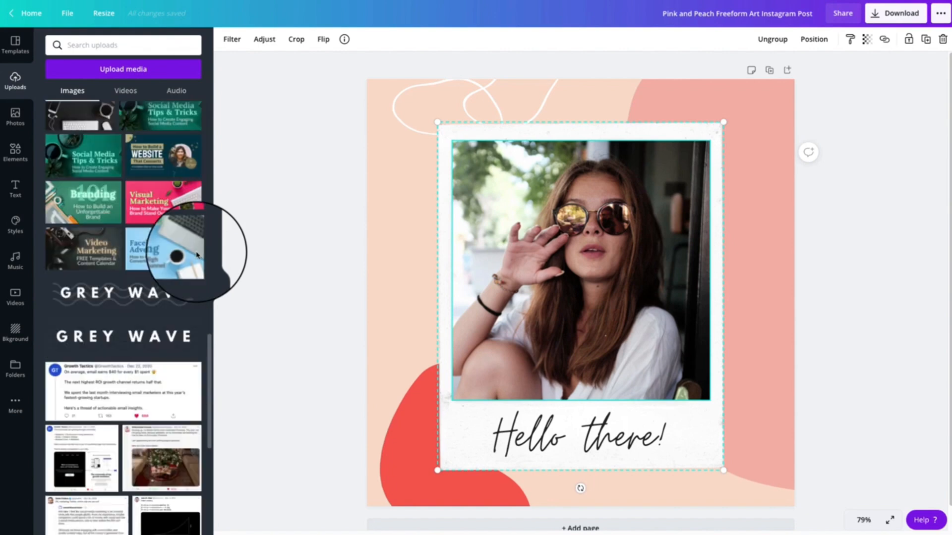
scroll(197, 255, "down", 10)
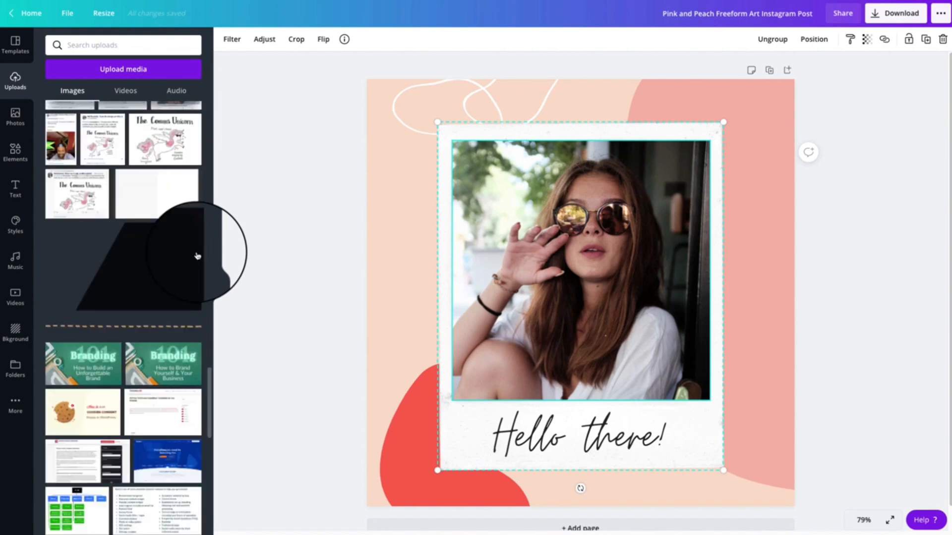
scroll(197, 256, "down", 8)
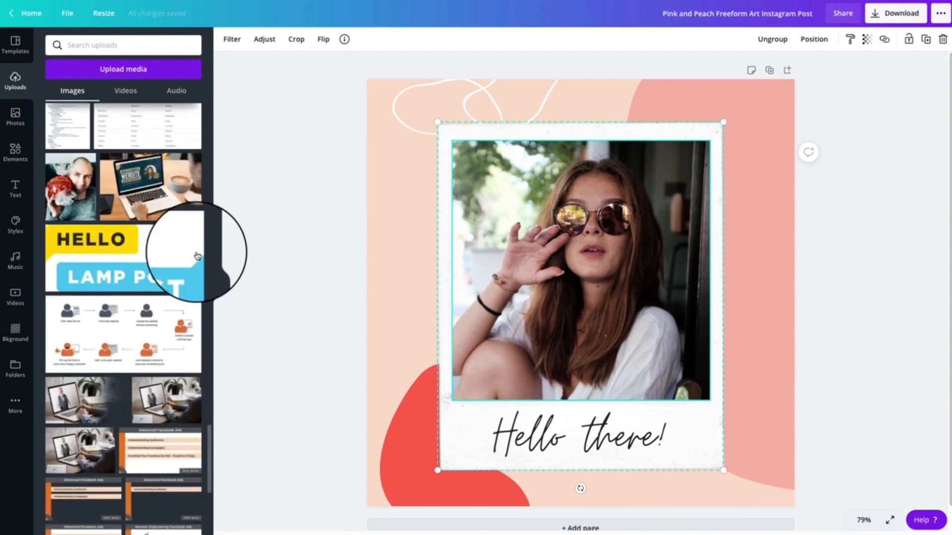
scroll(197, 255, "down", 10)
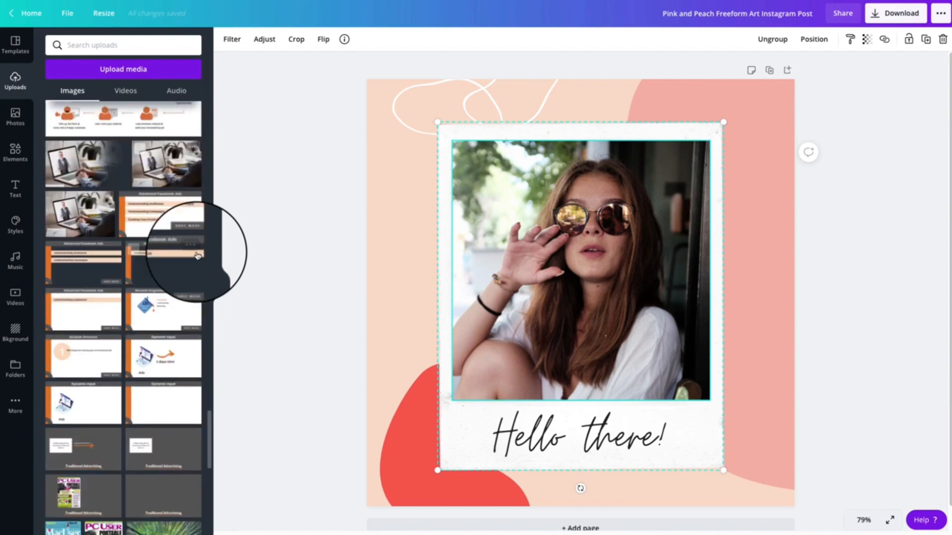
scroll(197, 255, "down", 10)
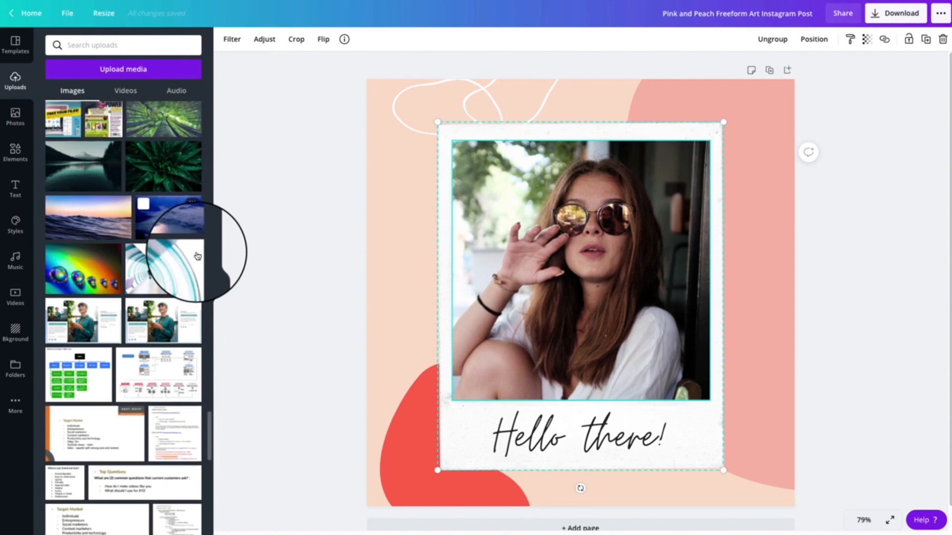
scroll(196, 256, "down", 4)
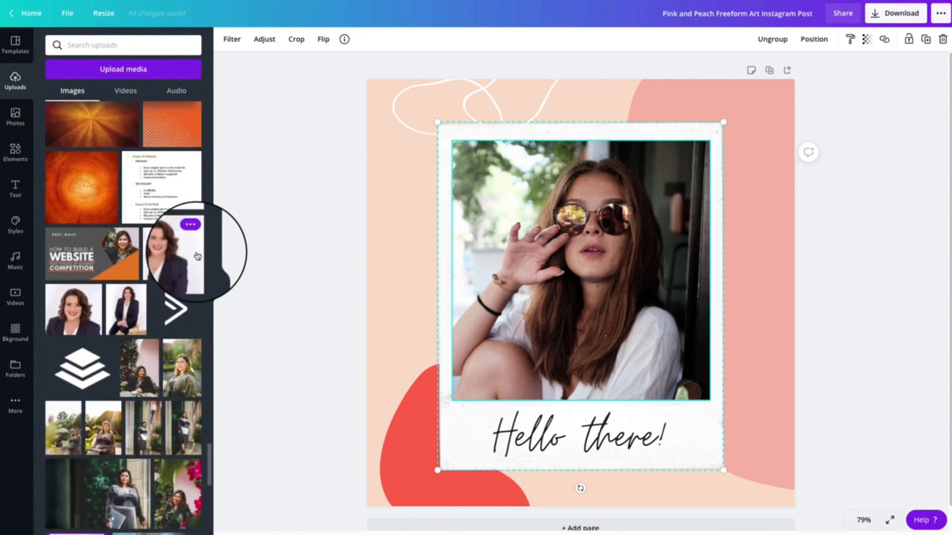
left_click_drag(132, 268, 573, 266)
Reposition the portrait upward within its polaroid frame so the seated woman and the table are framed
double_click(574, 266)
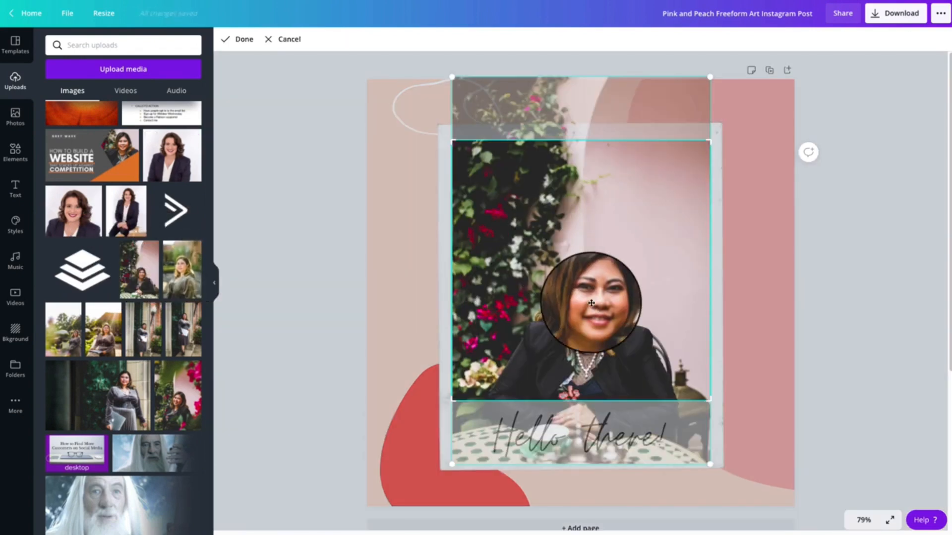
left_click_drag(594, 298, 616, 233)
left_click(742, 220)
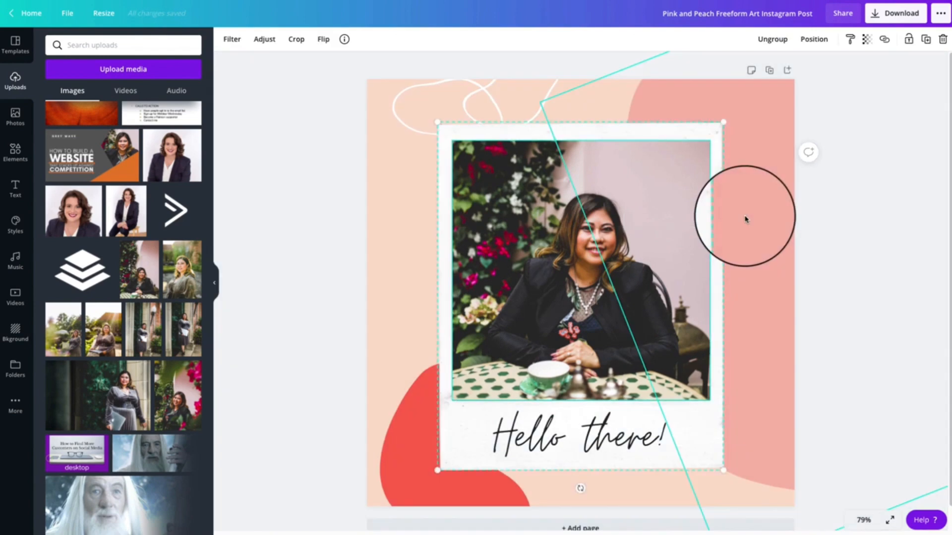
left_click(317, 237)
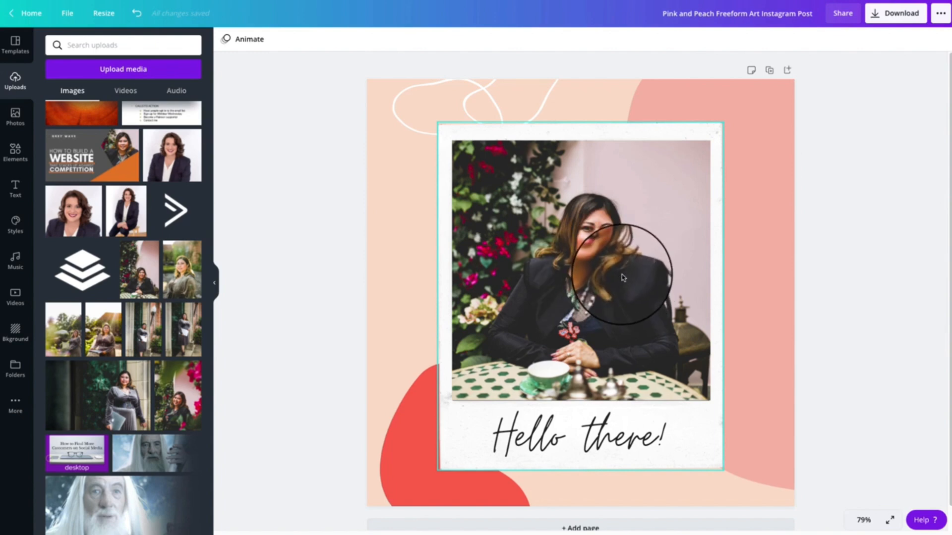
Add a second page and fill it with the same uploaded portrait, enlarged to cover the page and shifted upward
left_click(629, 526)
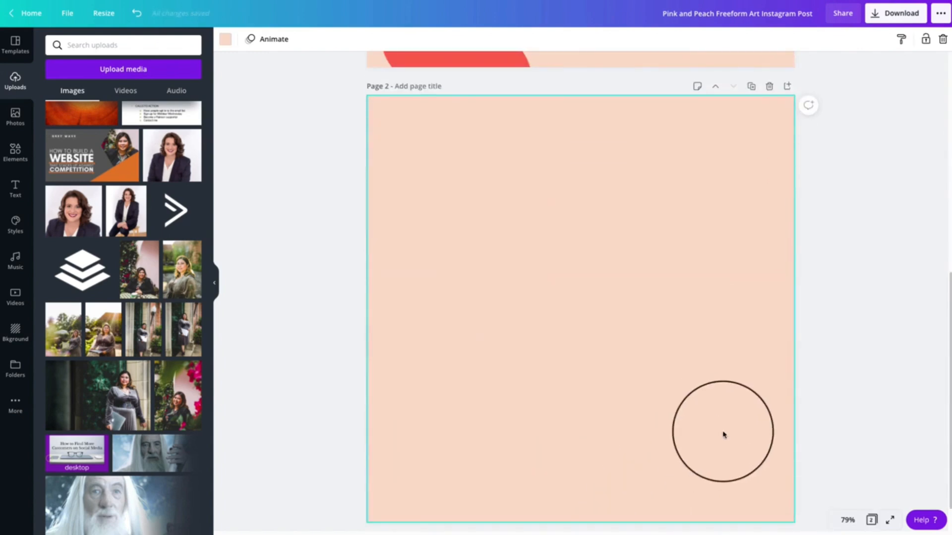
left_click(161, 258)
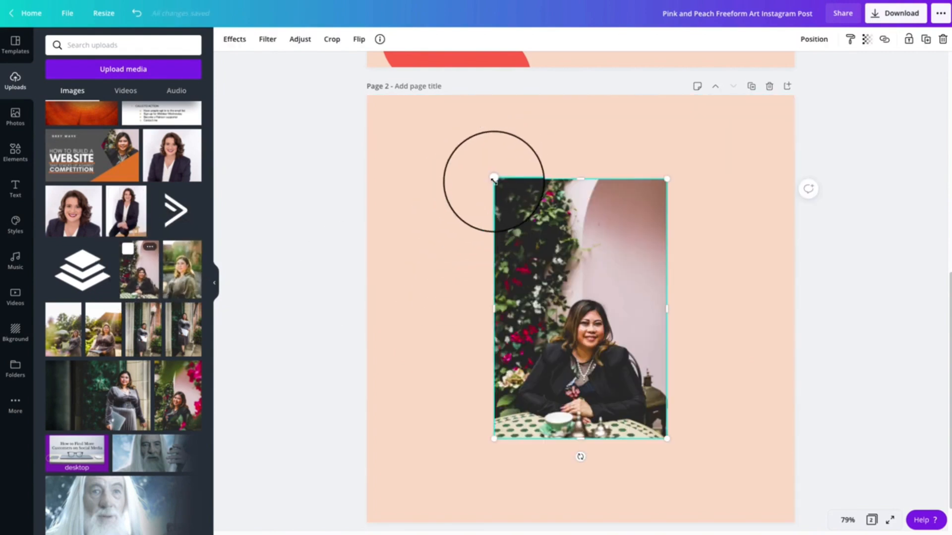
left_click_drag(493, 179, 242, 57)
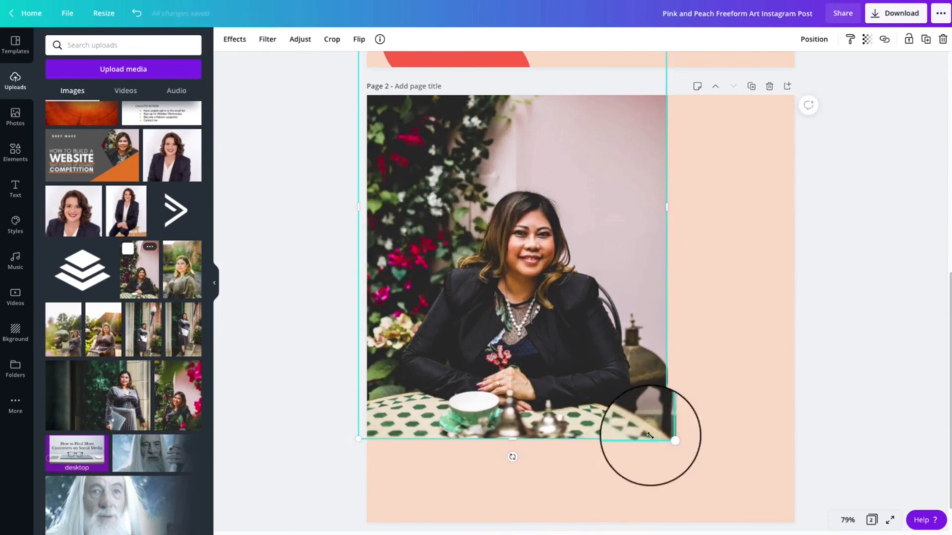
left_click_drag(650, 435, 882, 534)
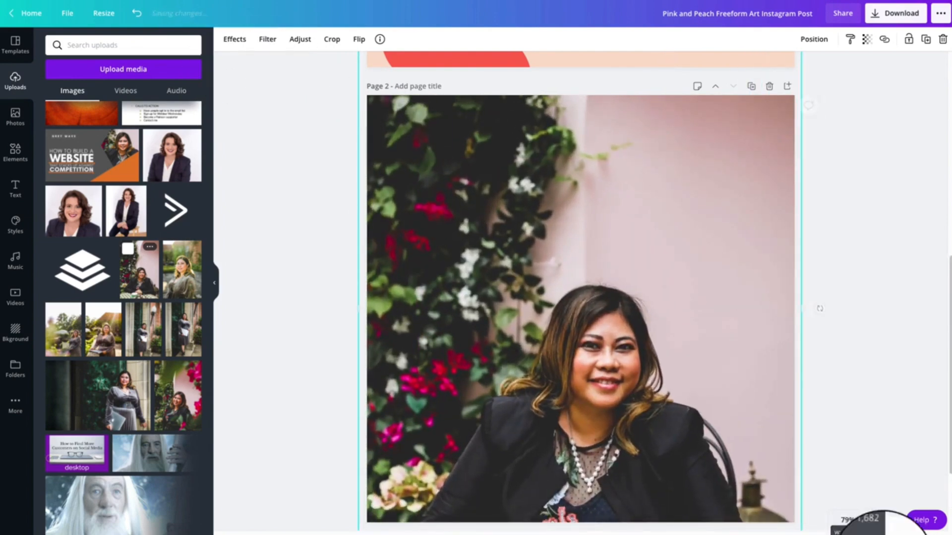
left_click_drag(733, 433, 730, 365)
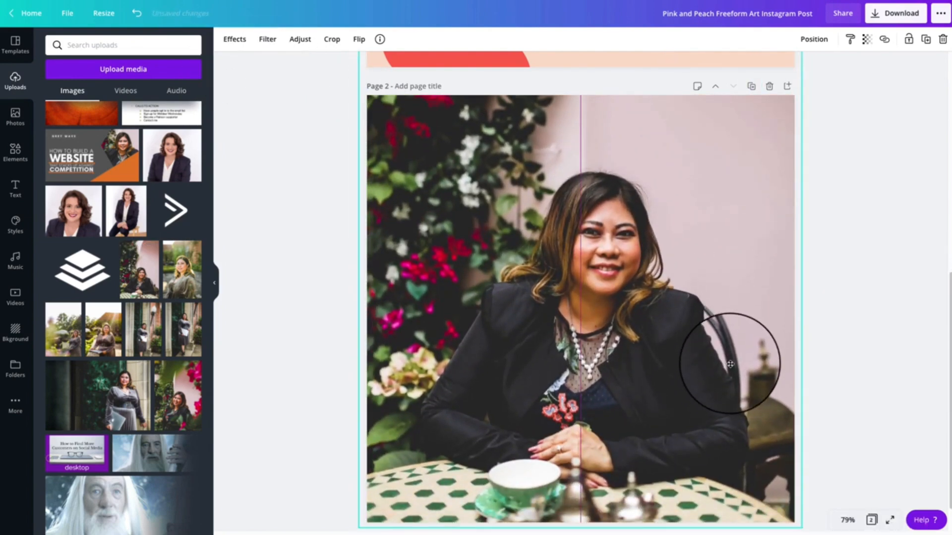
left_click(885, 361)
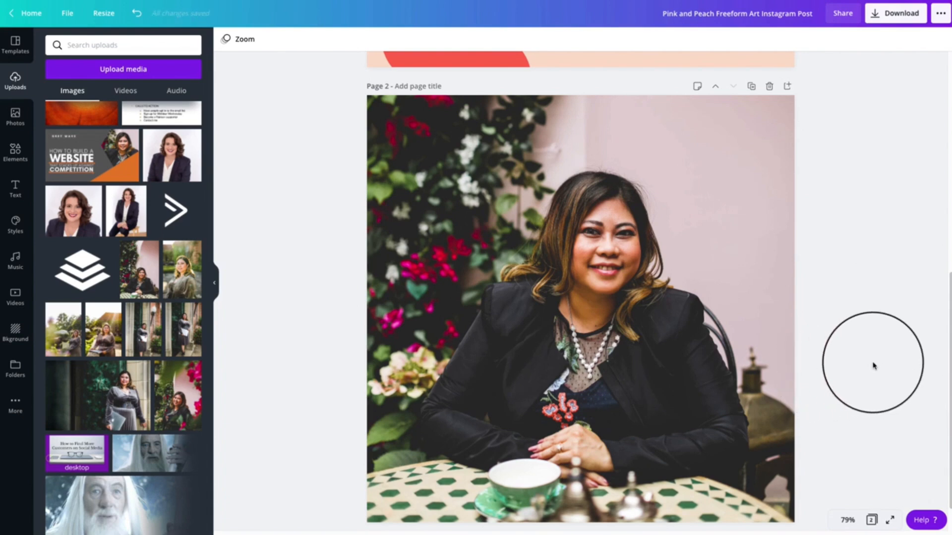
Recolour the large pink shape behind the polaroid on page 1 with the olive green photo colour
scroll(873, 365, "up", 1)
scroll(873, 366, "down", 1)
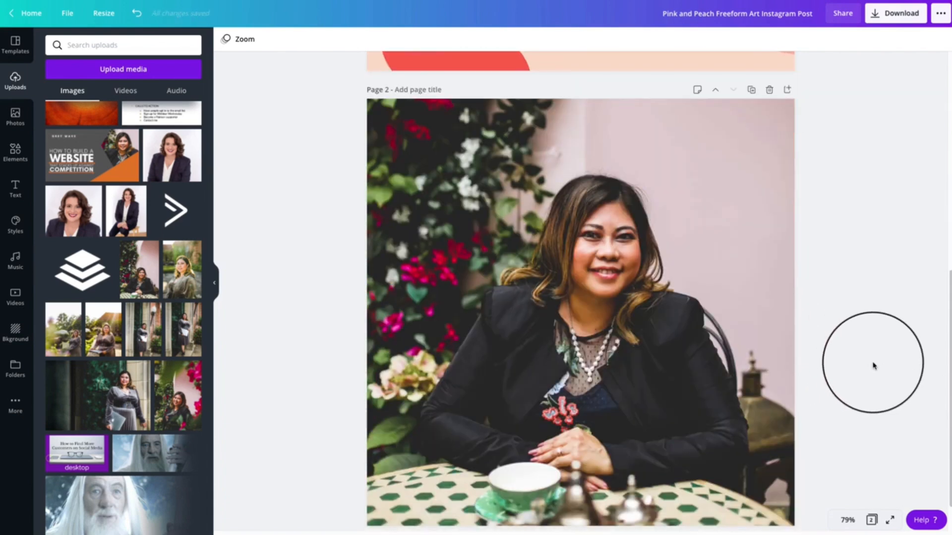
scroll(874, 366, "up", 10)
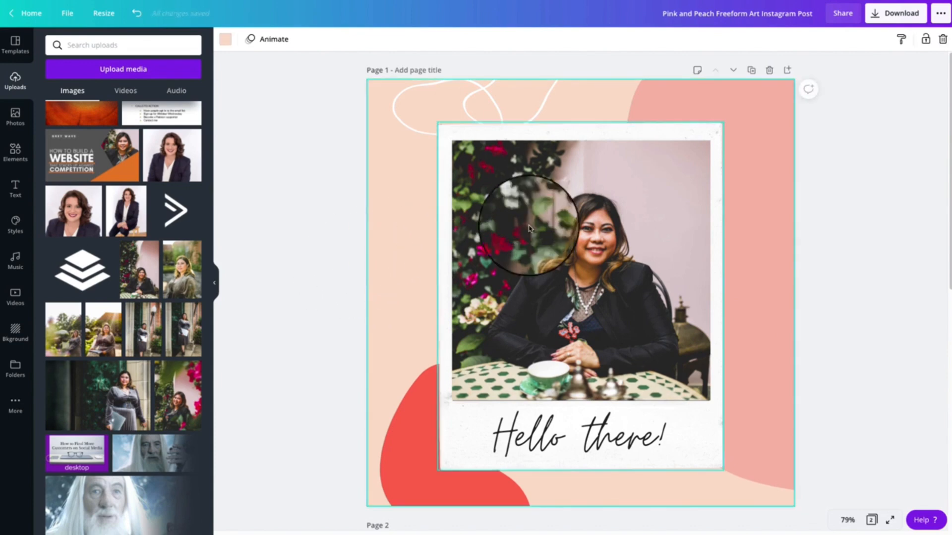
left_click(754, 237)
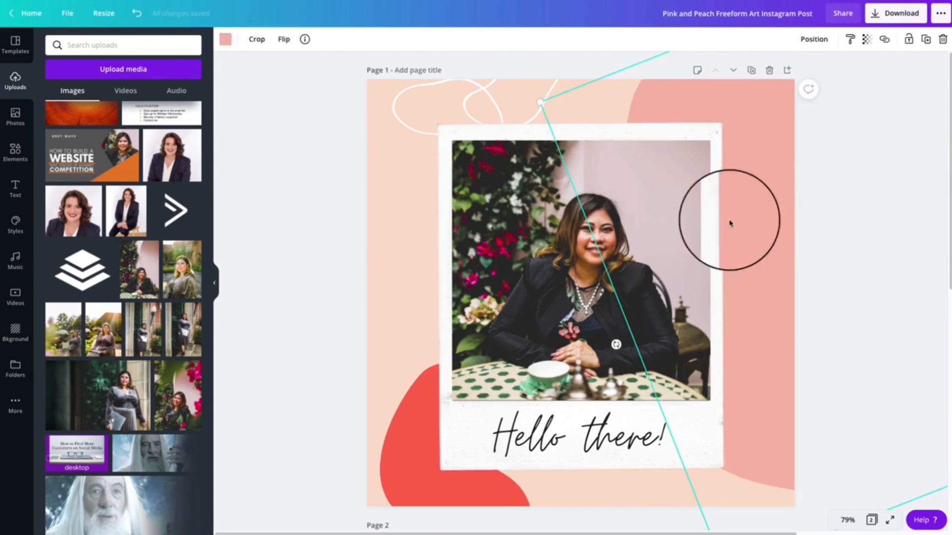
left_click(339, 209)
left_click(740, 153)
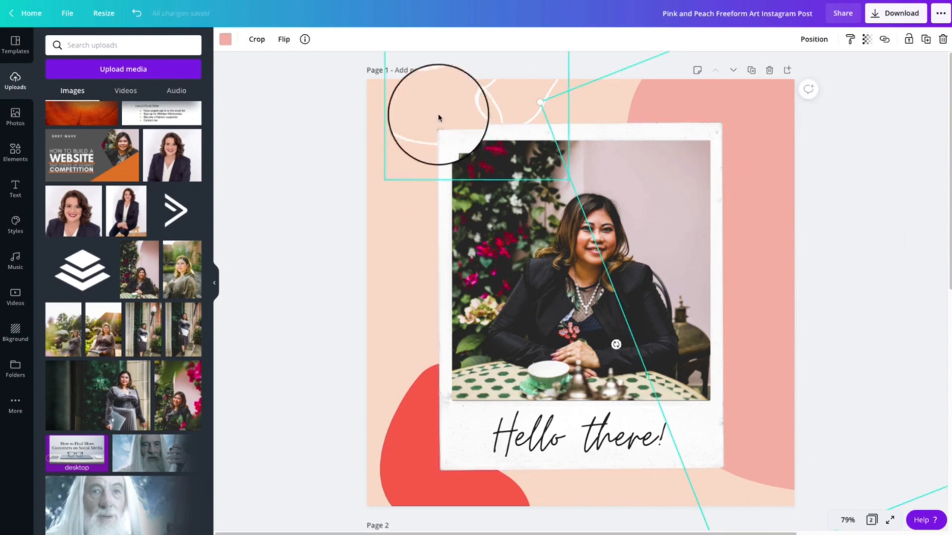
left_click(224, 44)
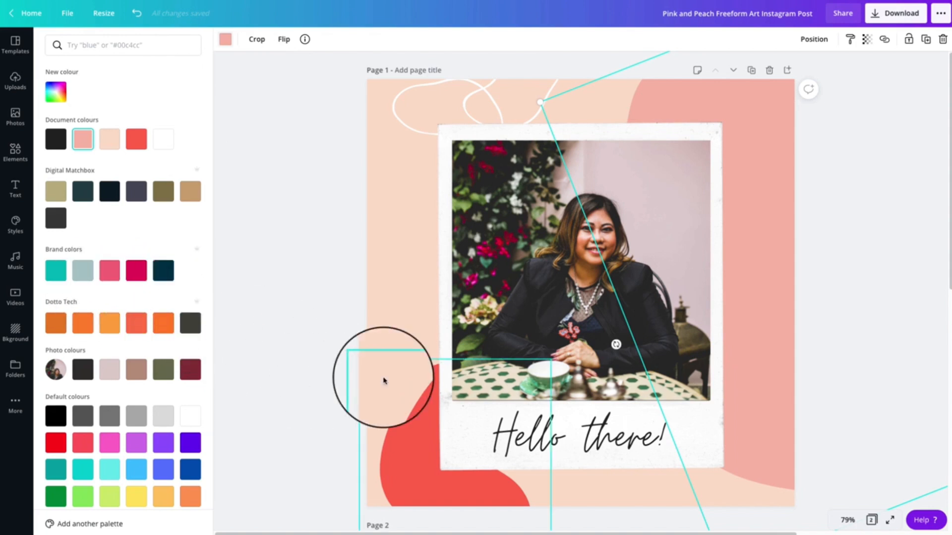
left_click(309, 331)
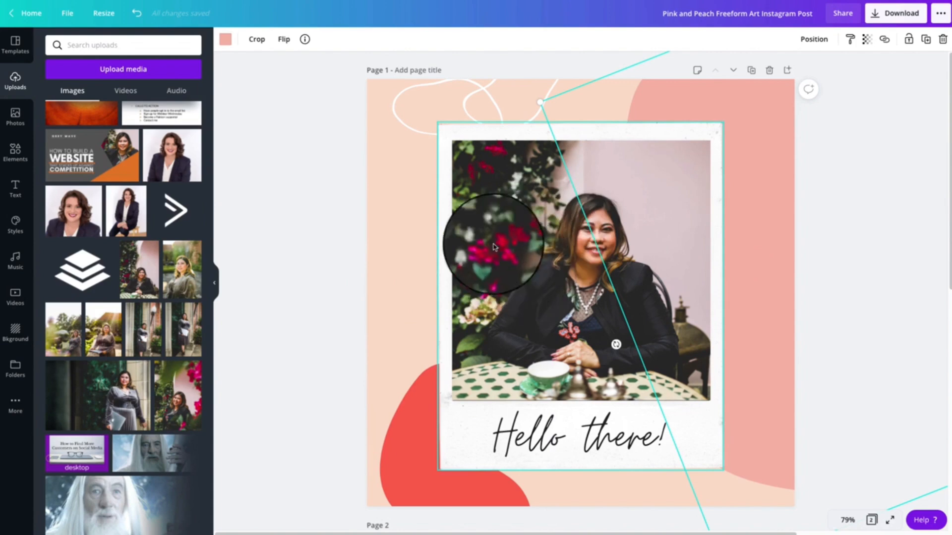
left_click(226, 40)
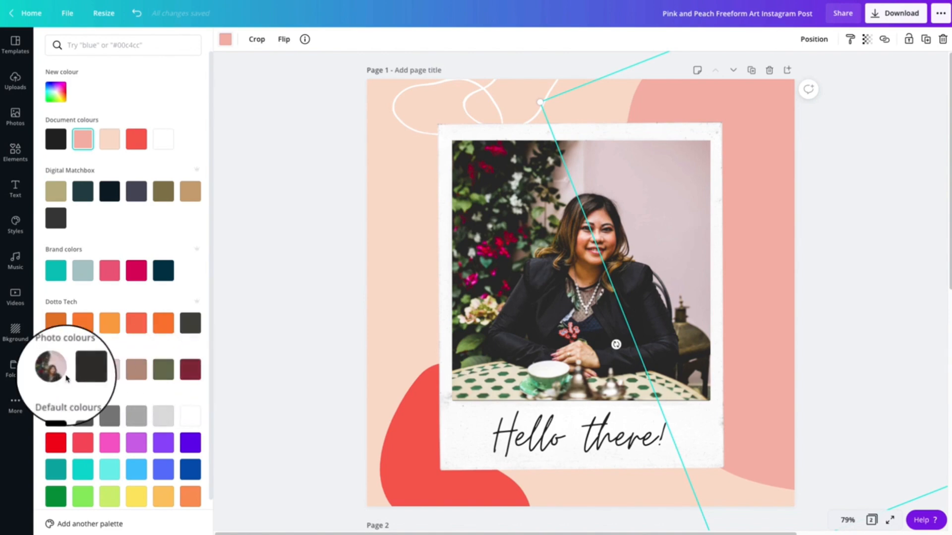
left_click(167, 376)
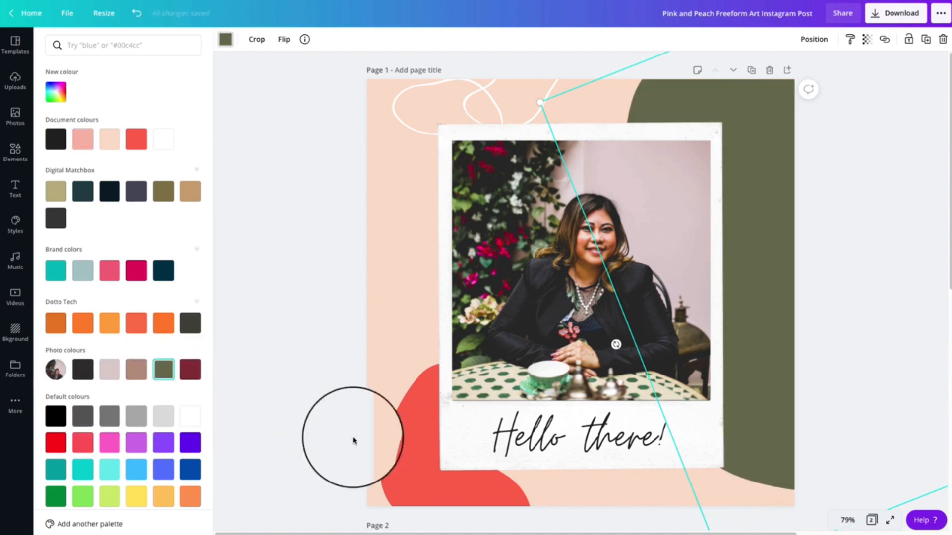
Recolour the red blob in the lower corner of page 1 with the dark maroon photo colour
left_click(399, 452)
left_click(191, 379)
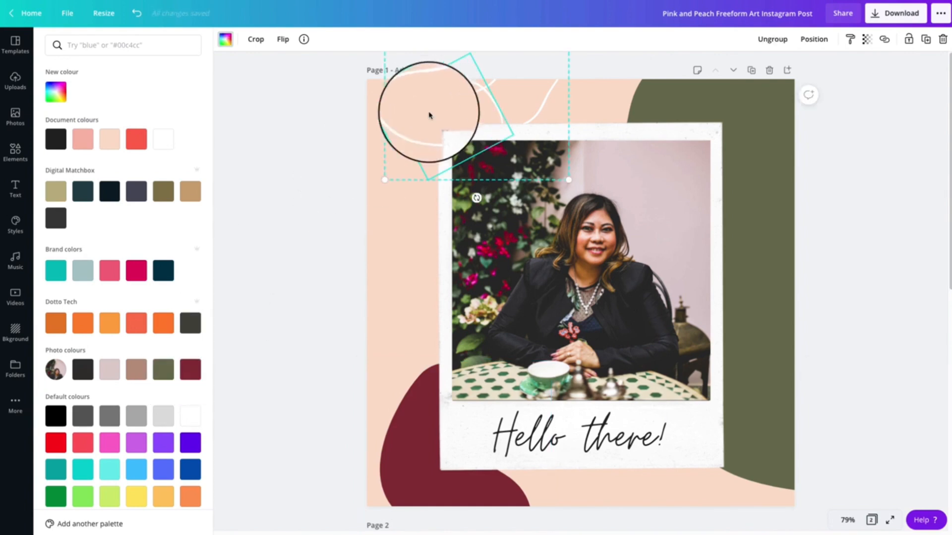
left_click(411, 303)
left_click(312, 311)
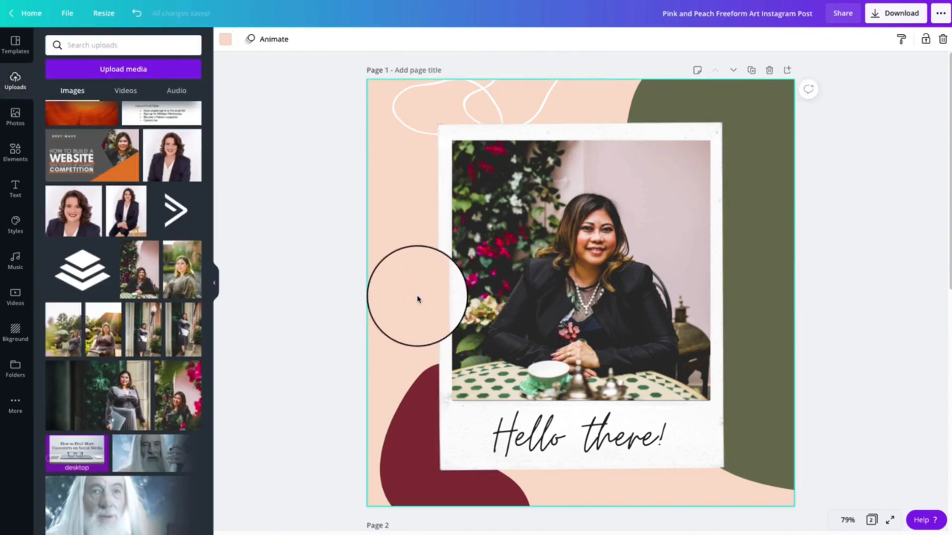
Change the page 1 background to the pale dusty pink photo colour
left_click(226, 39)
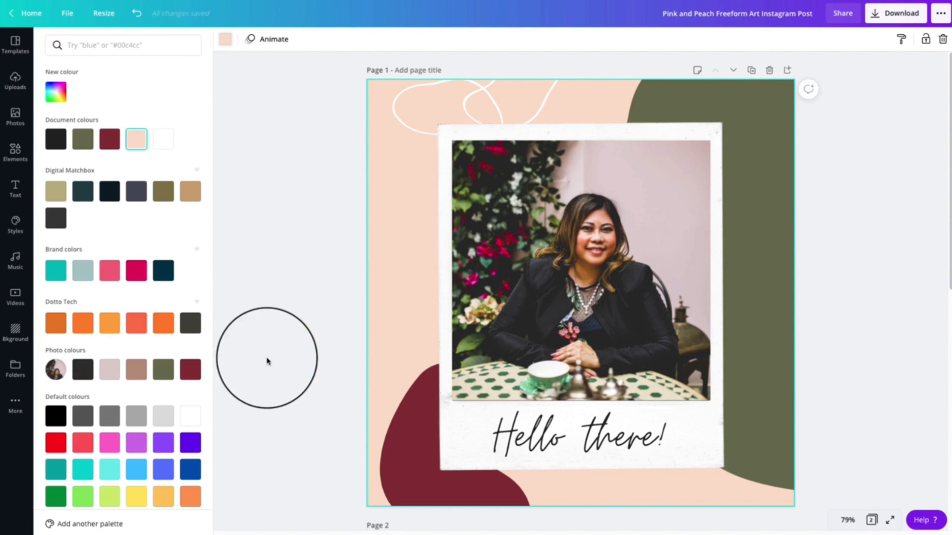
left_click(114, 374)
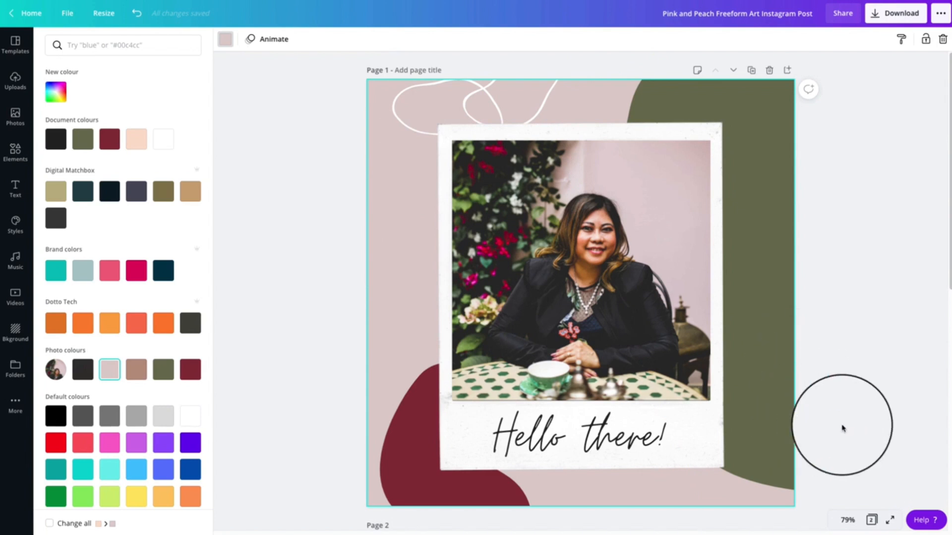
left_click(845, 428)
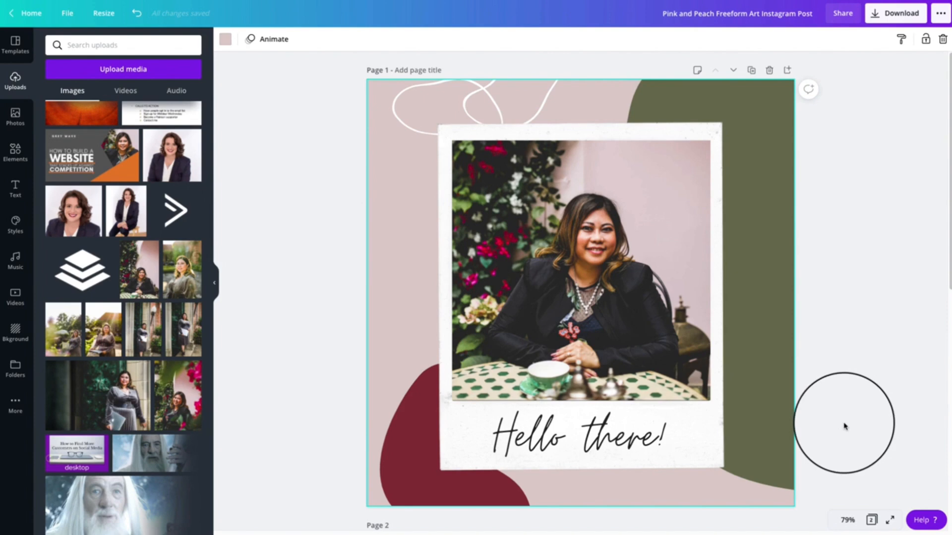
Add a new blank page directly after page 1
scroll(846, 426, "down", 2)
scroll(845, 427, "up", 2)
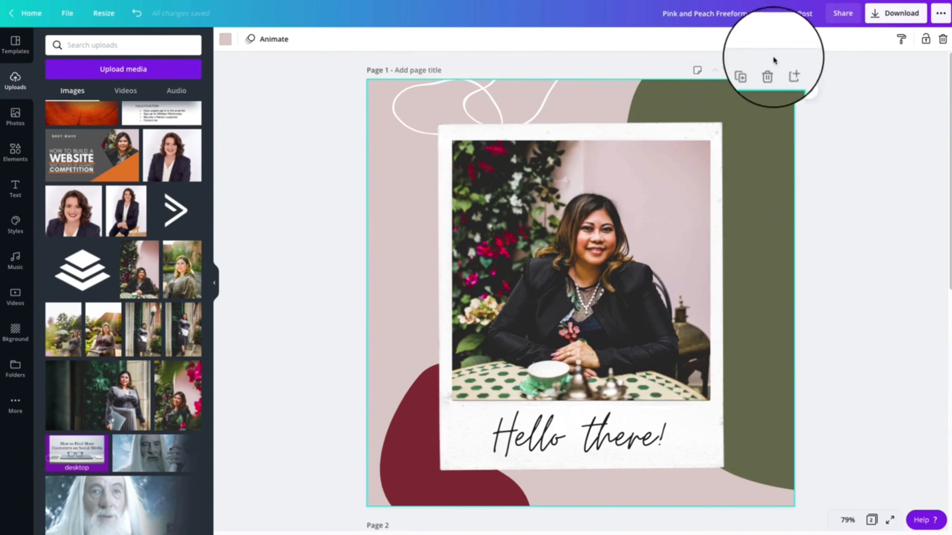
left_click(787, 71)
left_click(893, 230)
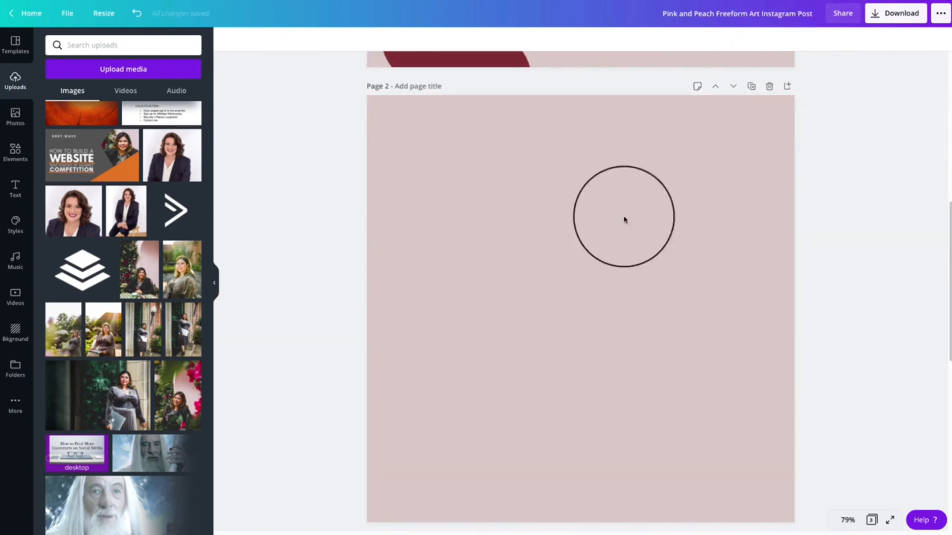
Look up the element name and details of the large olive green shape on page 1
scroll(832, 368, "up", 10)
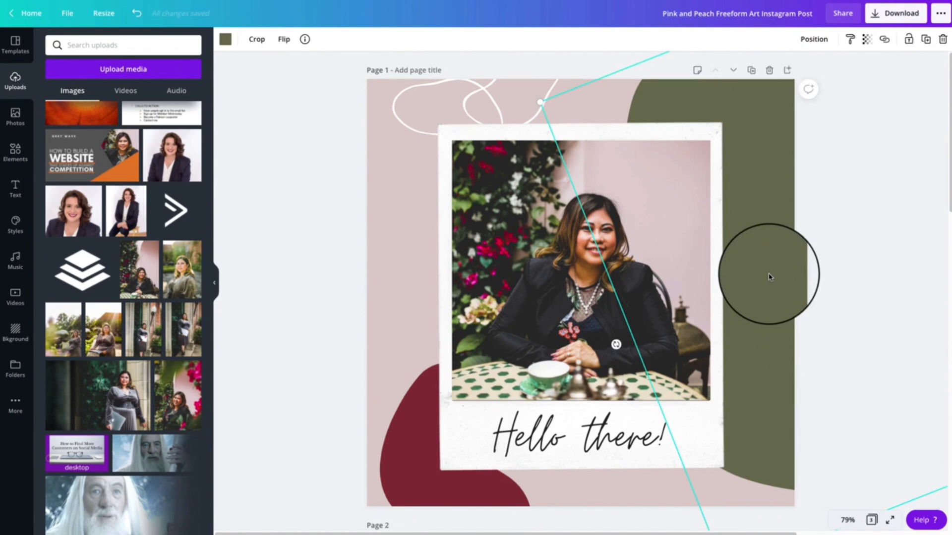
left_click(304, 39)
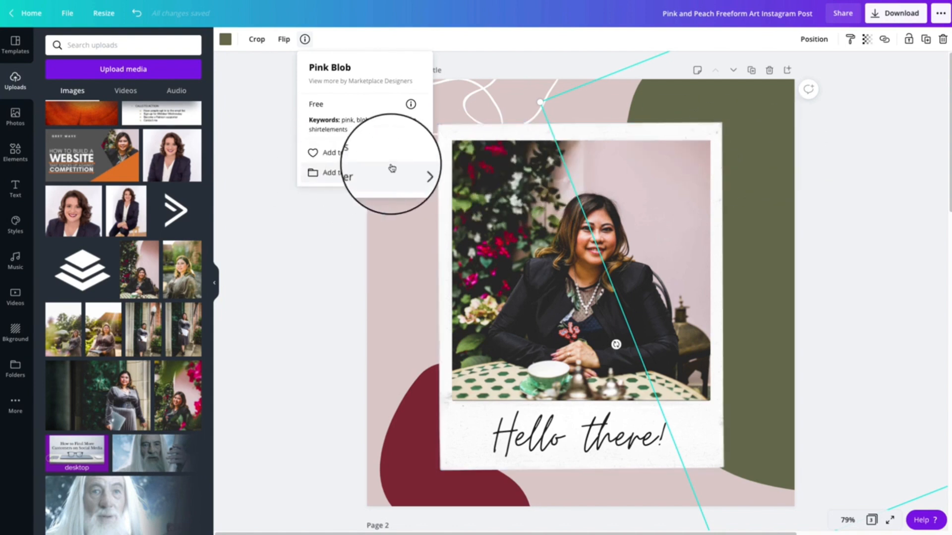
left_click(910, 162)
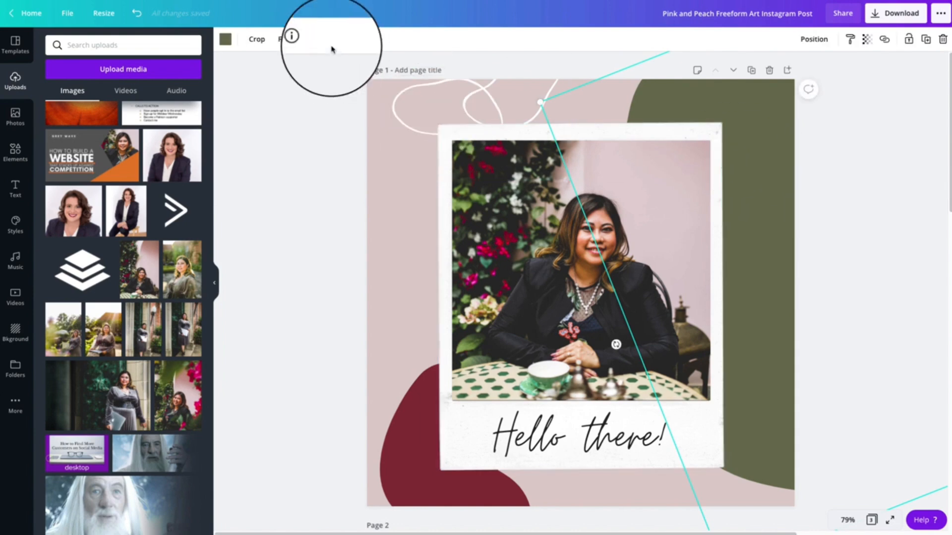
left_click(307, 39)
left_click(255, 188)
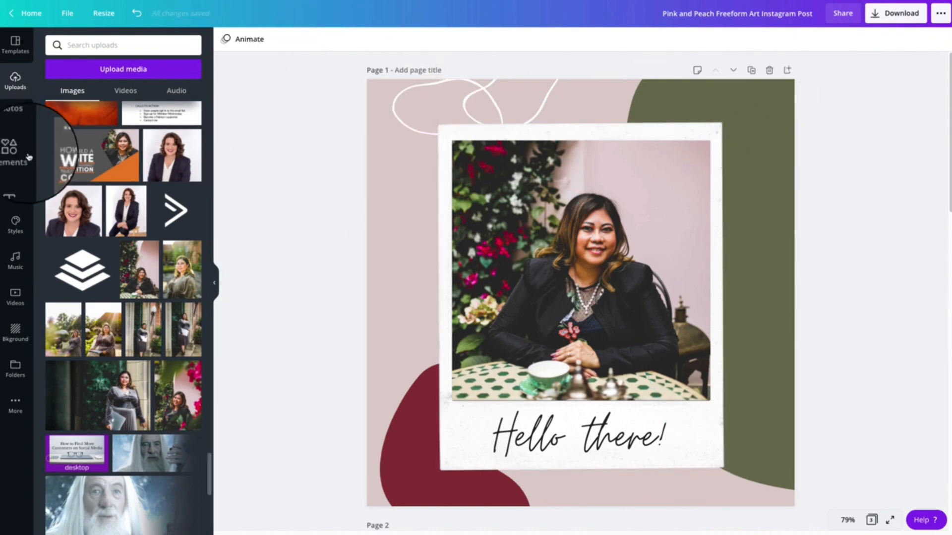
Search the Elements library for "pink blob"
left_click(15, 151)
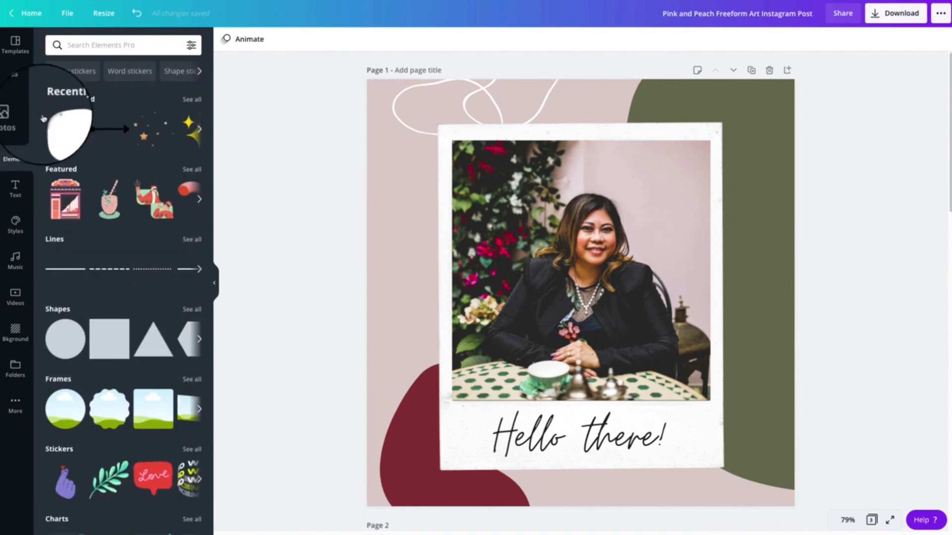
left_click(86, 44)
type("pink ")
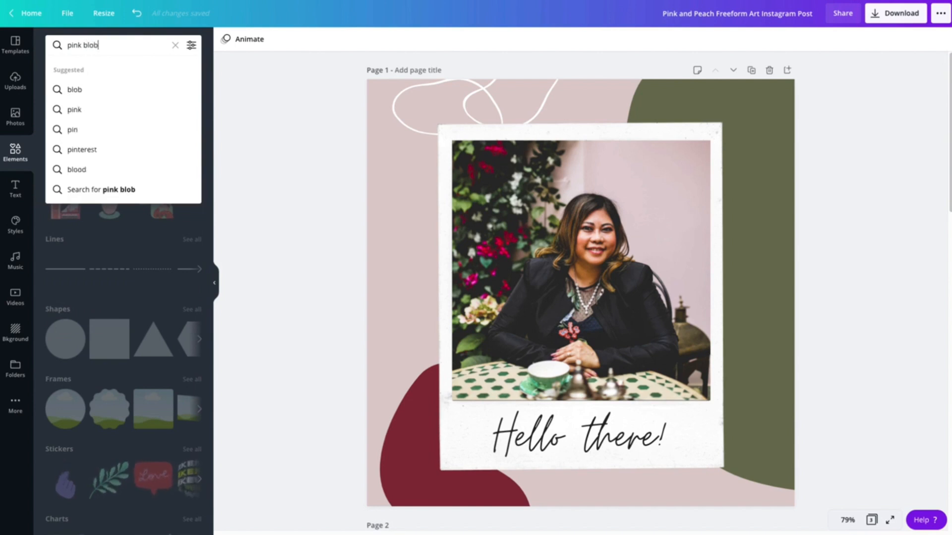
type("blob")
key("Return")
mouse_move(121, 85)
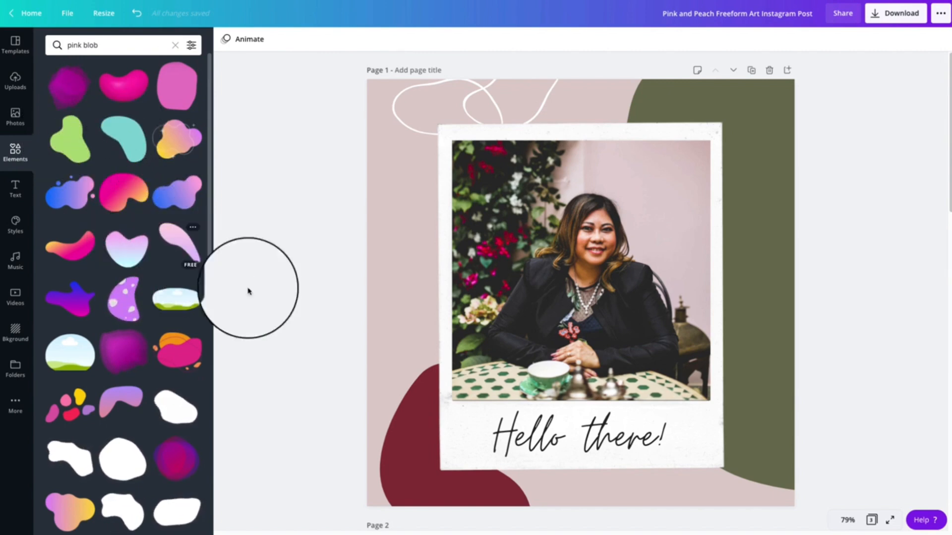
Add the solid pink rounded blob to page 2, enlarge and tilt it, and position it overhanging the page's right edge
scroll(297, 310, "down", 8)
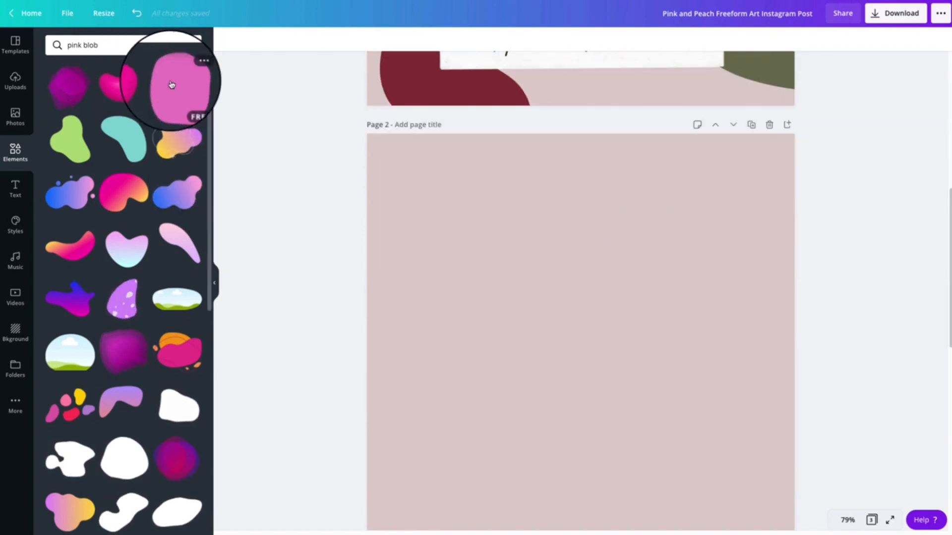
left_click(171, 84)
left_click_drag(655, 261, 937, 237)
left_click_drag(695, 248, 798, 293)
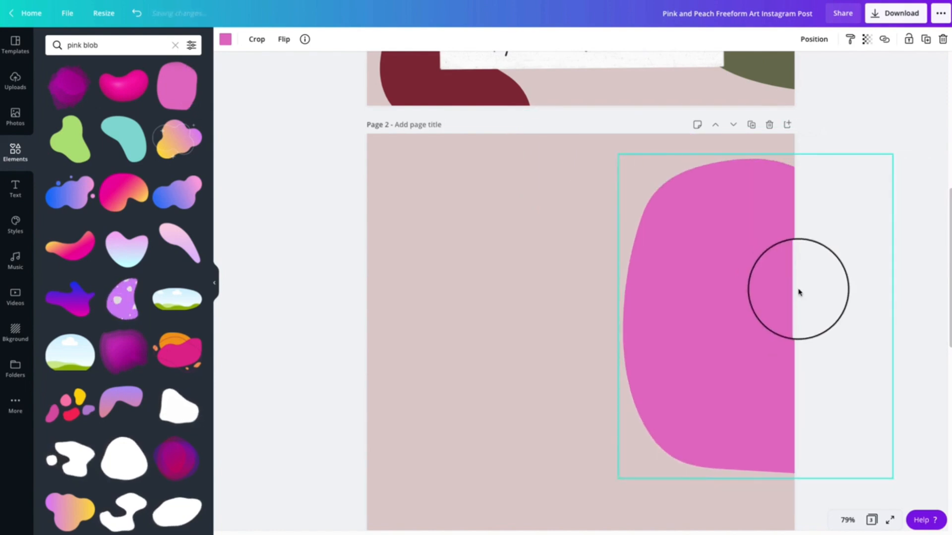
left_click_drag(754, 495, 820, 506)
left_click_drag(574, 211, 555, 200)
left_click_drag(684, 264, 711, 278)
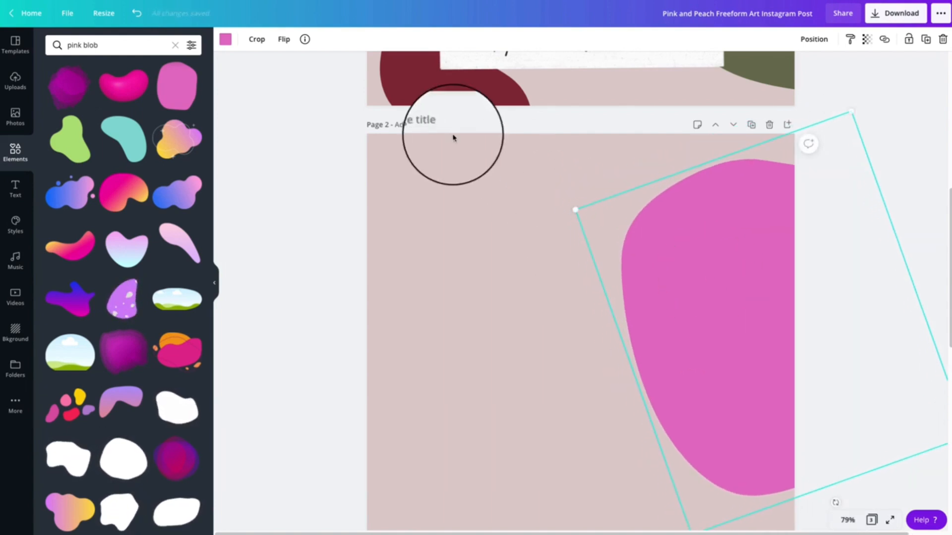
Recolour the pink blob on page 2 with the olive green photo colour
left_click(225, 39)
left_click(163, 396)
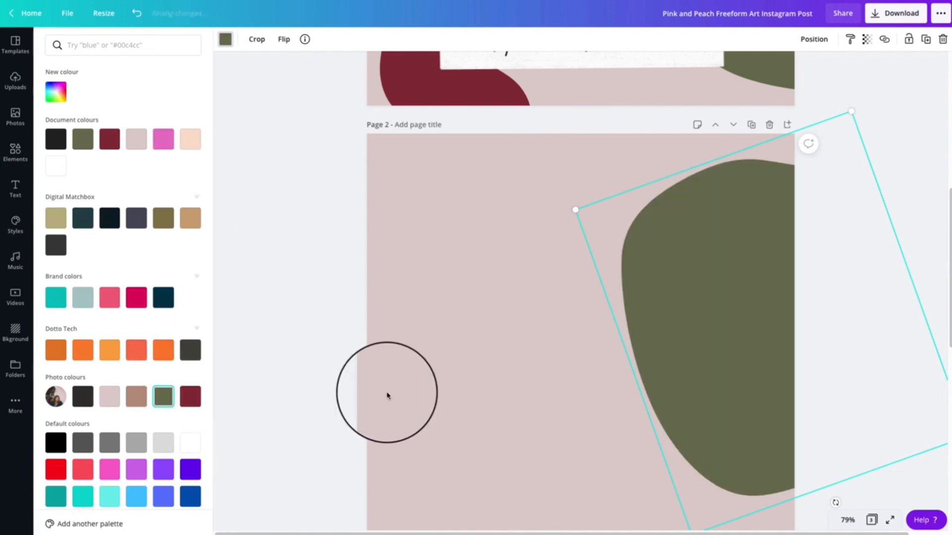
left_click(465, 335)
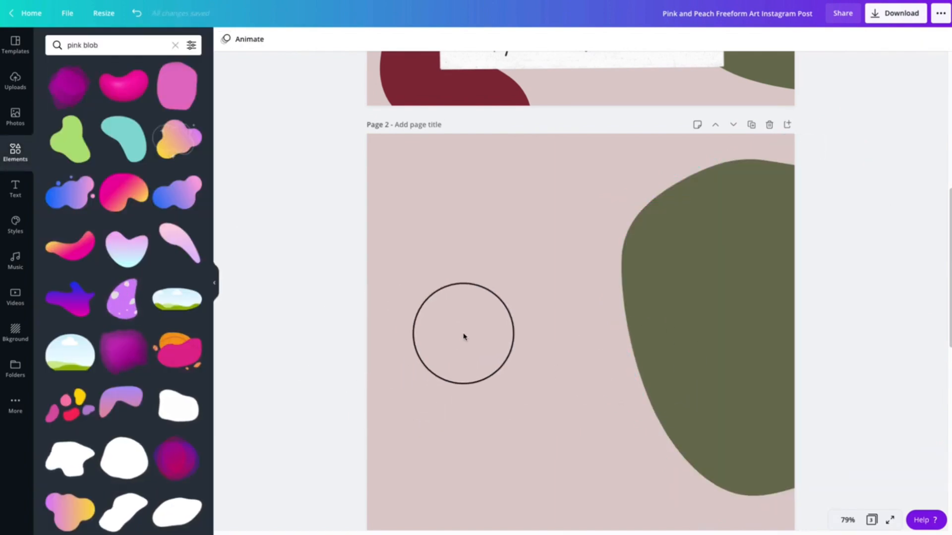
Look up the element name and details of the polaroid frame on page 1
scroll(465, 336, "up", 5)
scroll(464, 336, "up", 2)
scroll(463, 336, "down", 8)
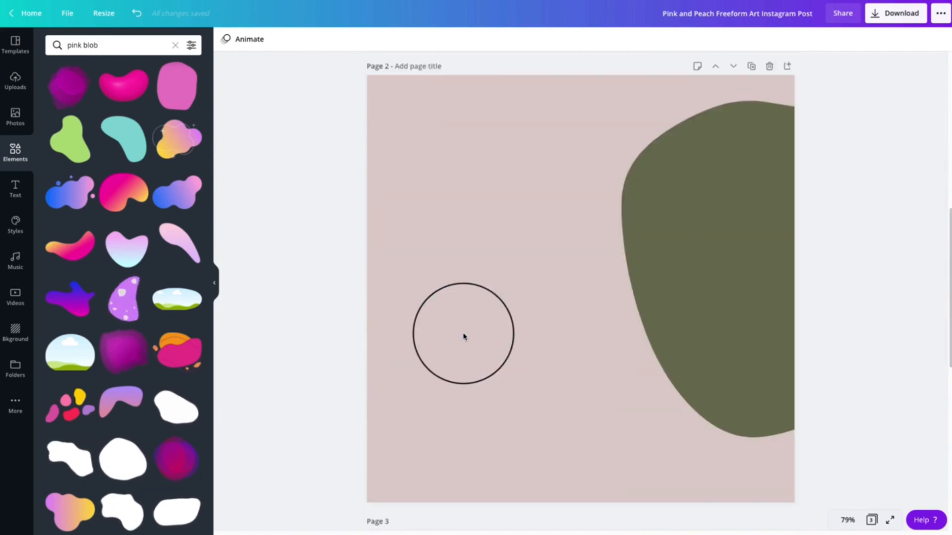
scroll(464, 336, "up", 8)
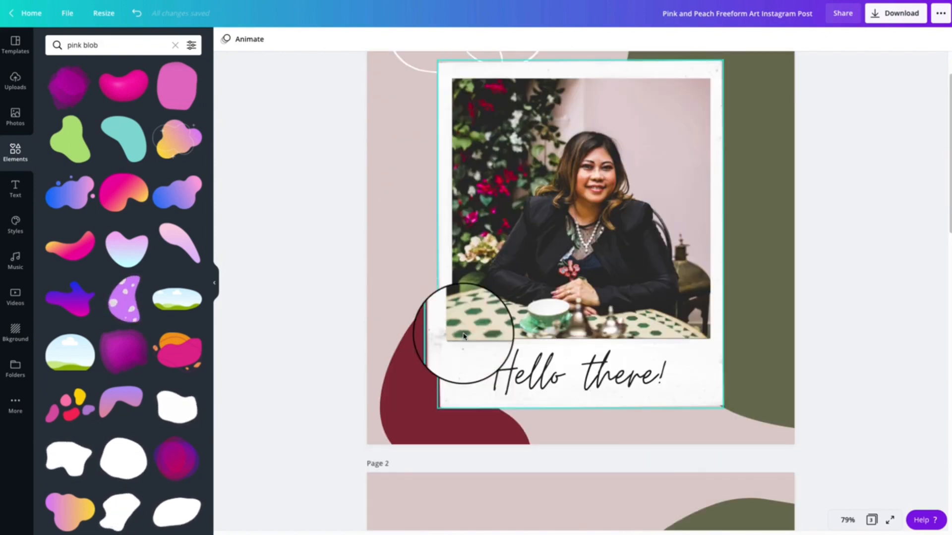
left_click(448, 75)
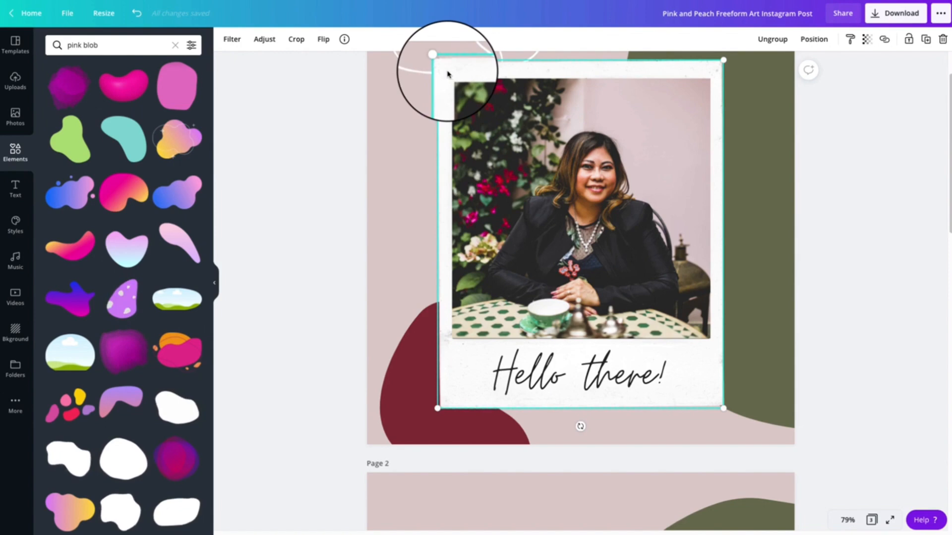
right_click(449, 75)
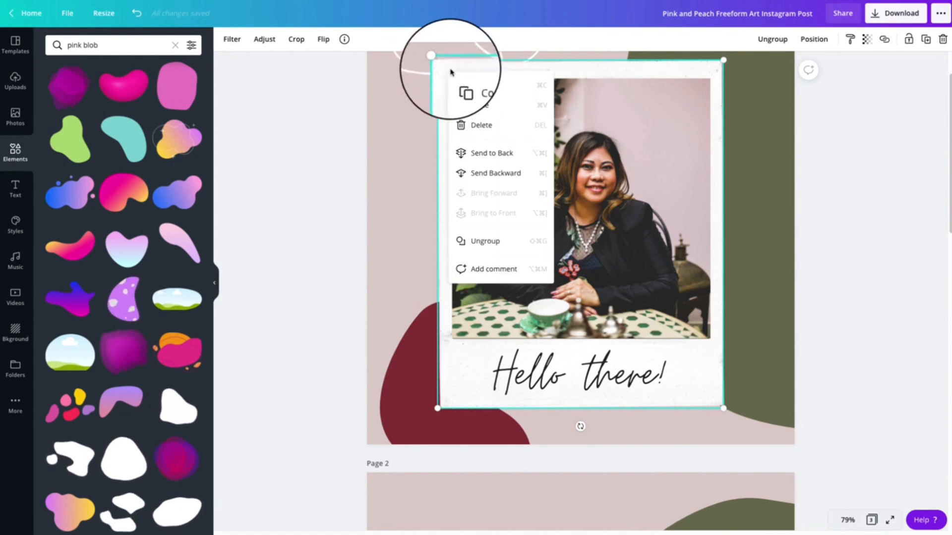
left_click(443, 65)
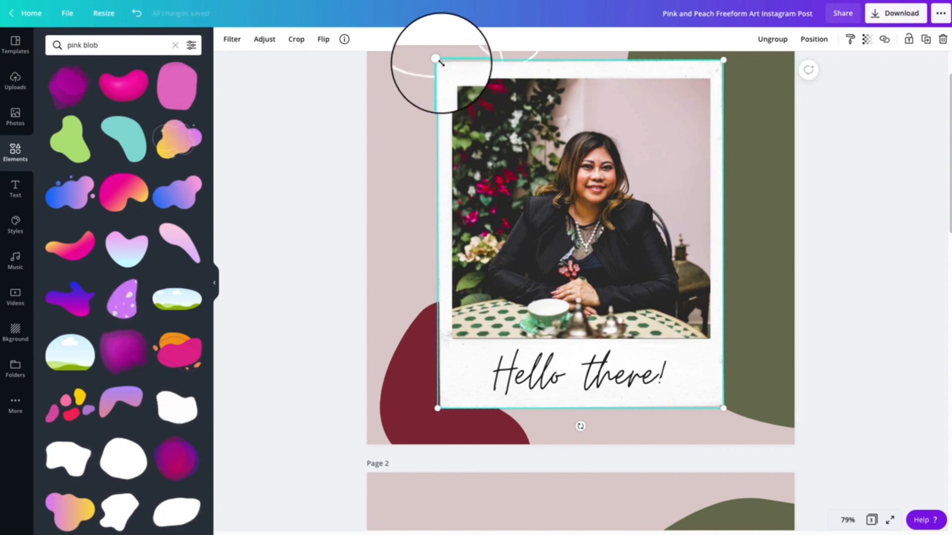
left_click(344, 39)
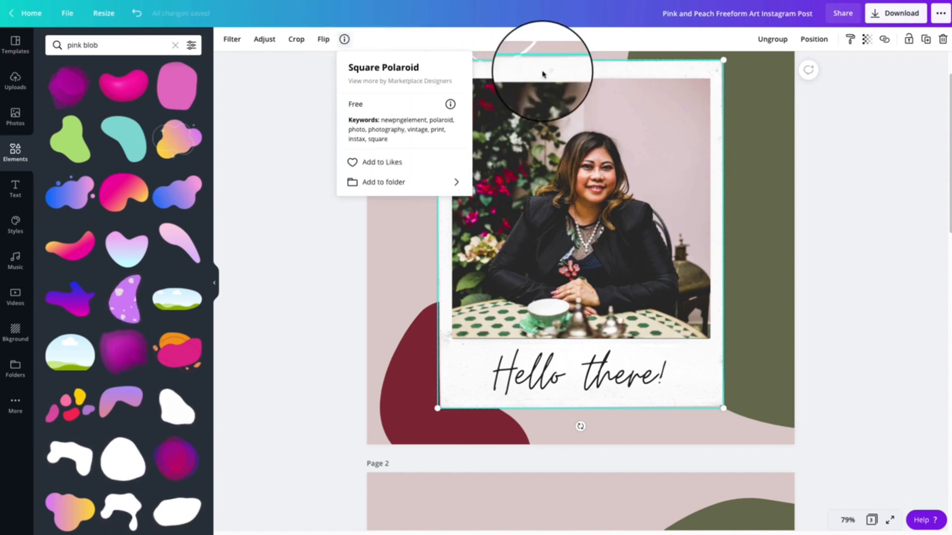
left_click(296, 116)
Search the Elements library for "square polaroid"
scroll(323, 170, "down", 8)
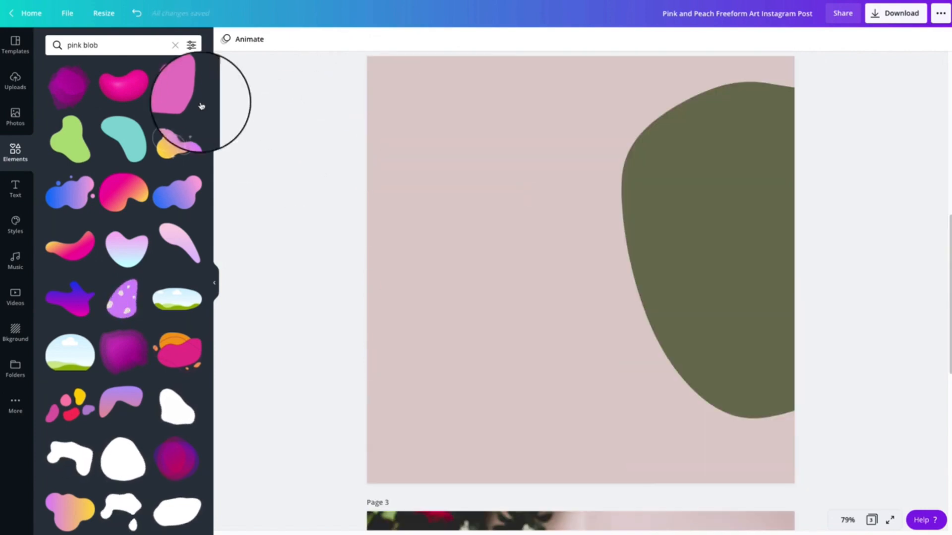
double_click(94, 46)
type("sq")
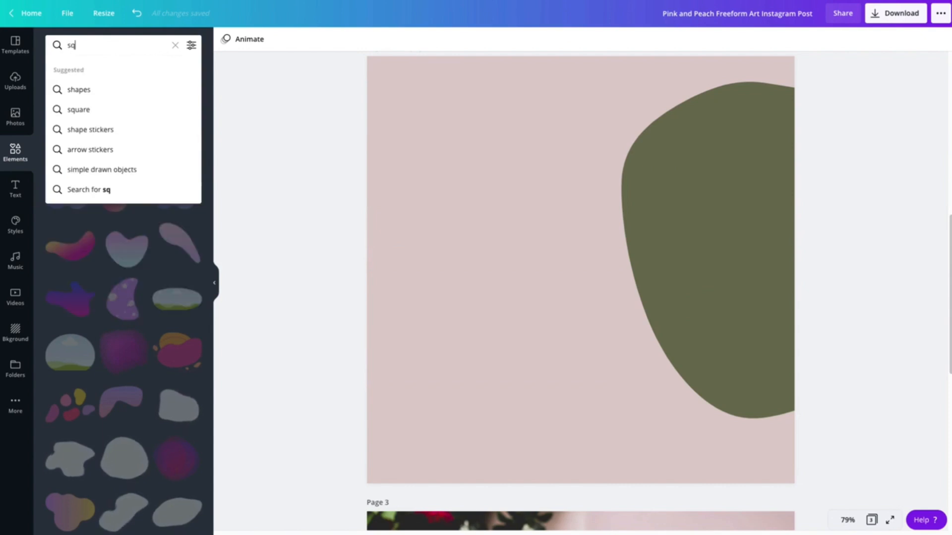
type("uare pola")
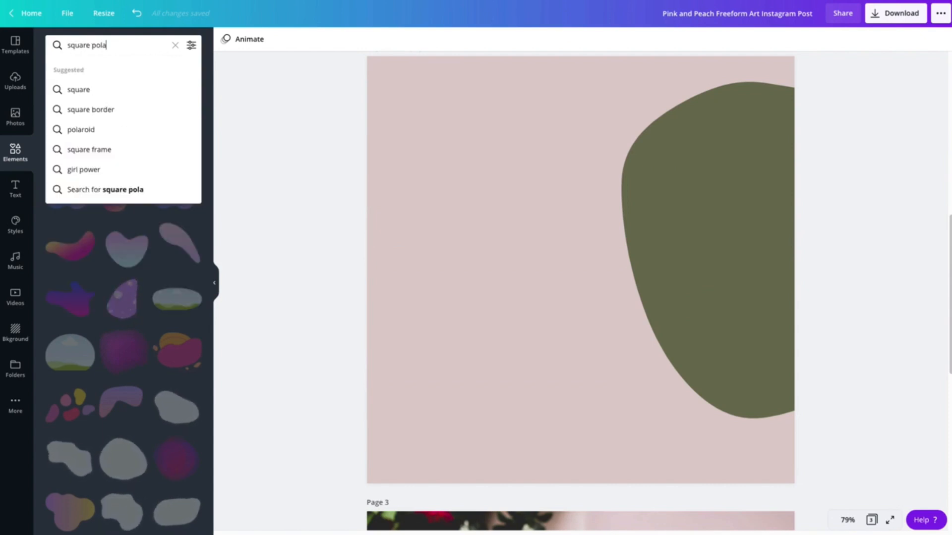
type("roid")
key("Return")
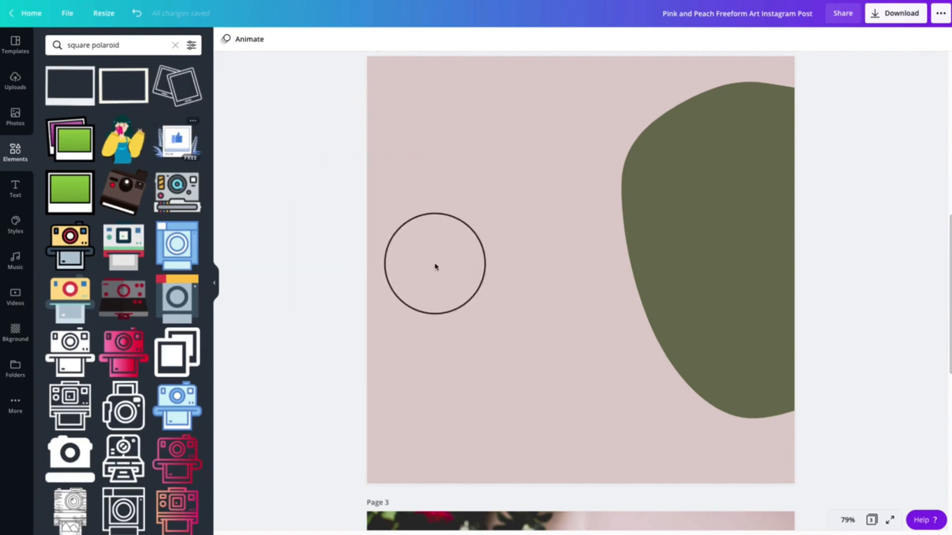
Save the polaroid frame on page 1 to Likes
scroll(320, 237, "up", 10)
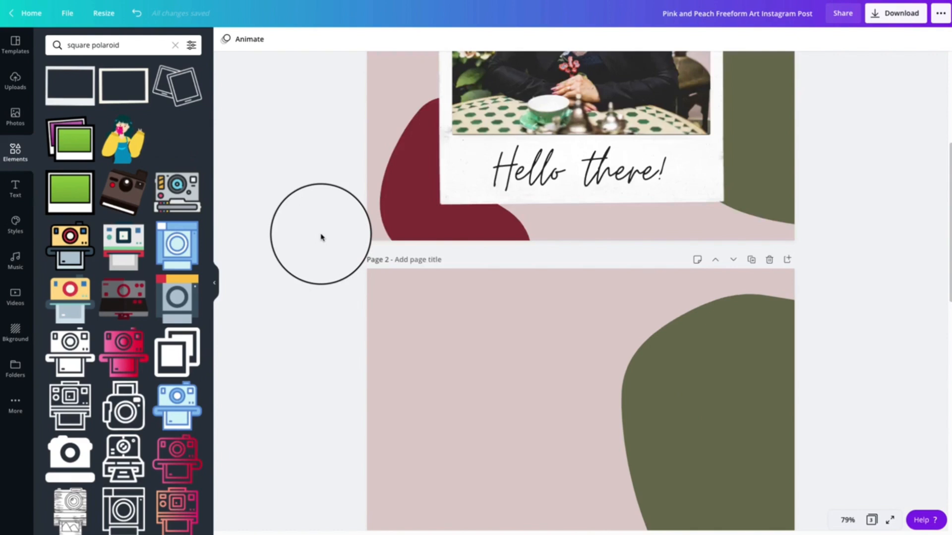
left_click(476, 149)
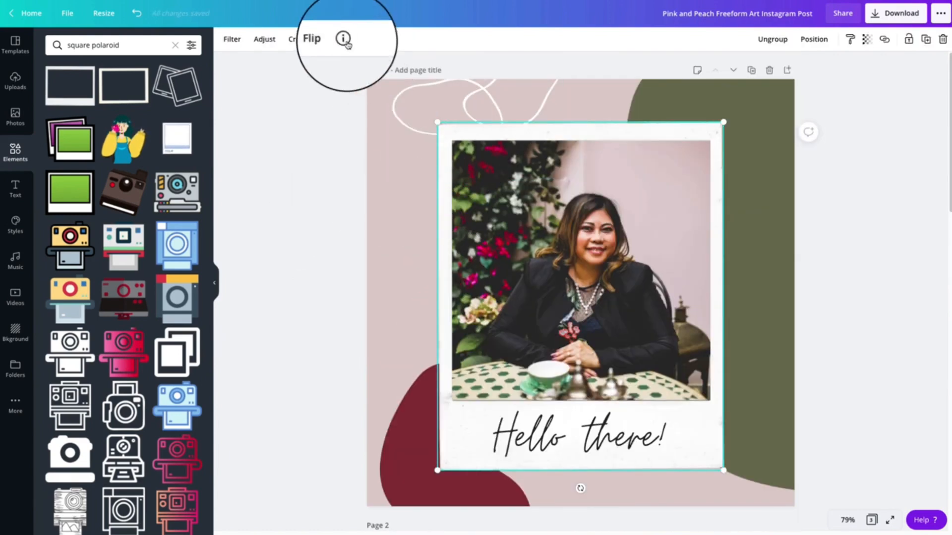
left_click(344, 39)
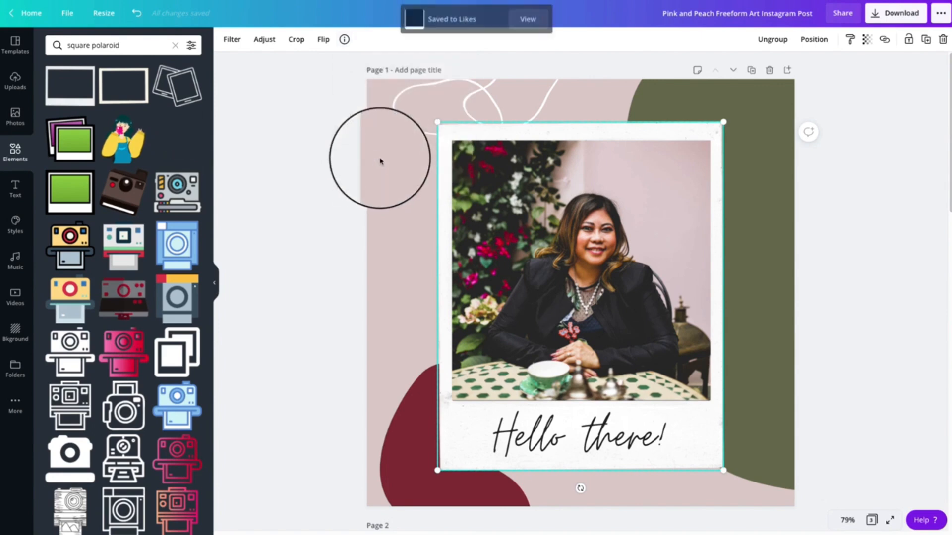
Look through the folders that the page 1 polaroid frame could be added to, without choosing one
left_click(344, 39)
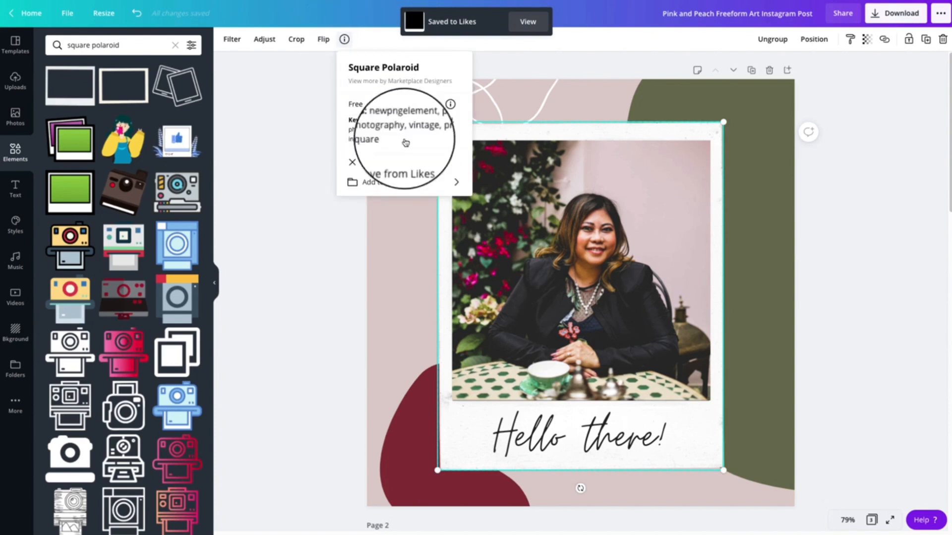
left_click(419, 191)
scroll(411, 166, "down", 5)
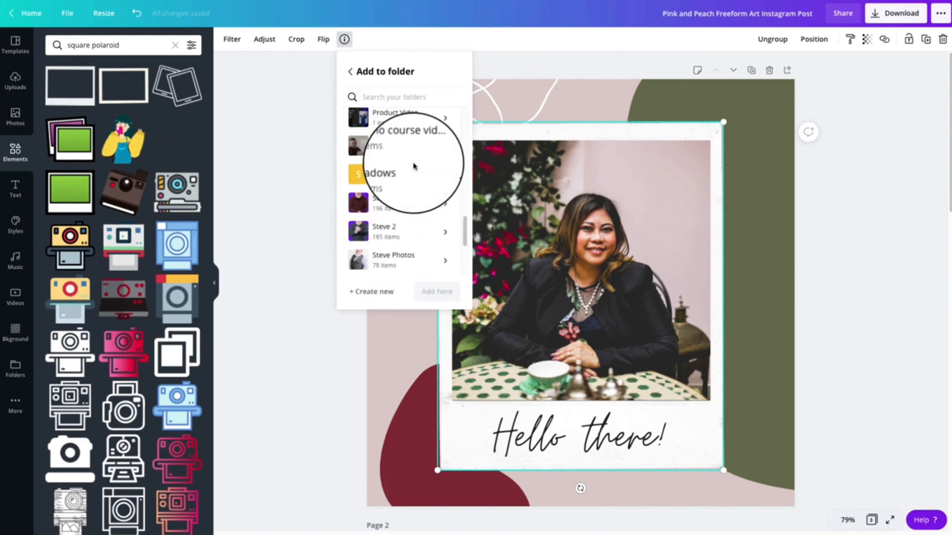
scroll(413, 166, "down", 5)
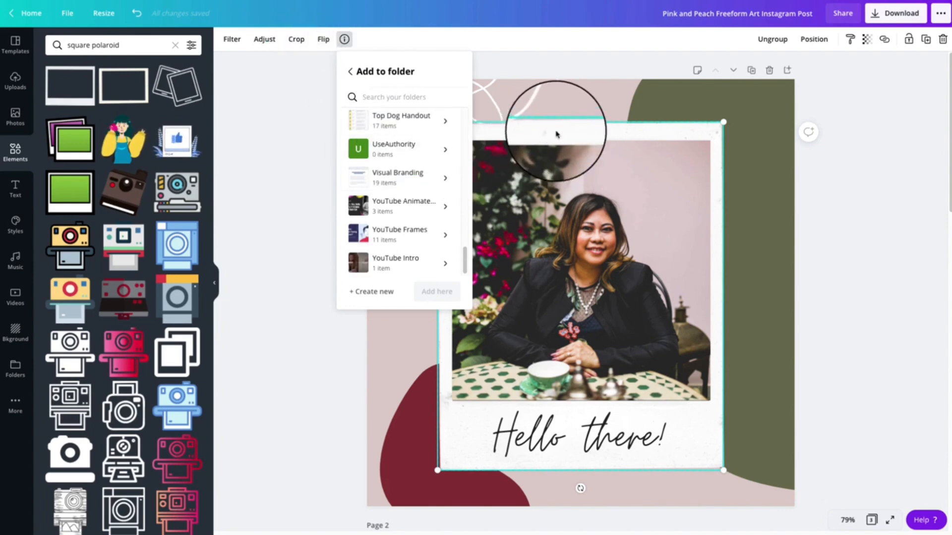
left_click(290, 173)
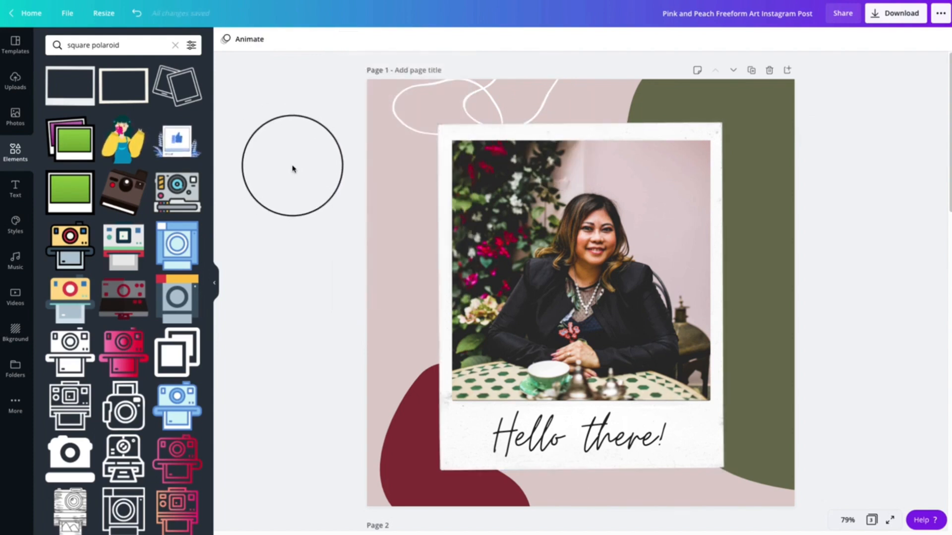
Try the two free landscape-shaped frames from the search results on page 2, deleting each one
scroll(555, 199, "down", 8)
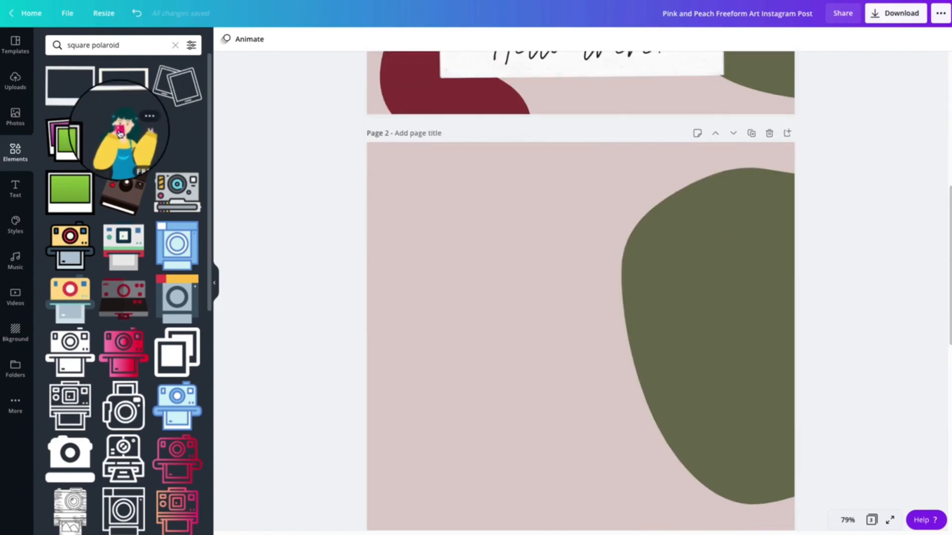
scroll(119, 133, "down", 6)
scroll(119, 133, "up", 6)
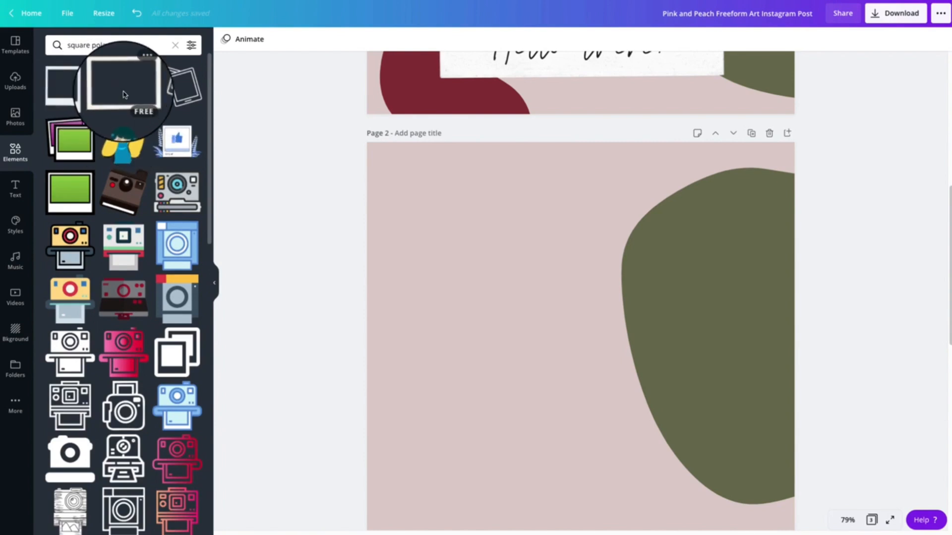
left_click(123, 95)
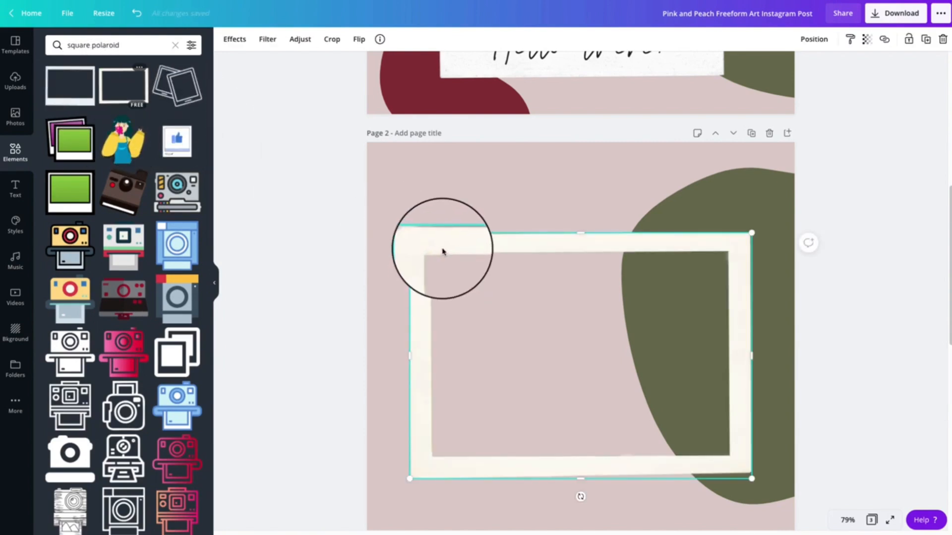
key("Delete")
left_click(72, 83)
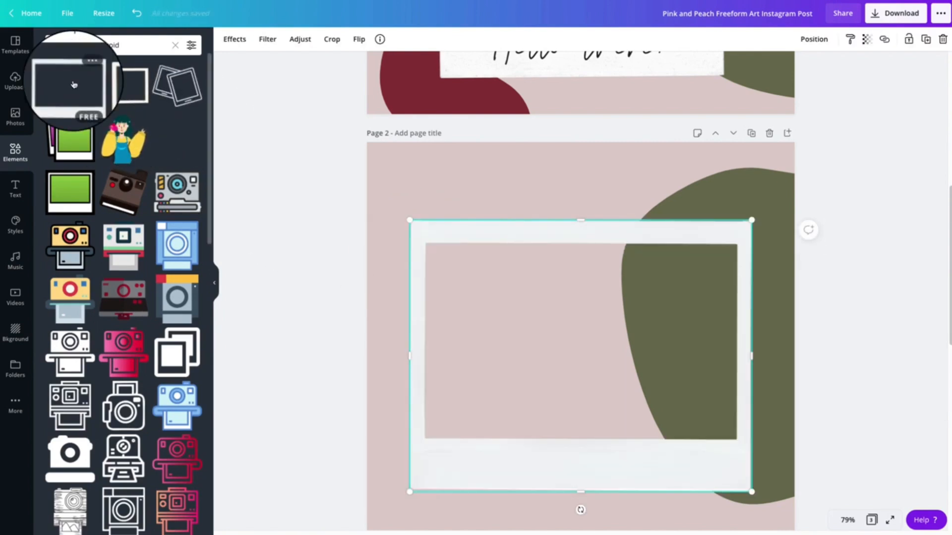
key("Delete")
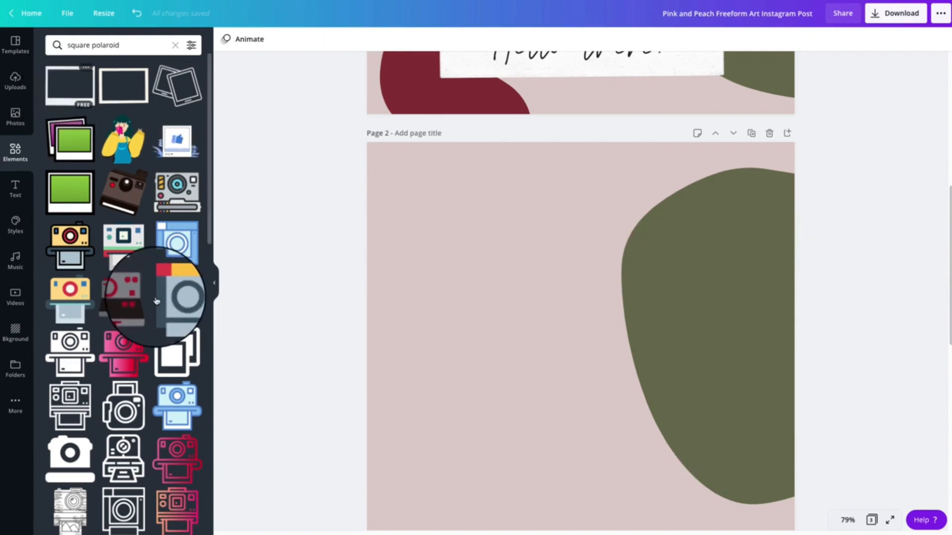
Try the graphic of two tilted overlapping polaroids on page 2 and delete it
scroll(155, 300, "down", 5)
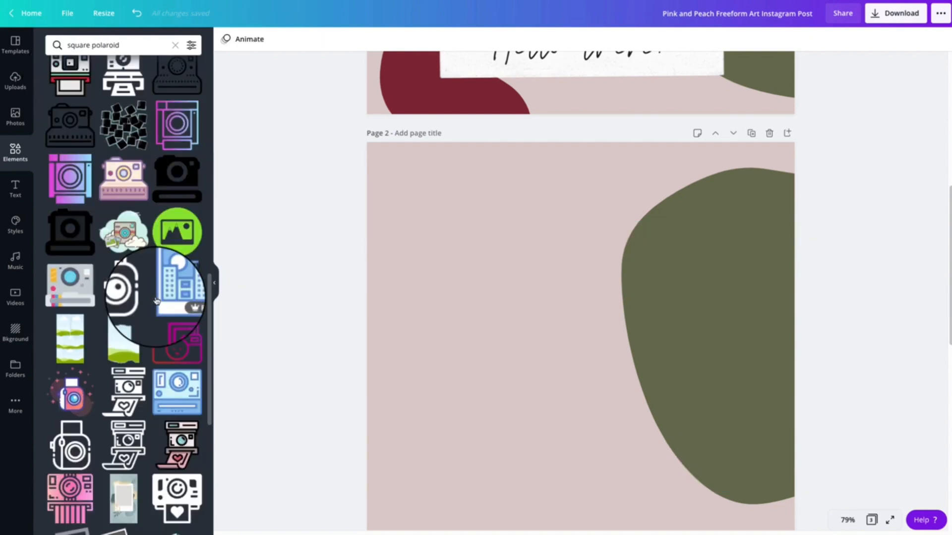
scroll(155, 300, "down", 10)
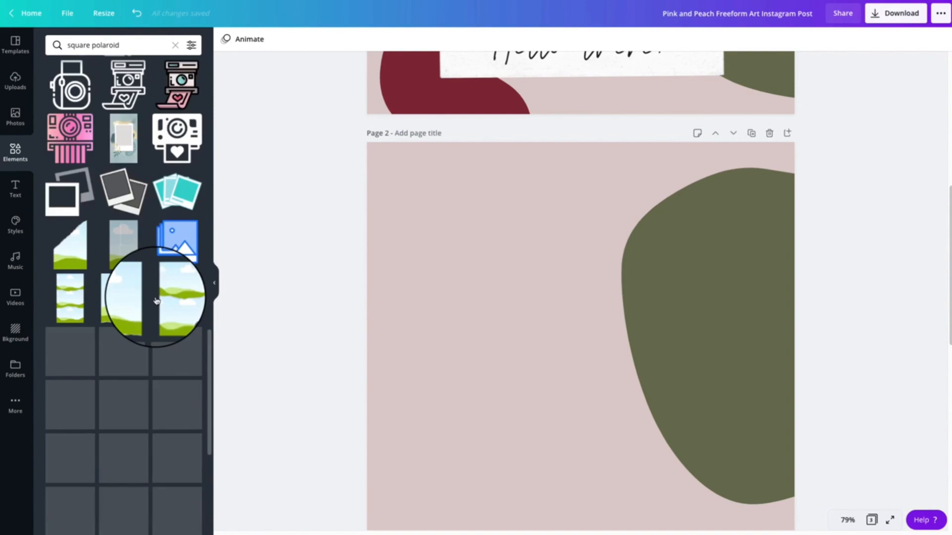
scroll(155, 300, "down", 3)
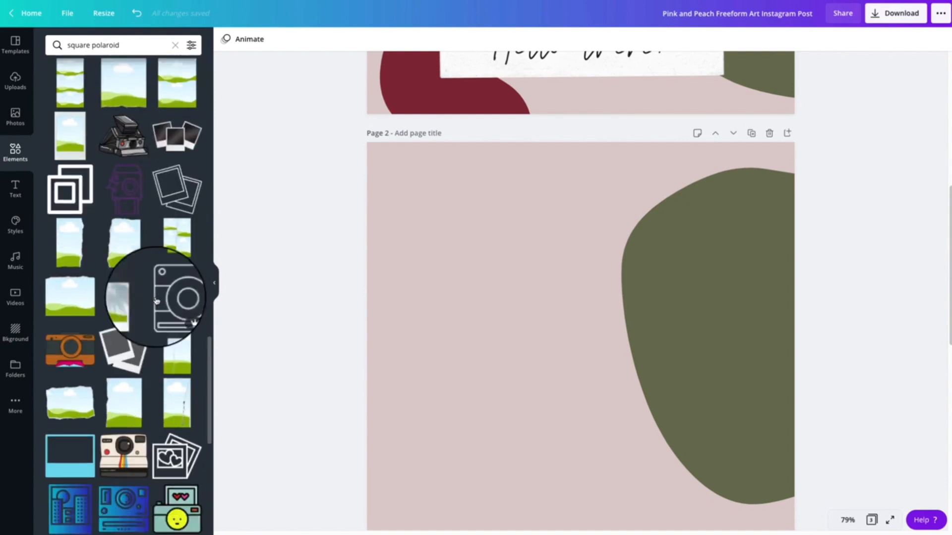
left_click(123, 305)
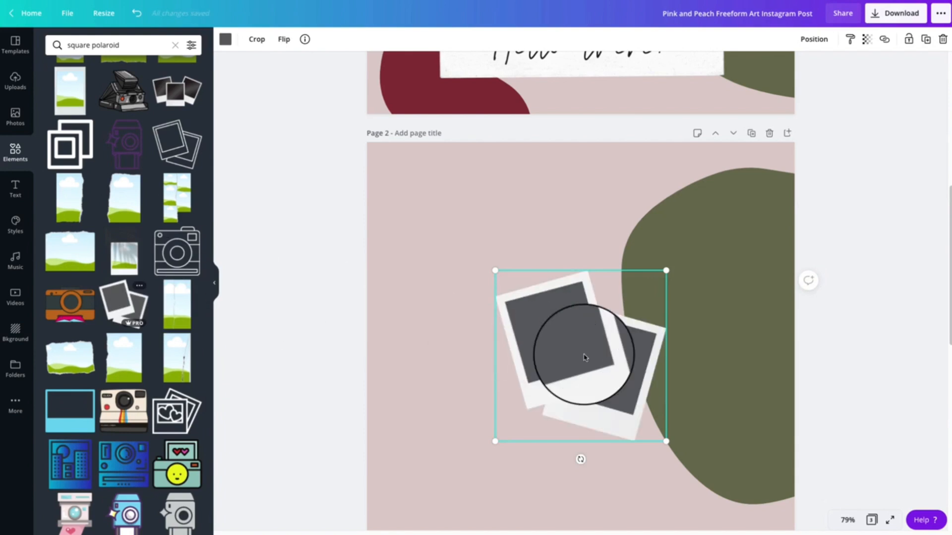
key("Delete")
Add the upright square polaroid outline graphic to page 2, enlarge it slightly and recolour it white
scroll(181, 304, "down", 6)
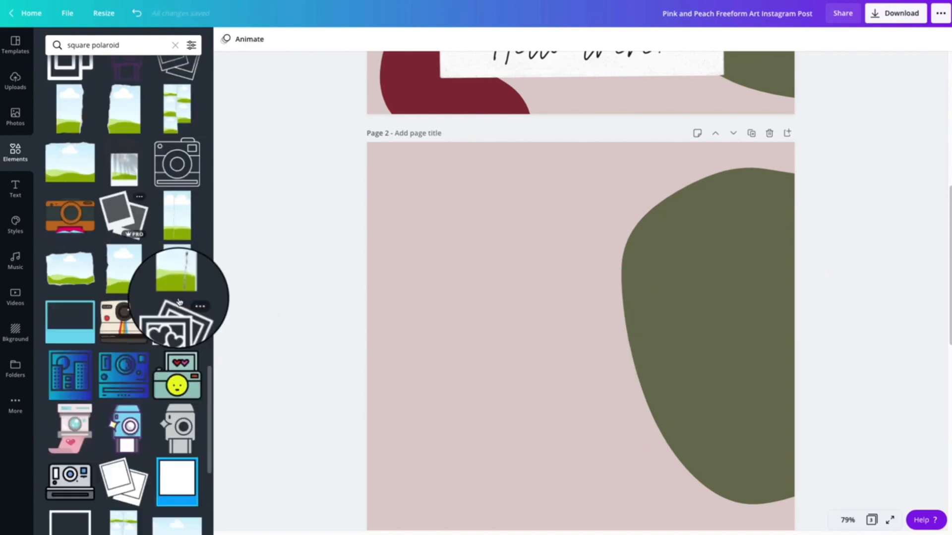
left_click(69, 316)
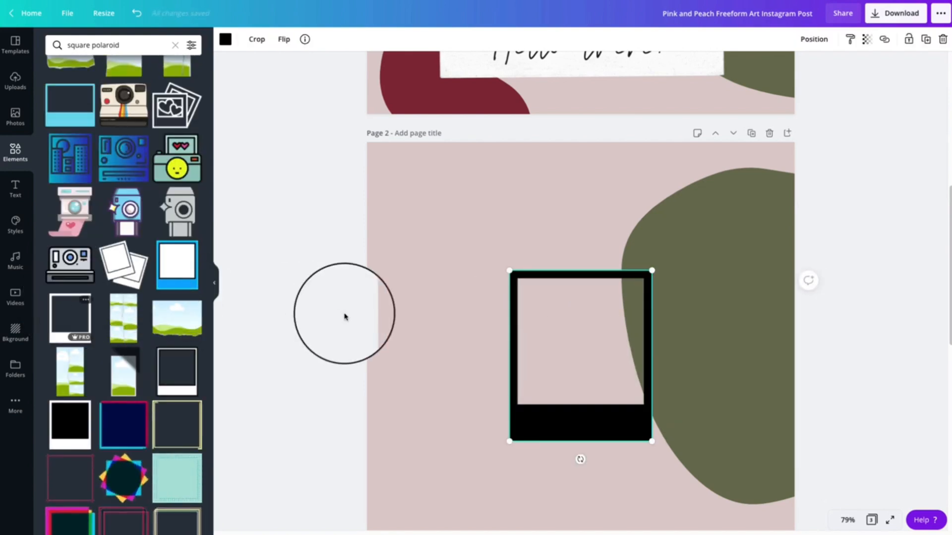
left_click_drag(511, 271, 463, 253)
left_click(225, 39)
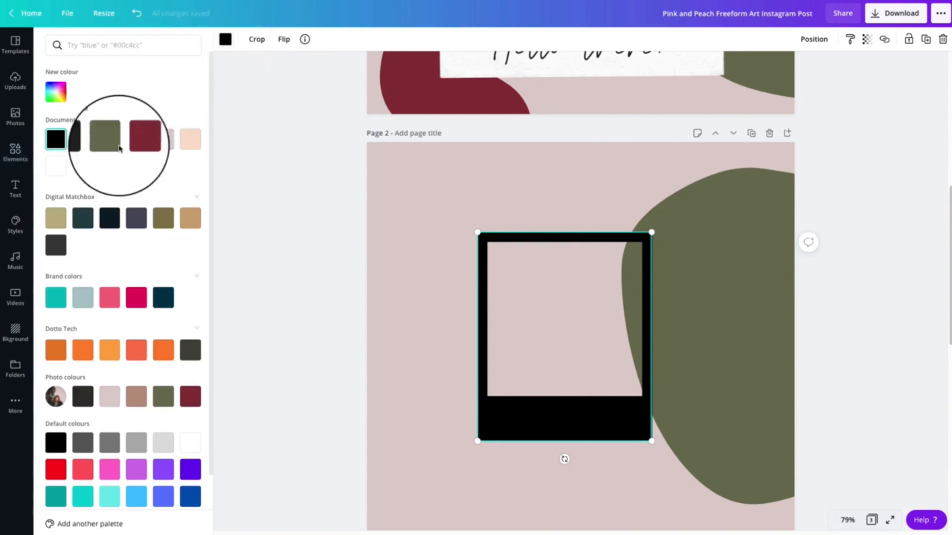
left_click(56, 165)
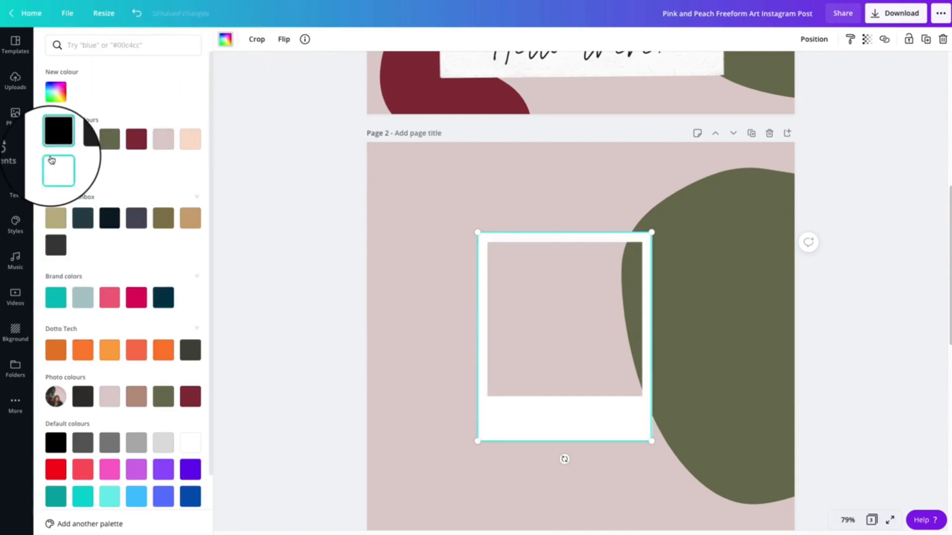
Enlarge the white polaroid outline further and move it to the middle of page 2, overlapping the olive blob
left_click_drag(650, 236, 746, 148)
scroll(642, 302, "up", 2)
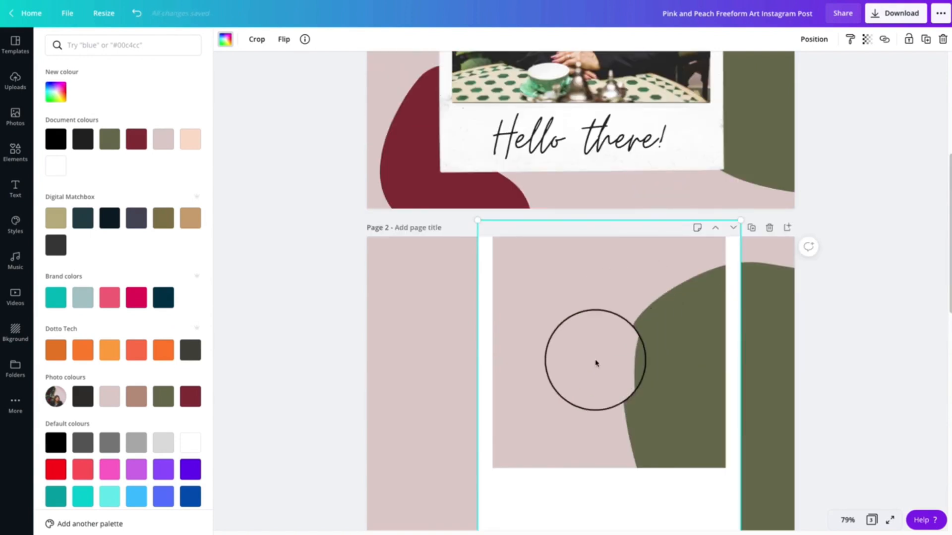
left_click_drag(595, 362, 492, 139)
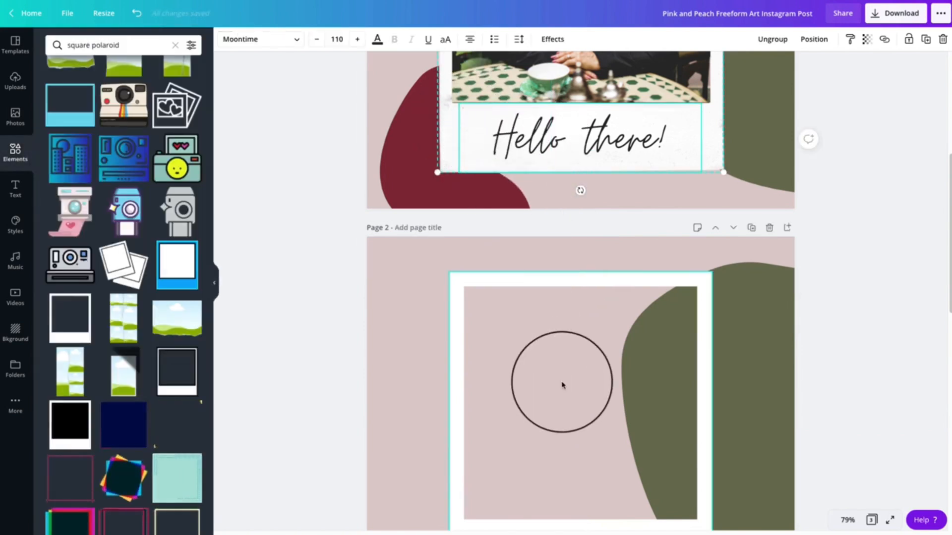
left_click_drag(563, 385, 568, 381)
Replace the white polaroid outline on page 2 with the free polaroid photo frame that has a sky-and-hills placeholder
scroll(149, 347, "down", 6)
scroll(149, 380, "down", 10)
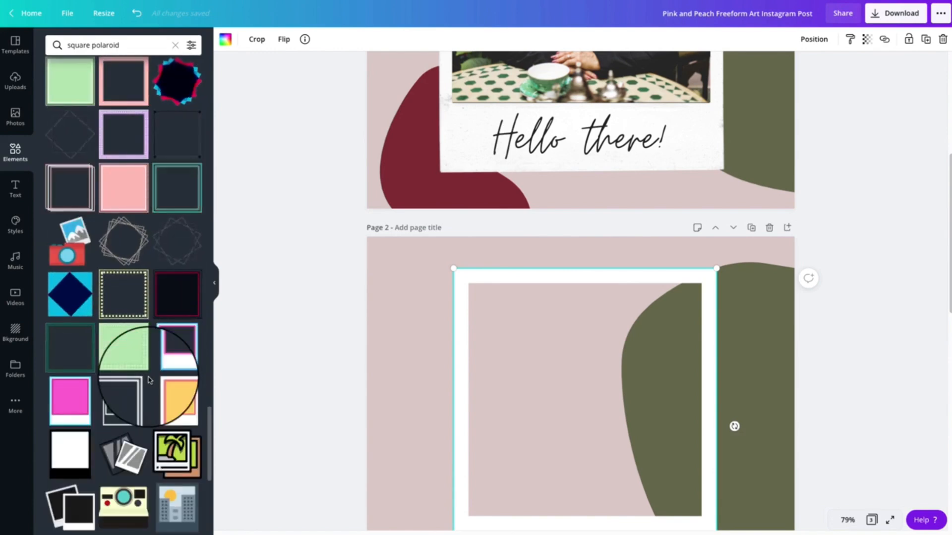
scroll(149, 380, "down", 8)
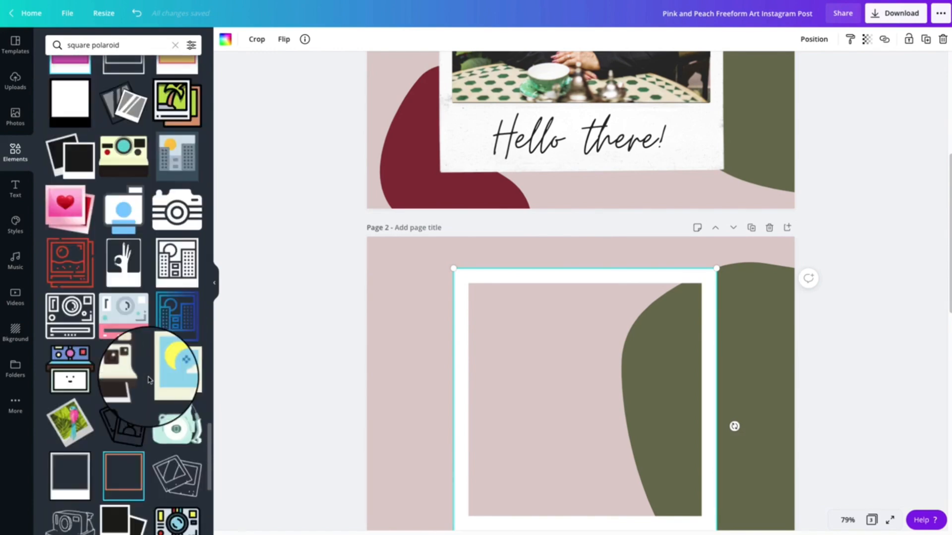
scroll(148, 380, "down", 5)
scroll(148, 381, "down", 1)
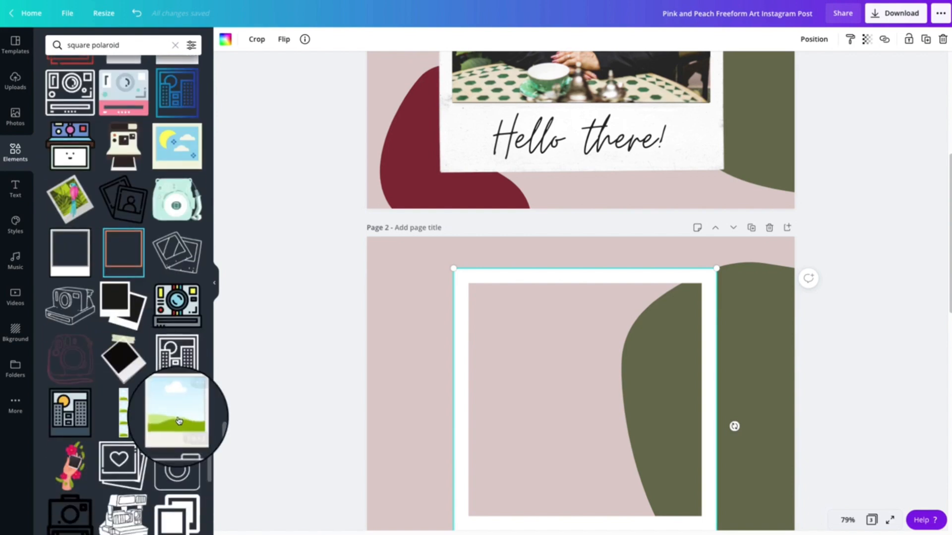
key("Delete")
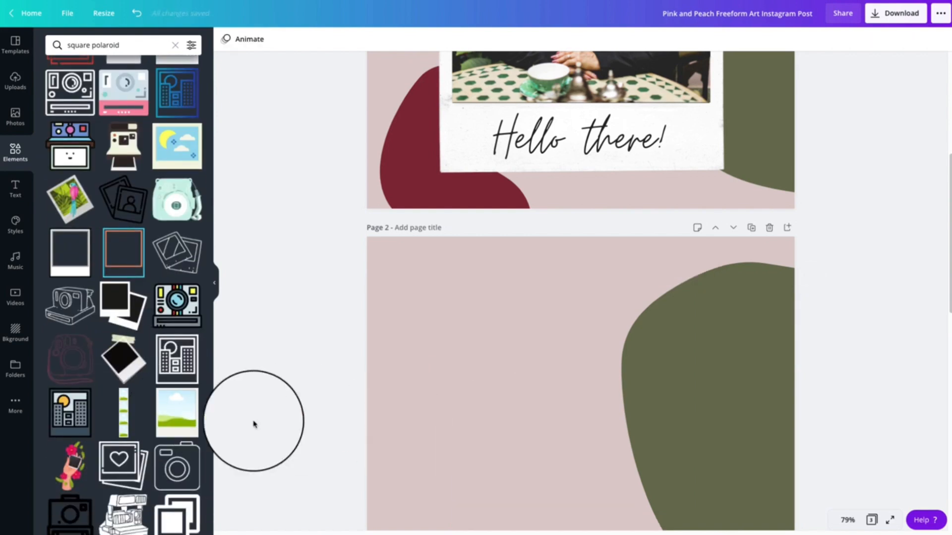
left_click(178, 414)
scroll(561, 407, "down", 1)
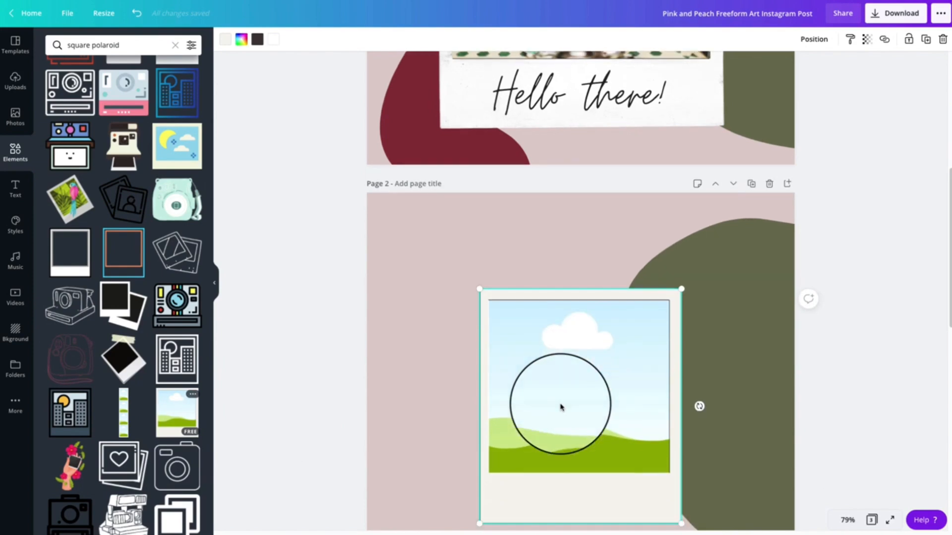
Move the polaroid photo frame up and left on page 2 and enlarge it to about 646 by 751, overlapping the olive blob
left_click_drag(559, 401, 515, 338)
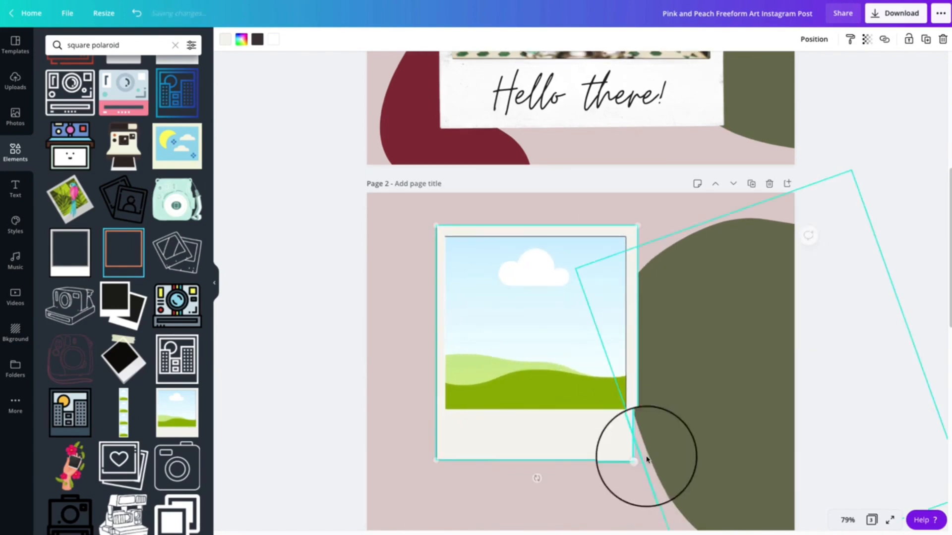
left_click_drag(636, 460, 711, 491)
left_click(748, 459)
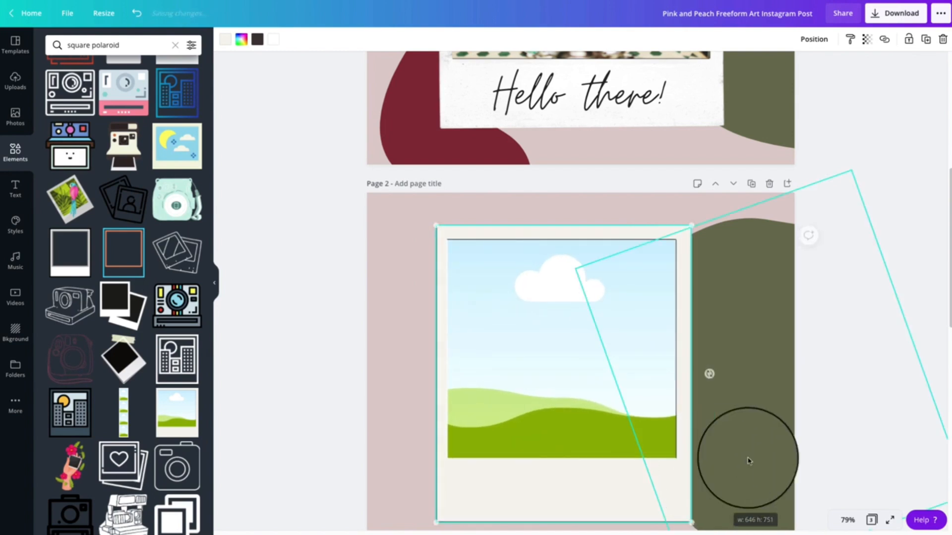
left_click(314, 383)
scroll(311, 380, "up", 4)
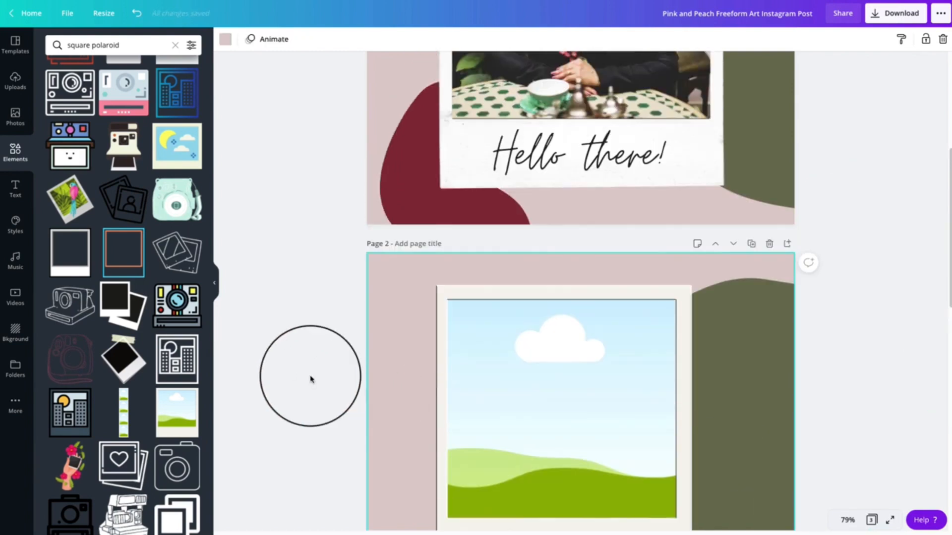
scroll(310, 379, "down", 6)
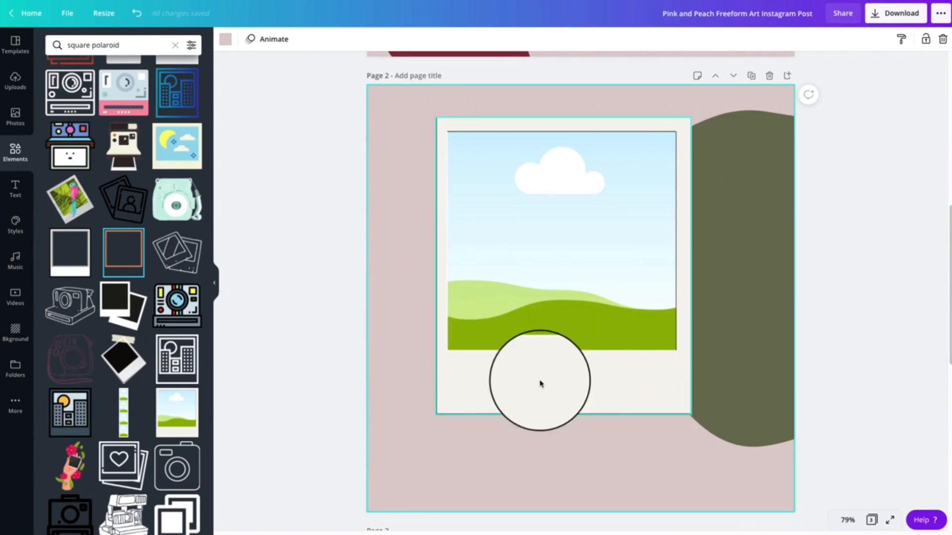
Shift the polaroid photo frame slightly right and down on page 2 and enlarge it a little, still overlapping the olive blob
left_click(592, 369)
left_click_drag(593, 369, 615, 372)
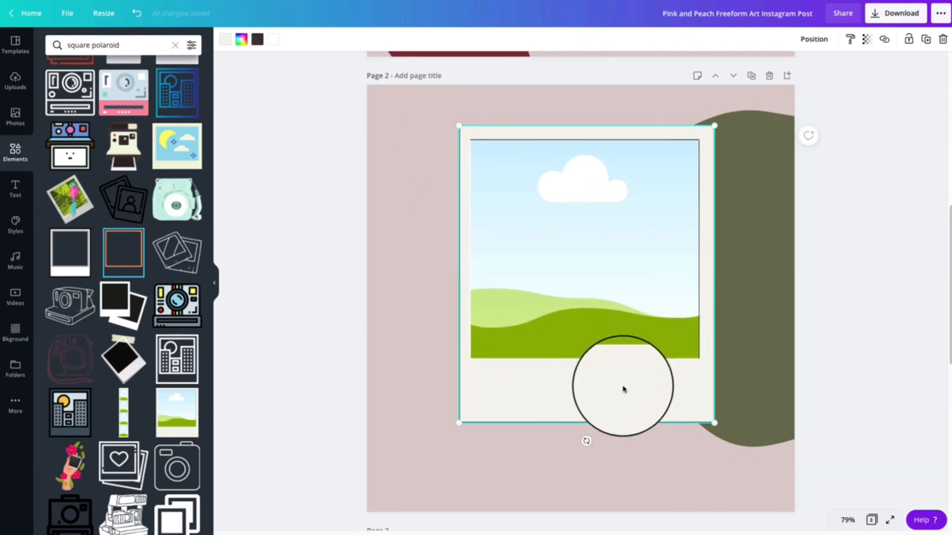
left_click_drag(714, 422, 727, 437)
left_click_drag(675, 403, 663, 402)
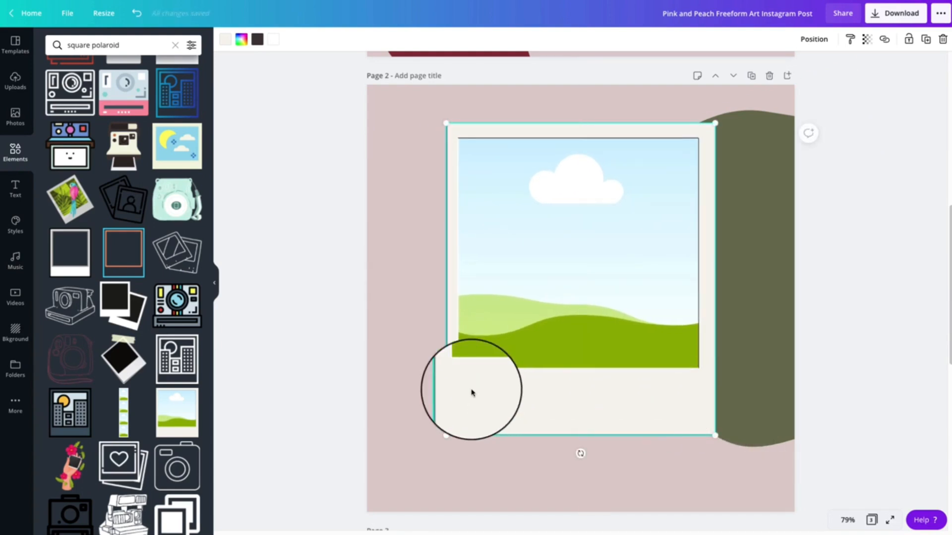
left_click_drag(571, 406, 566, 403)
left_click(276, 344)
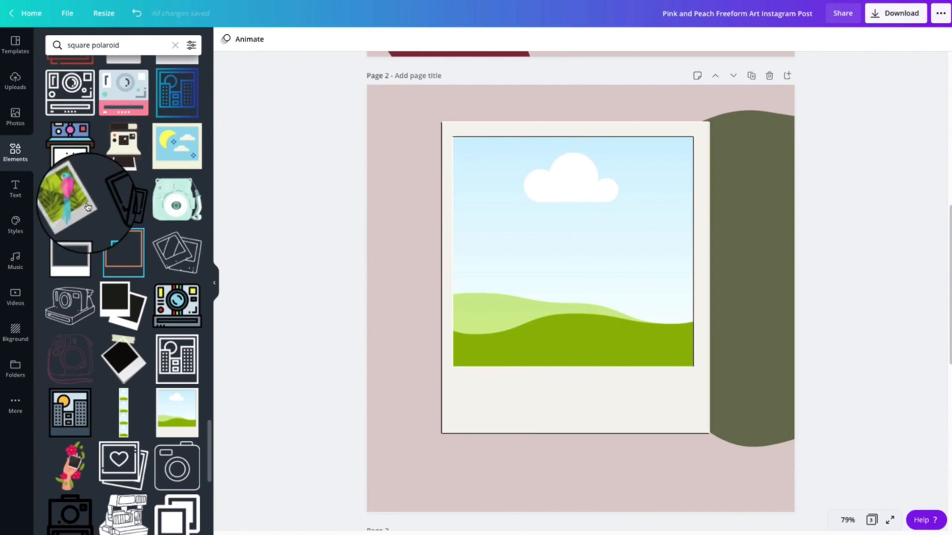
Fill the polaroid frame on page 2 with the uploaded portrait of the woman seated at the tea table
left_click(20, 82)
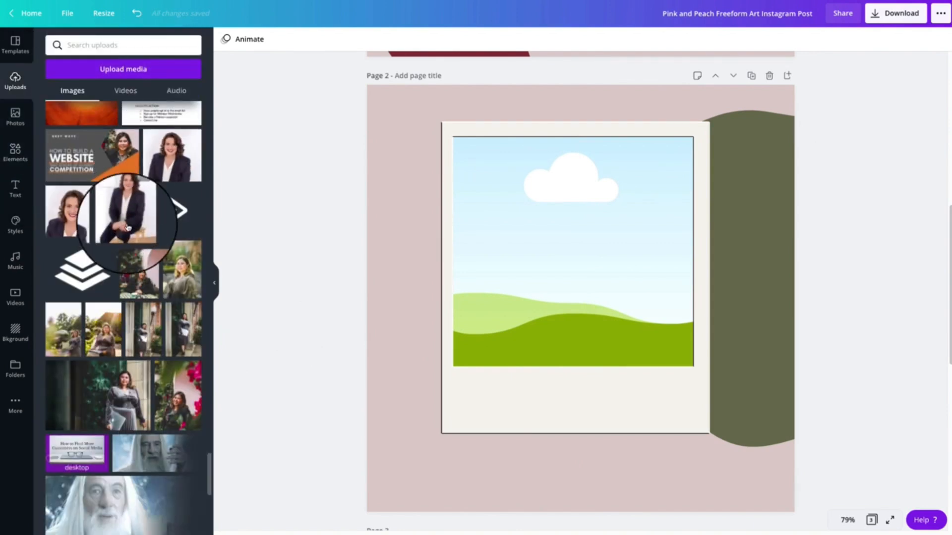
left_click_drag(178, 270, 595, 270)
double_click(587, 331)
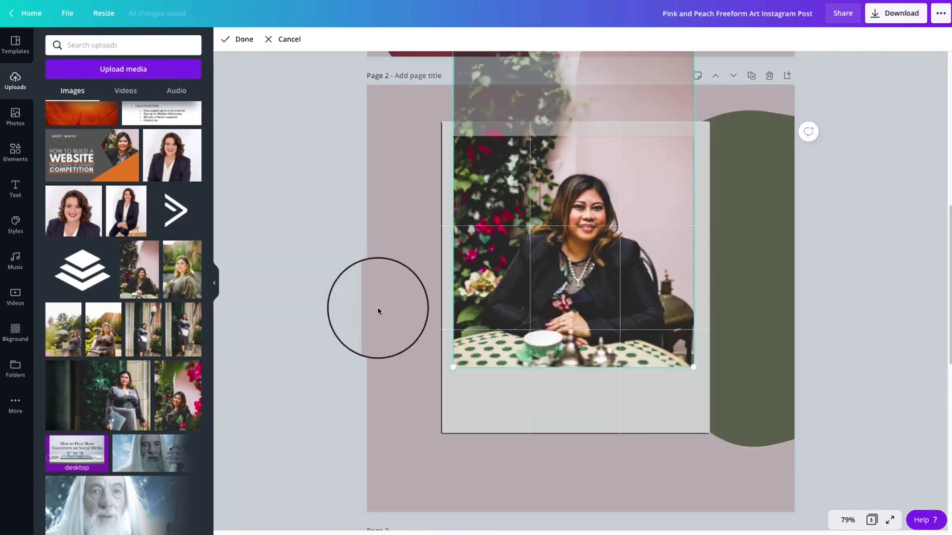
left_click(379, 307)
left_click(308, 304)
Look up the graphic details and keywords of the maroon blob on page 1
scroll(308, 305, "up", 9)
scroll(308, 306, "down", 5)
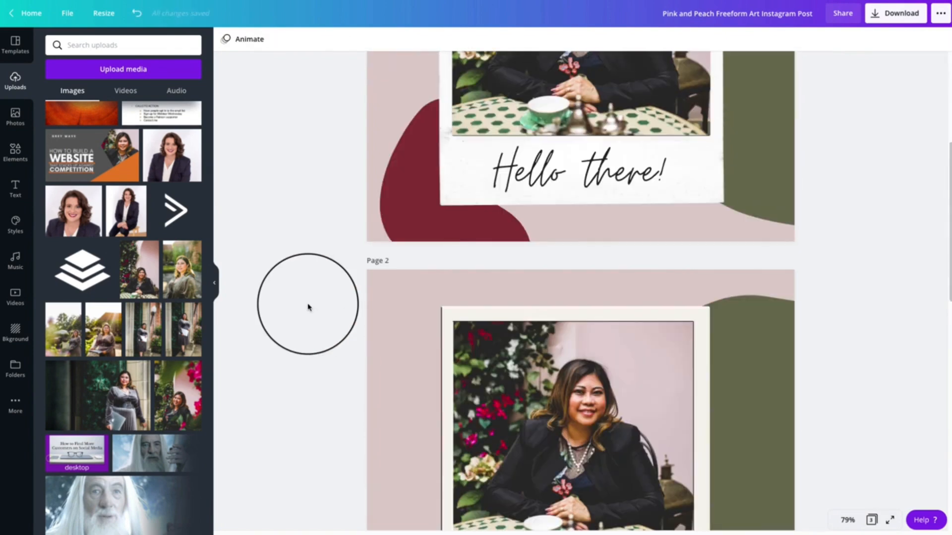
right_click(407, 216)
left_click(408, 215)
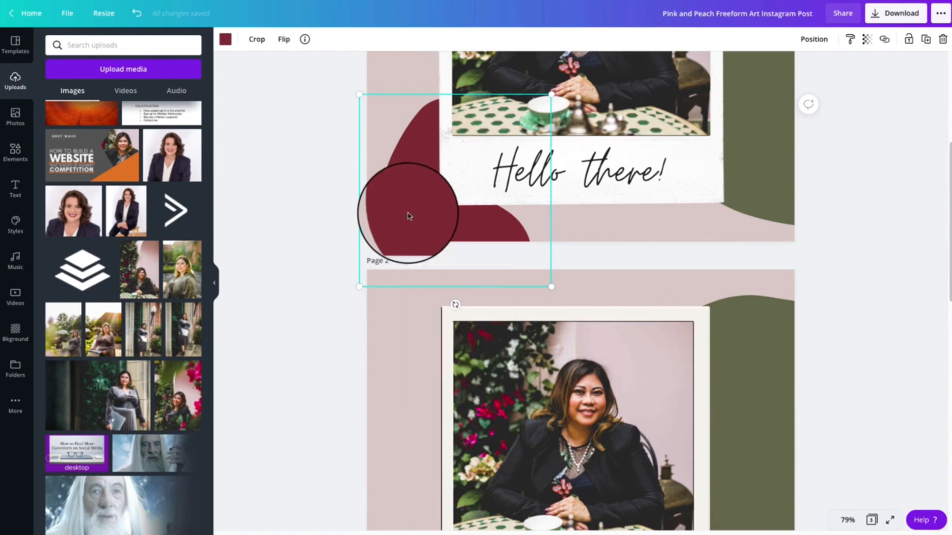
left_click(305, 40)
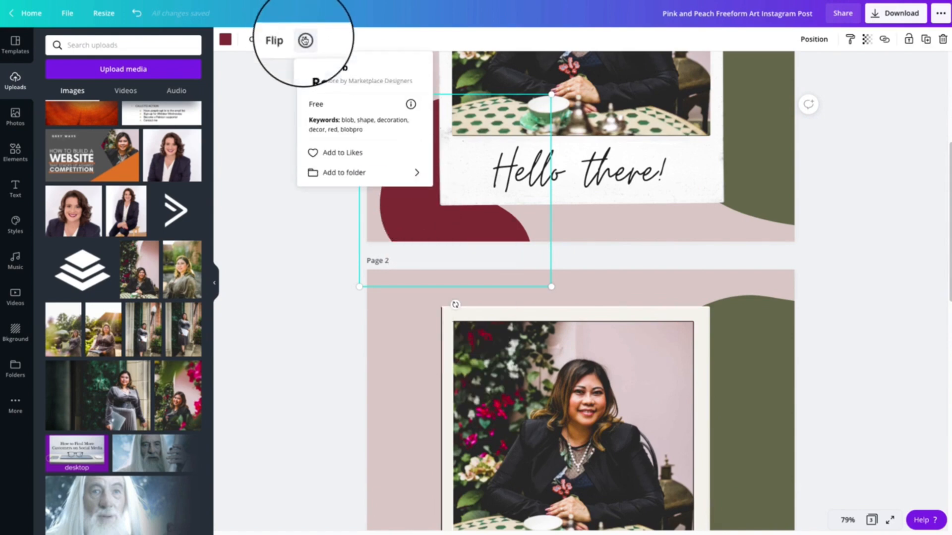
left_click(72, 47)
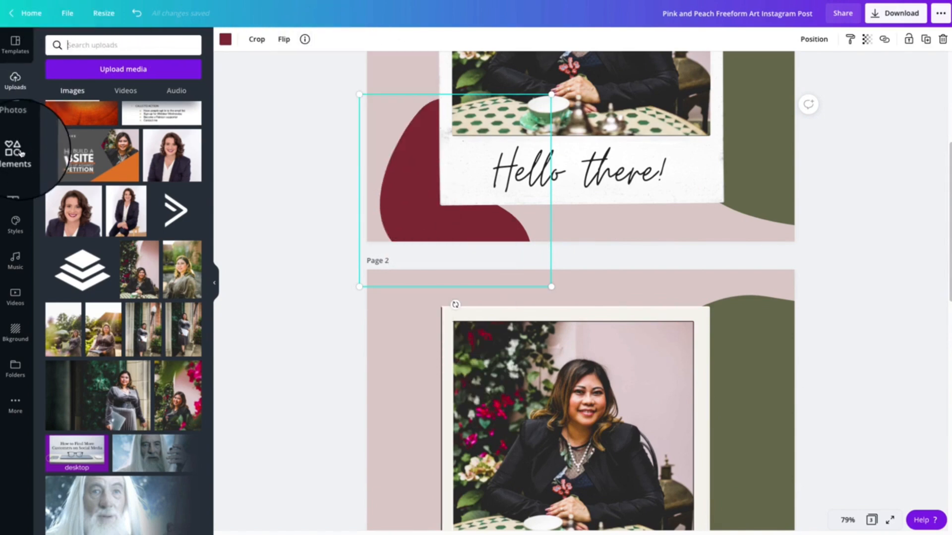
Search the elements for "red blob" and add the free pink bean-shaped blob to the design
left_click(15, 150)
triple_click(85, 44)
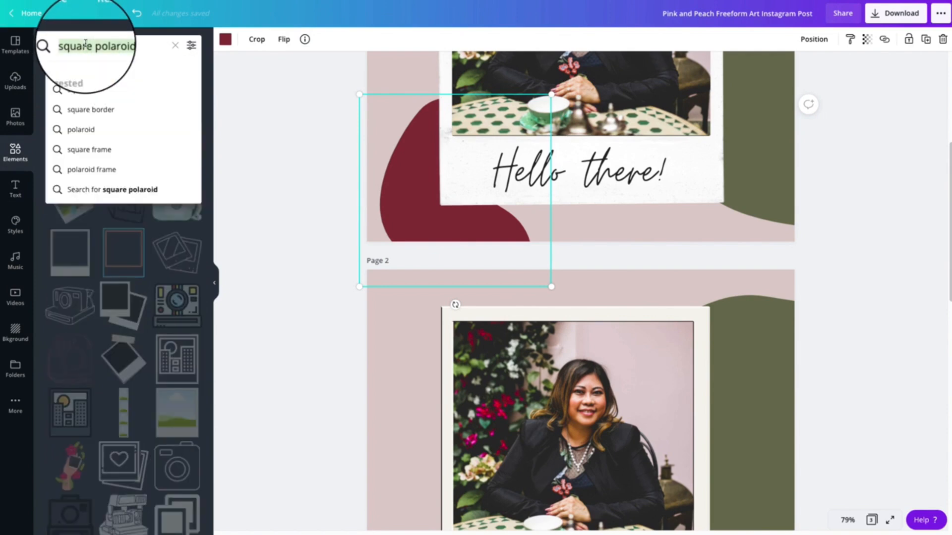
type("red blob")
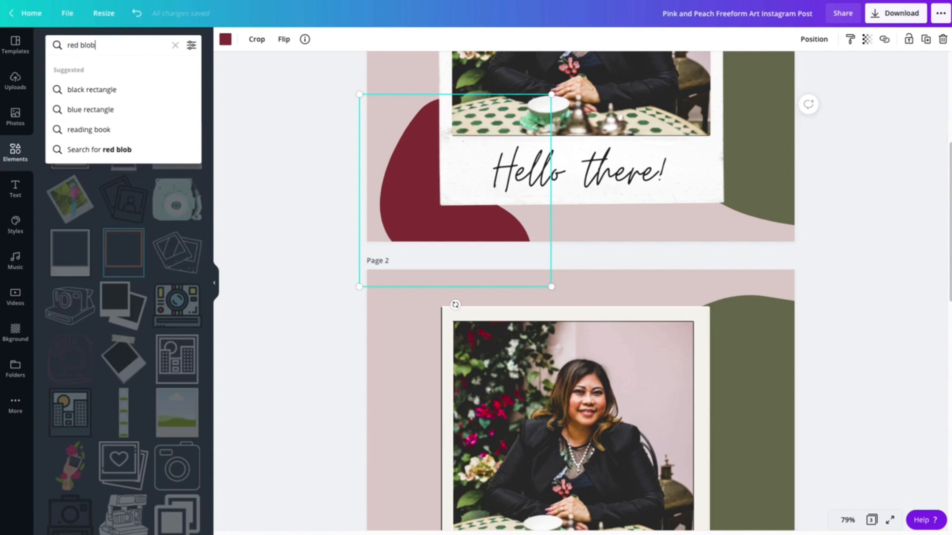
key("Return")
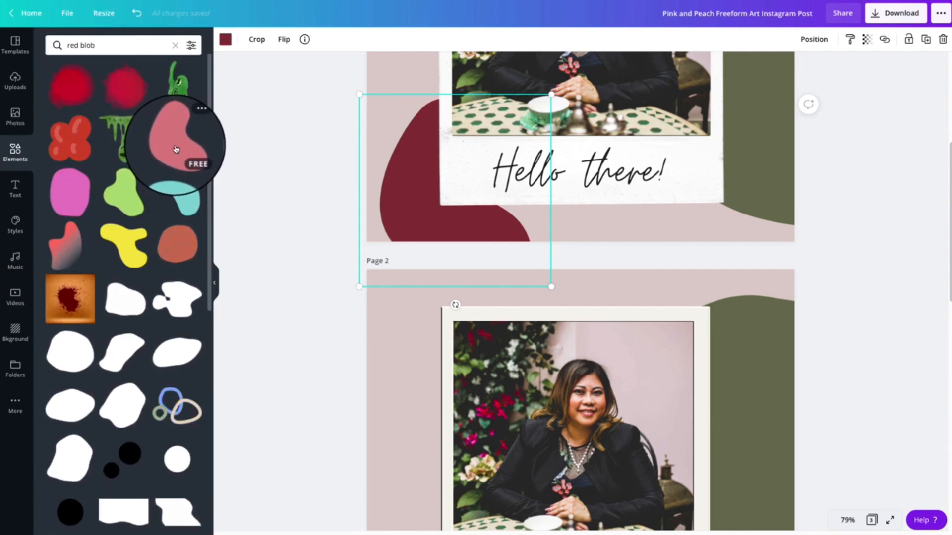
left_click(176, 149)
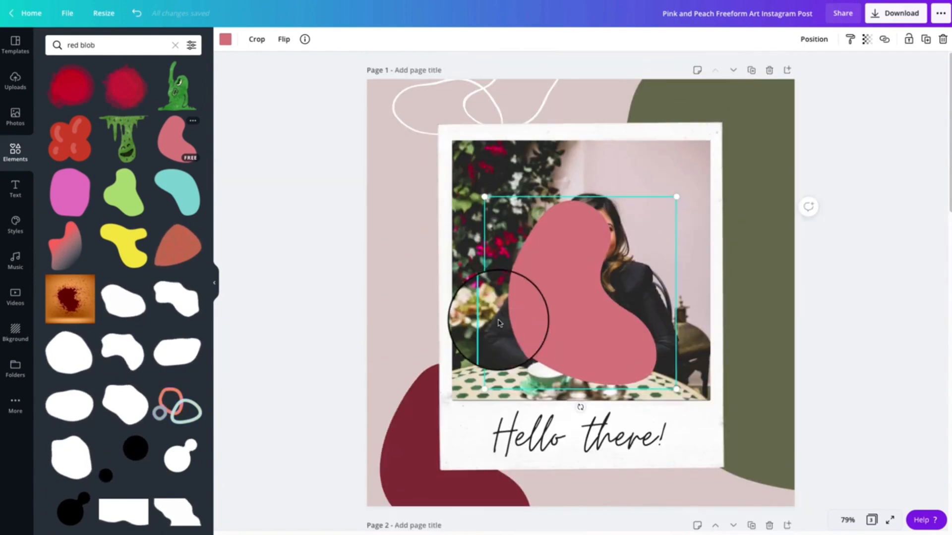
Move the pink blob from page 1 to the lower-left corner of page 2, reaching the page's bottom edge
left_click_drag(557, 340, 450, 534)
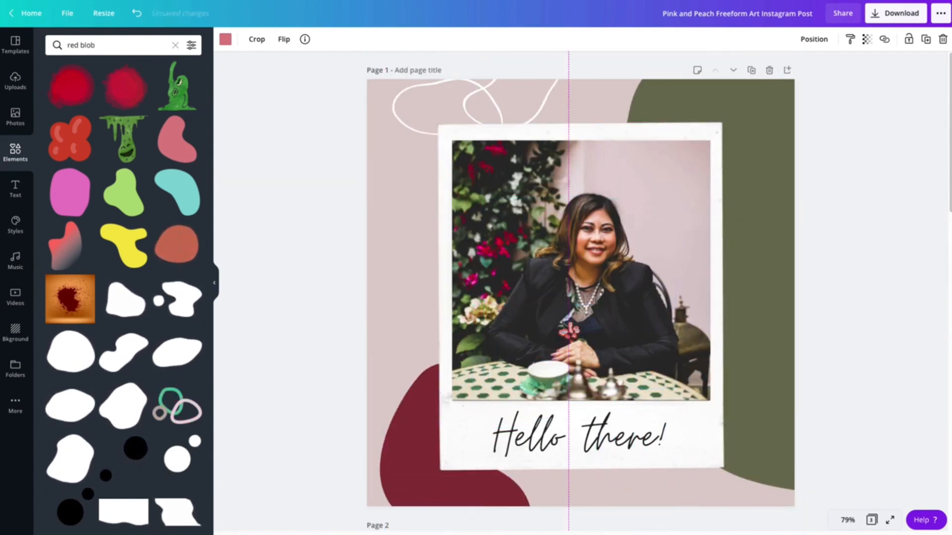
scroll(505, 526, "down", 8)
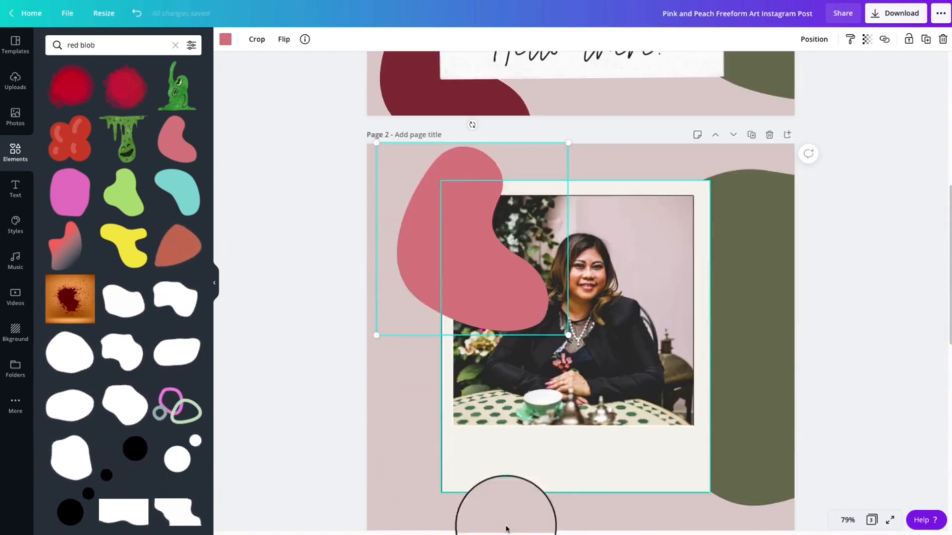
left_click_drag(418, 267, 395, 469)
scroll(396, 472, "down", 4)
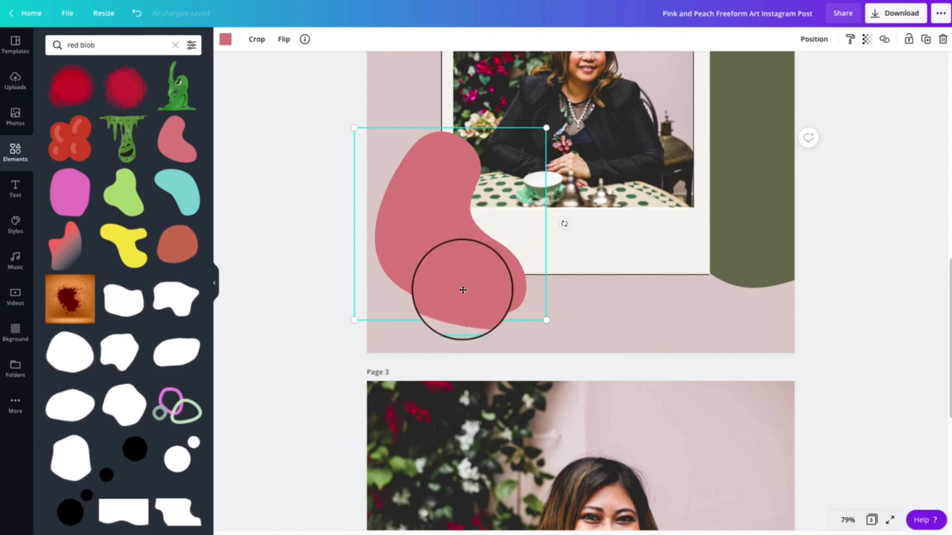
left_click_drag(461, 289, 462, 314)
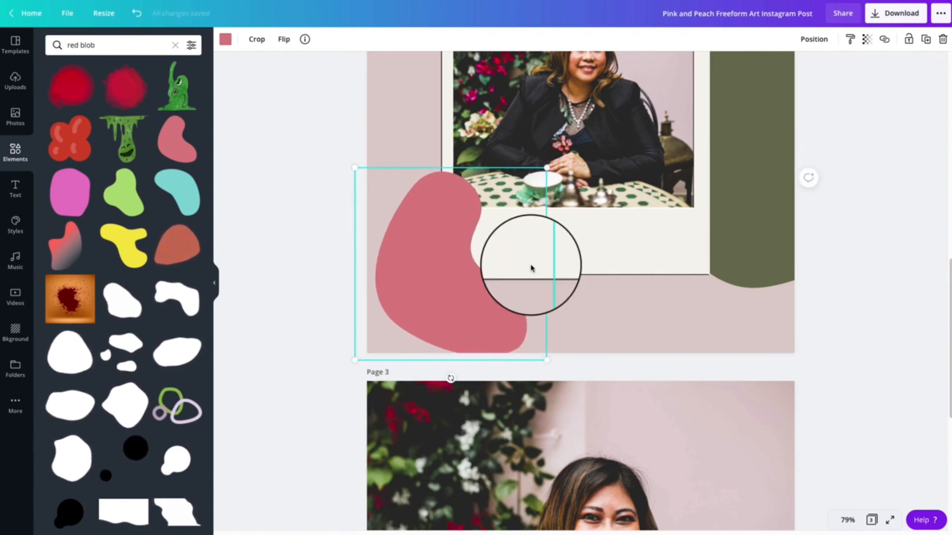
scroll(496, 268, "up", 10)
scroll(546, 376, "down", 10)
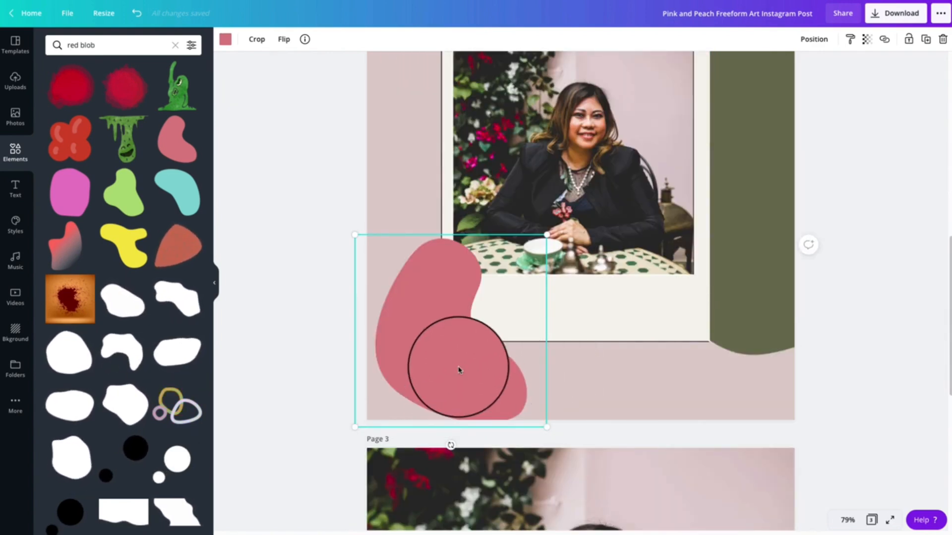
Send the pink blob to the back so it sits behind the polaroid frame on page 2
right_click(459, 372)
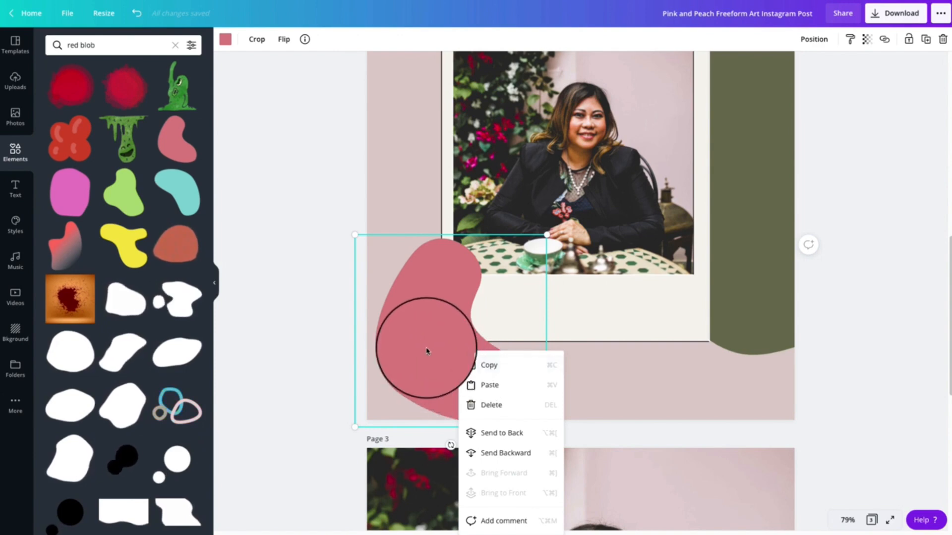
left_click(428, 352)
right_click(443, 311)
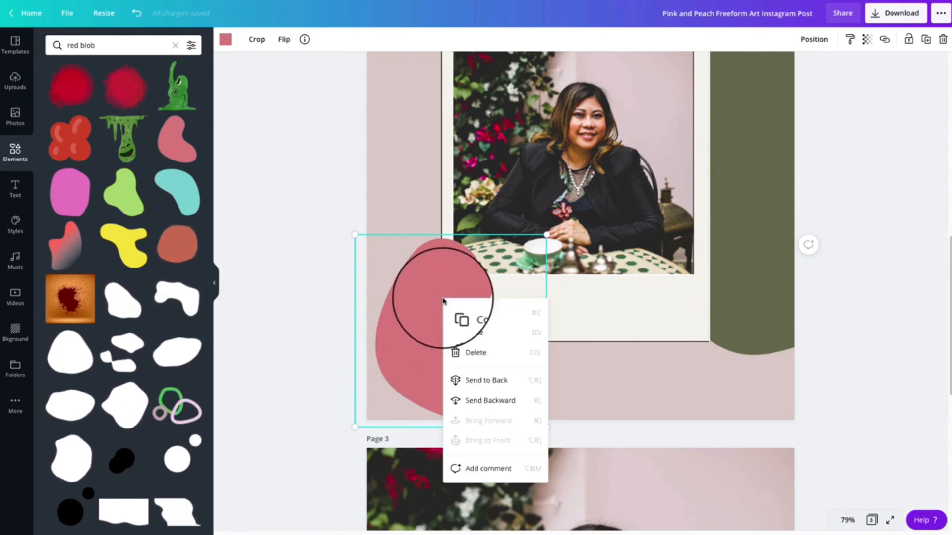
left_click(475, 389)
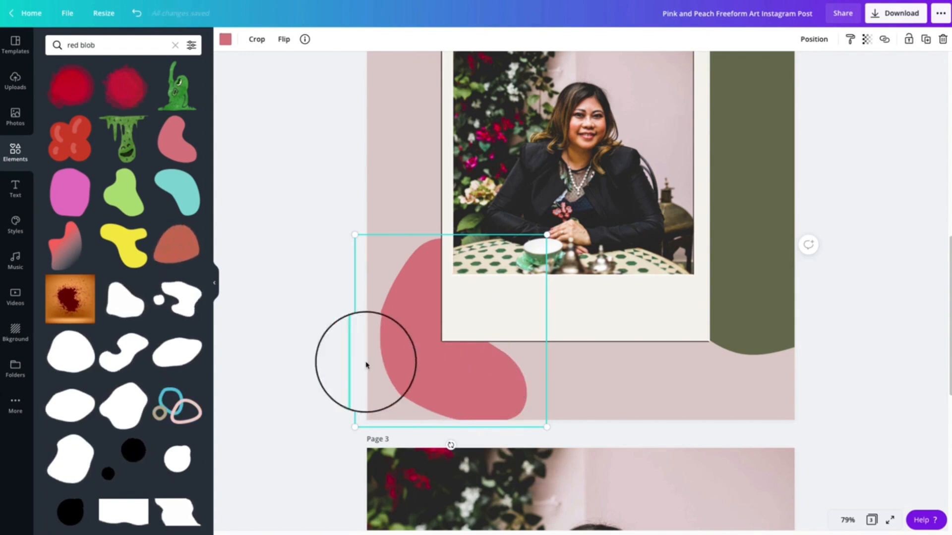
left_click(295, 355)
Enlarge the filled polaroid frame on page 2 slightly from its lower-right corner
left_click(637, 341)
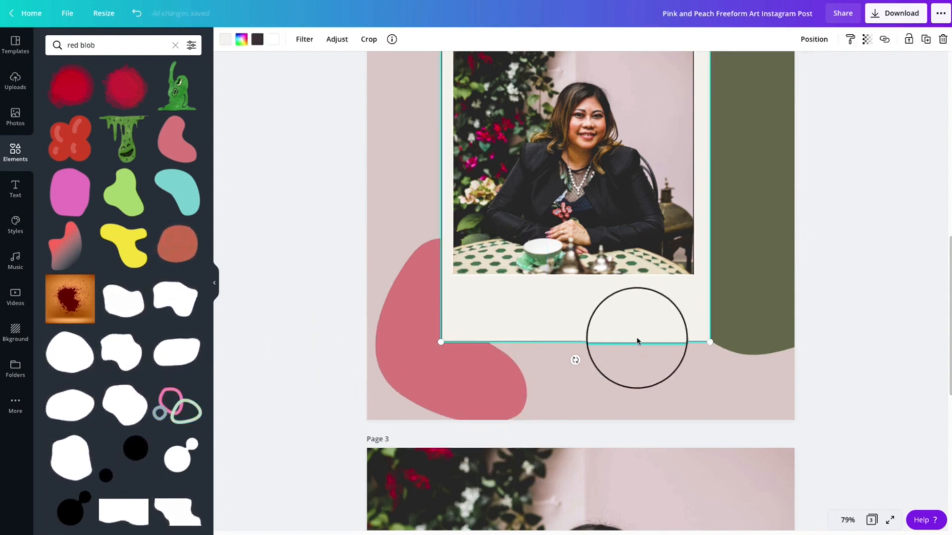
left_click_drag(708, 341, 723, 357)
left_click(549, 394)
Recolour the pink blob on page 2 with the maroon from the photo colours
left_click(409, 384)
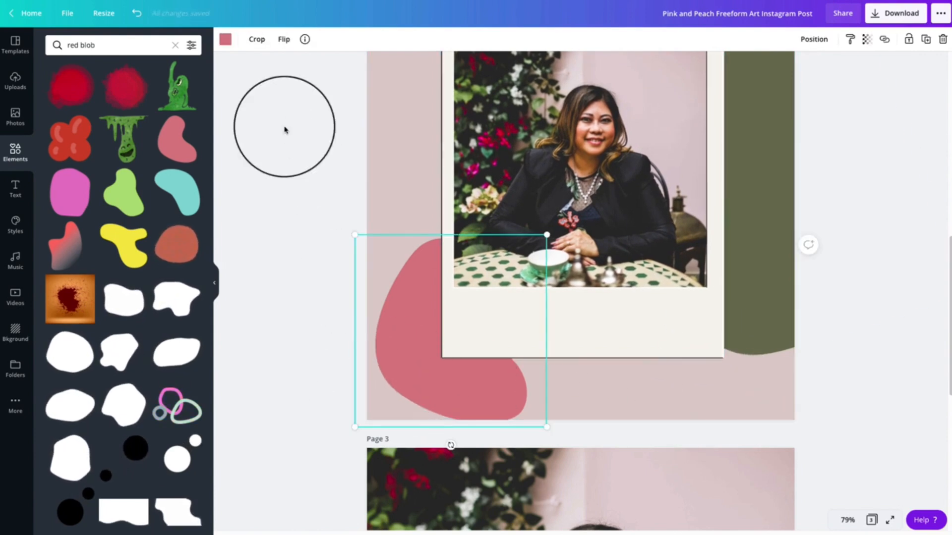
left_click(225, 39)
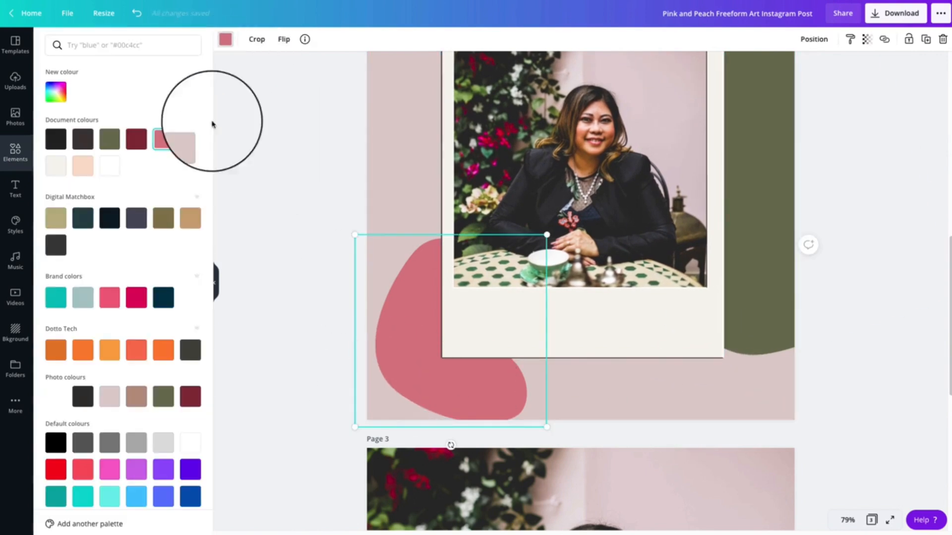
left_click(190, 402)
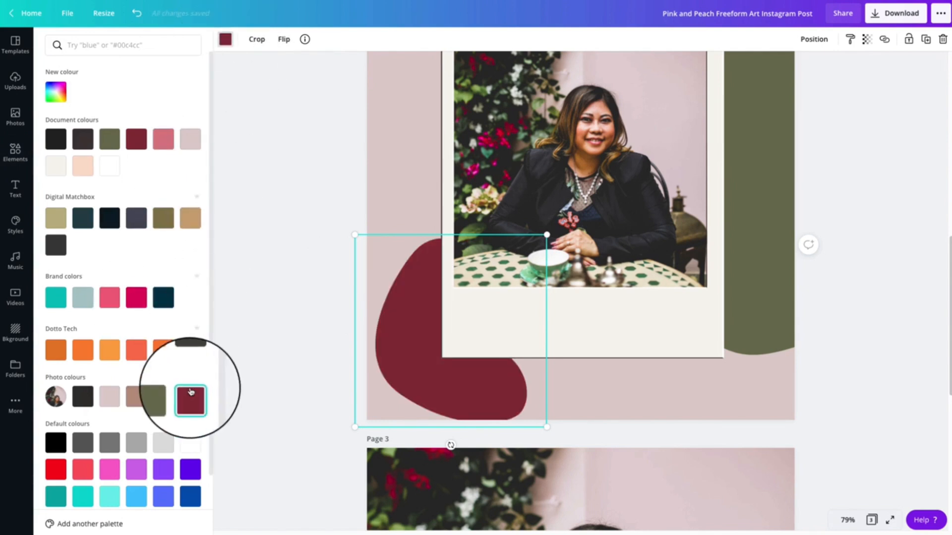
left_click(268, 392)
left_click(321, 366)
Look up the graphic name and keywords of the white looping line doodle at the top of page 1
scroll(323, 366, "up", 7)
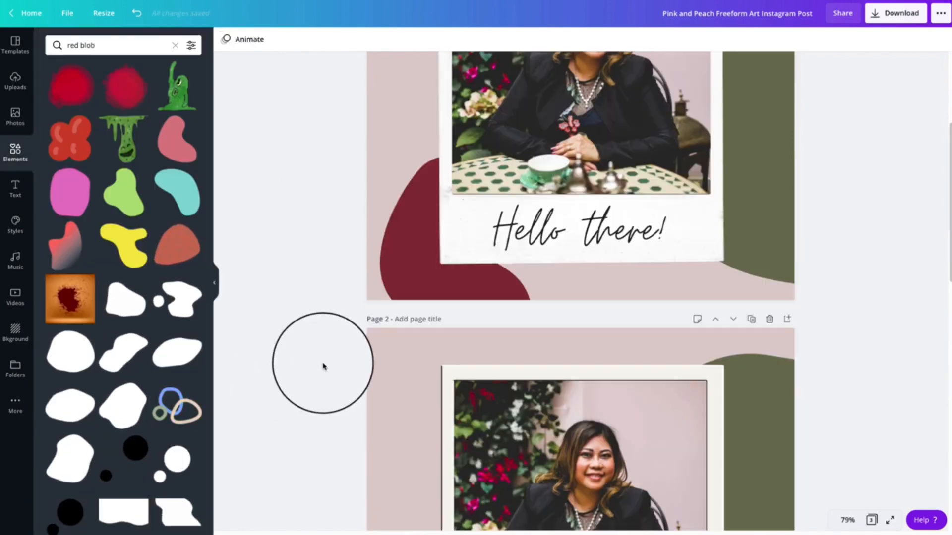
scroll(323, 366, "up", 4)
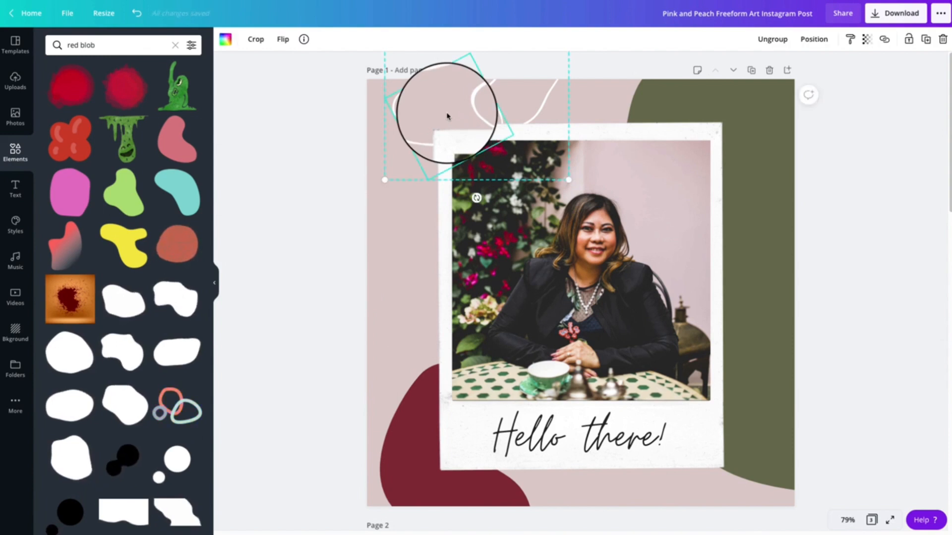
left_click(307, 38)
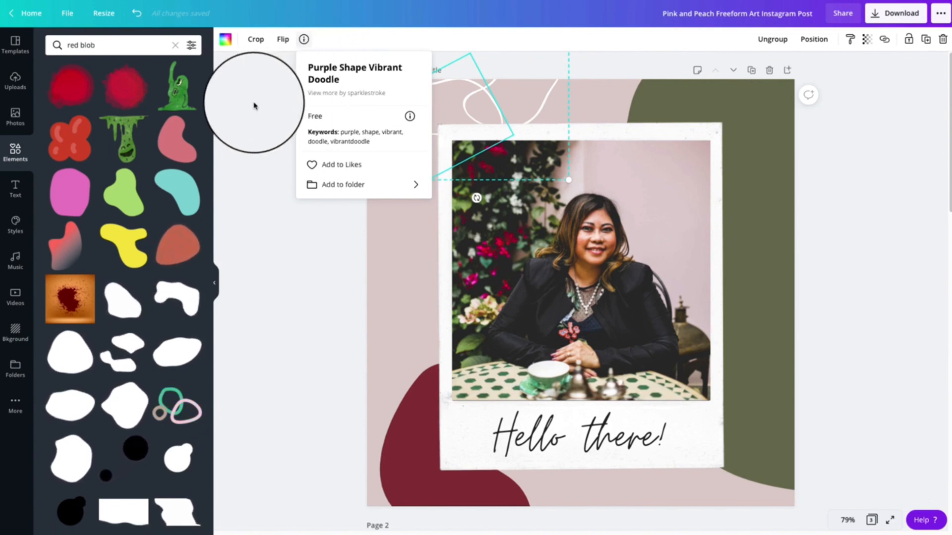
left_click(266, 121)
scroll(263, 118, "down", 8)
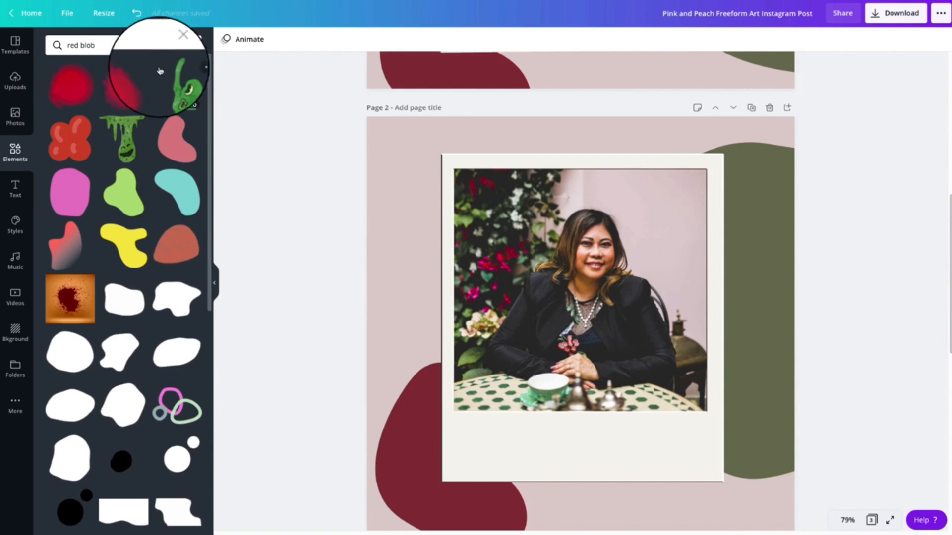
Search the elements for "purple shape doodle" and add the free thin purple outline doodle to page 2
left_click(136, 50)
type("purple shape")
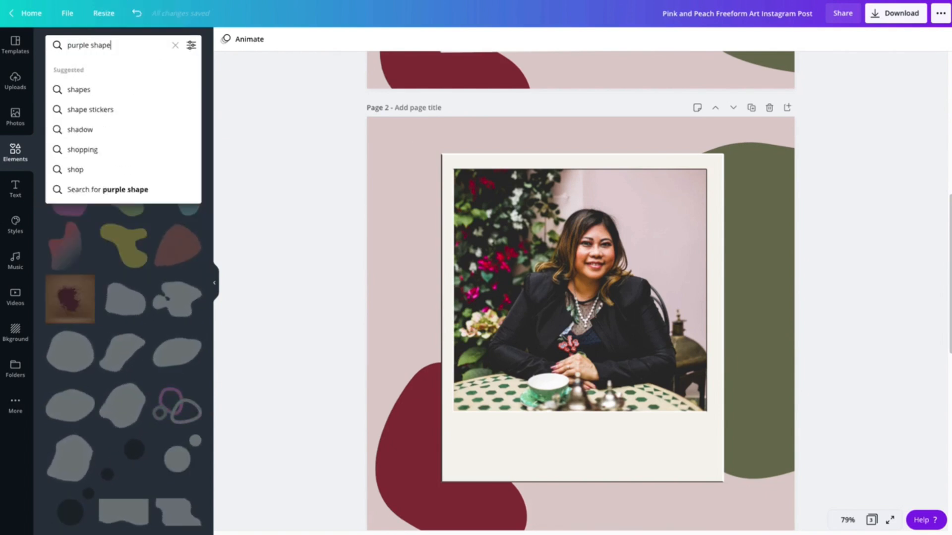
type(" do")
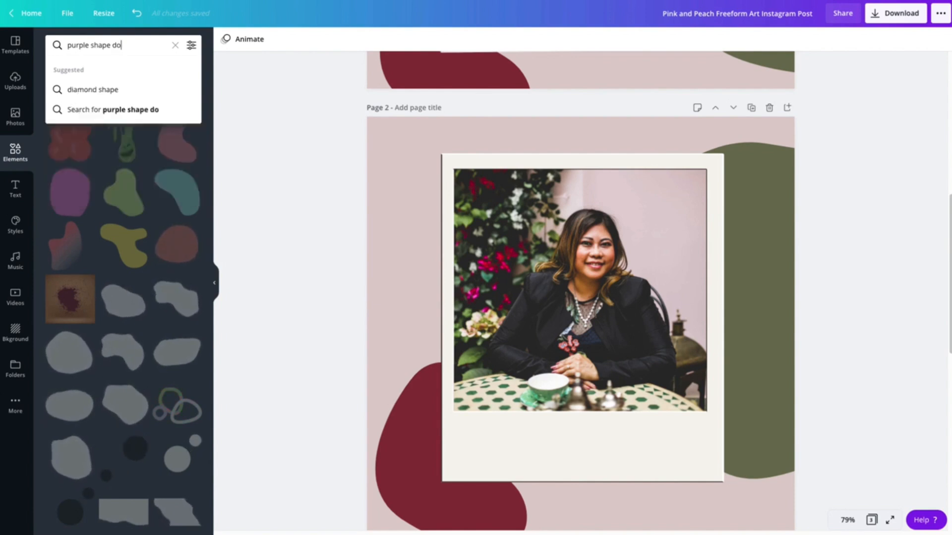
type("odle")
key("Return")
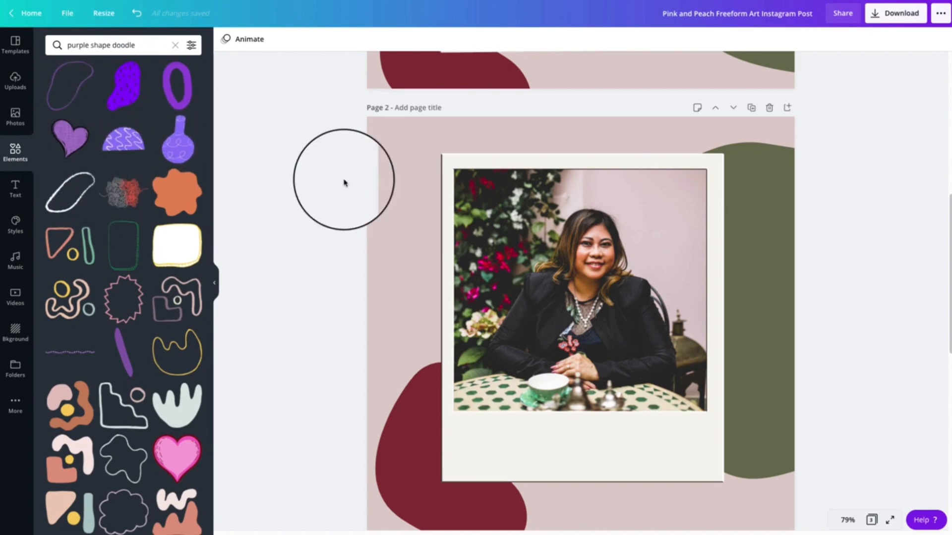
scroll(344, 183, "up", 4)
scroll(345, 182, "up", 4)
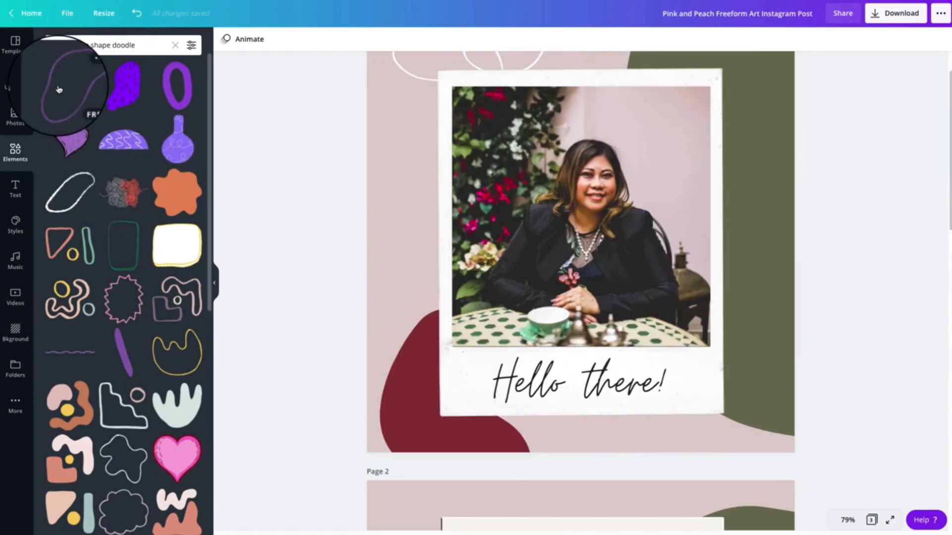
scroll(402, 134, "up", 1)
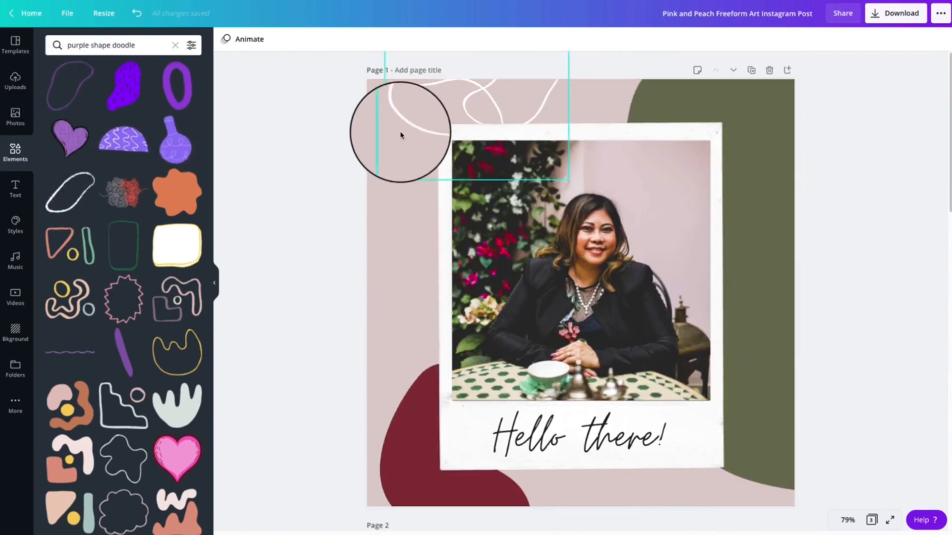
scroll(333, 283, "down", 7)
left_click(75, 92)
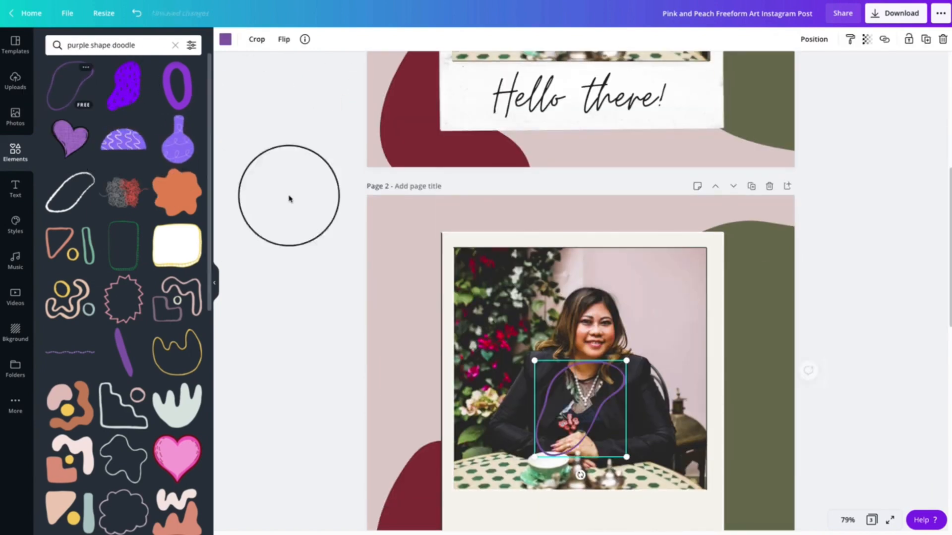
Move the purple outline doodle to page 2's upper-left corner and recolour it with the off-white document colour
left_click_drag(575, 409, 513, 327)
left_click_drag(457, 229, 438, 252)
left_click(225, 40)
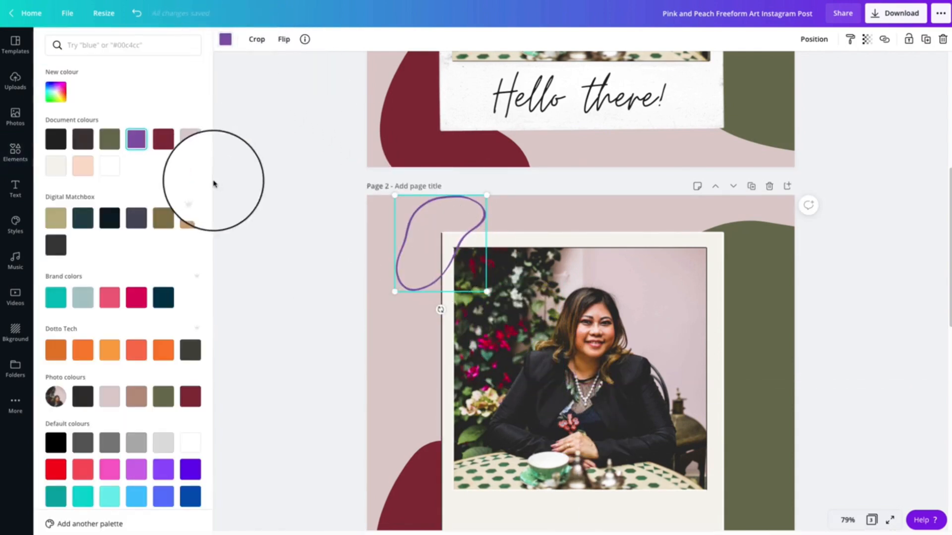
left_click(56, 166)
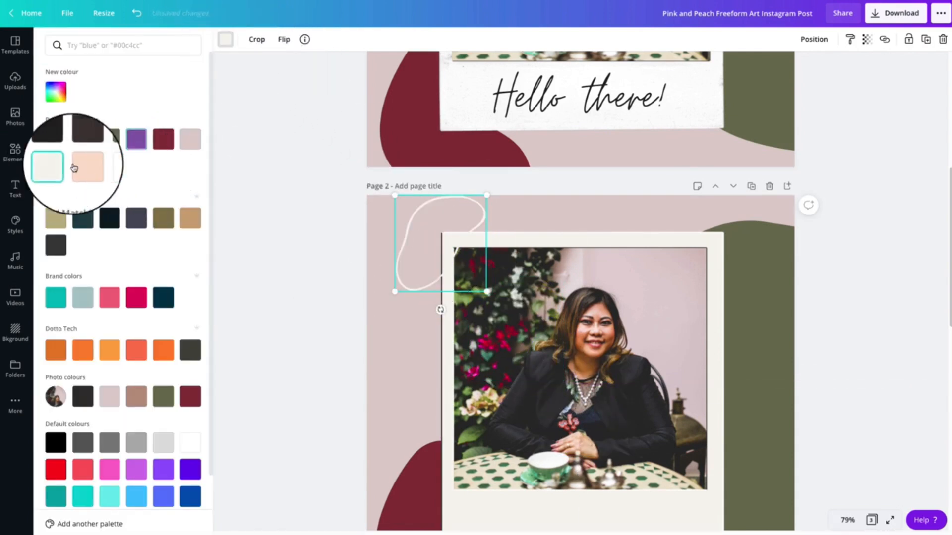
left_click(421, 240)
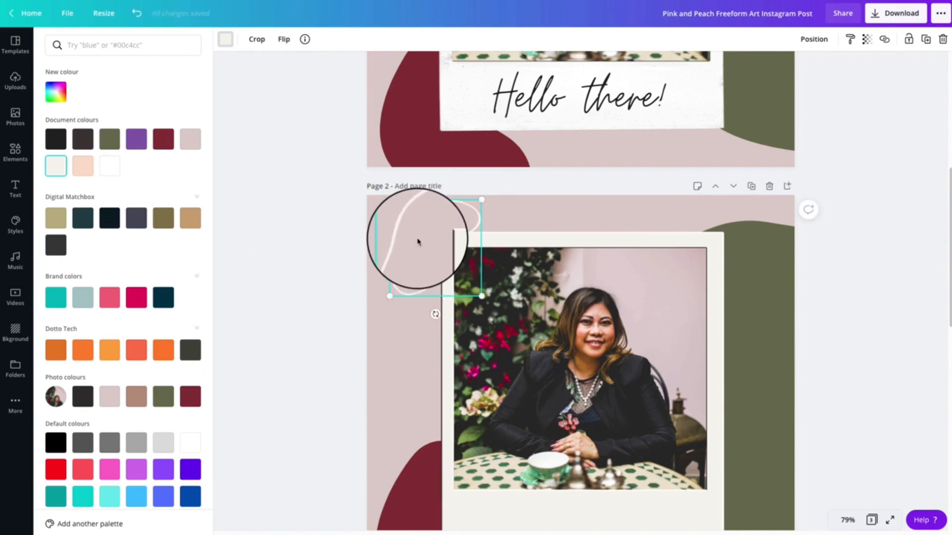
Duplicate the off-white outline doodle on page 2 by copying and pasting it
right_click(418, 241)
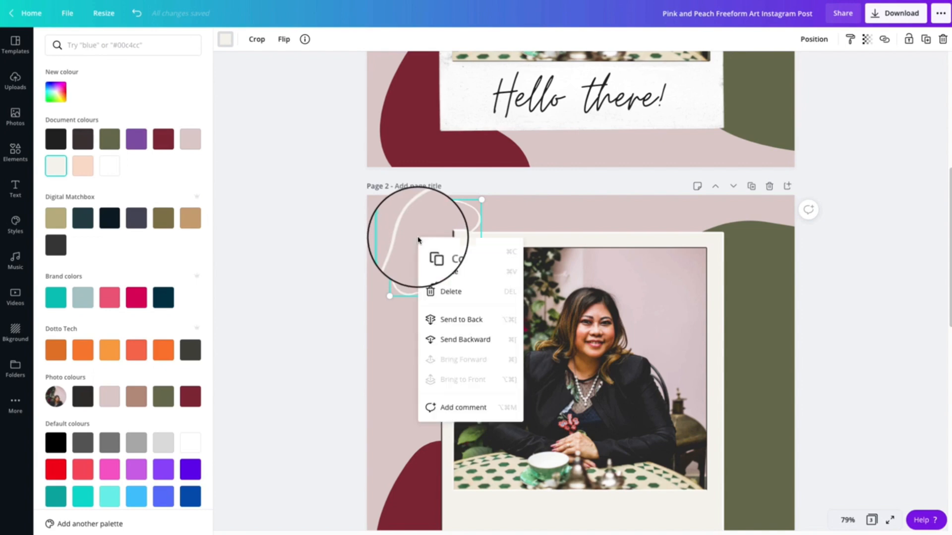
left_click(449, 253)
scroll(317, 218, "up", 6)
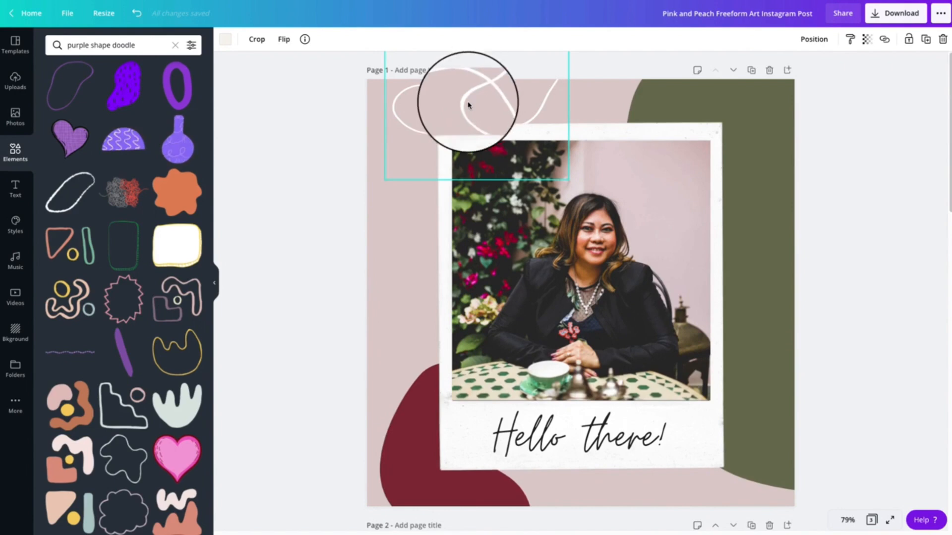
scroll(462, 119, "down", 2)
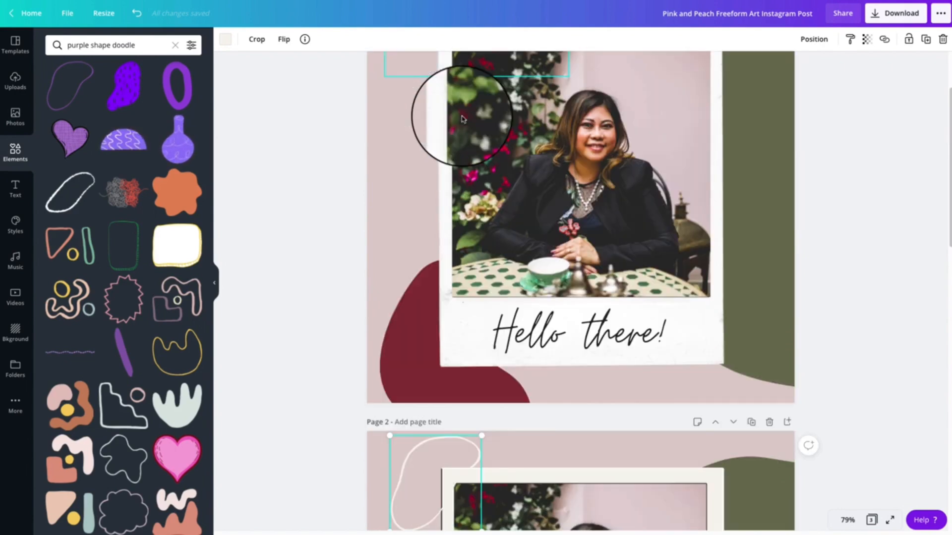
right_click(410, 477)
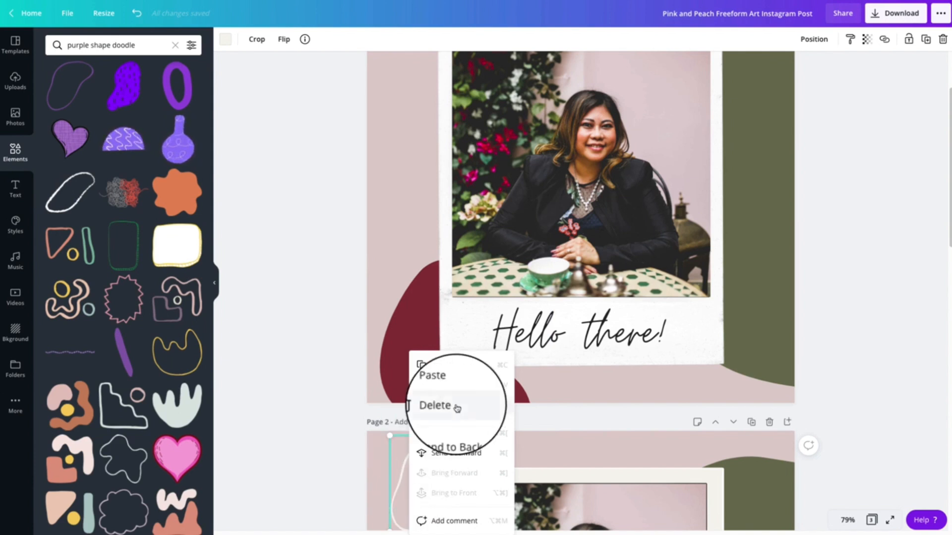
left_click(450, 371)
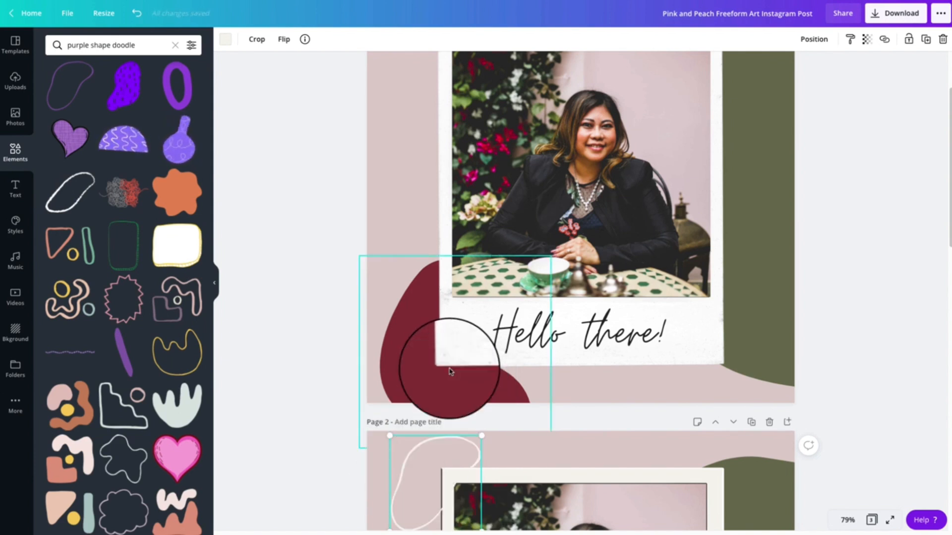
right_click(440, 463)
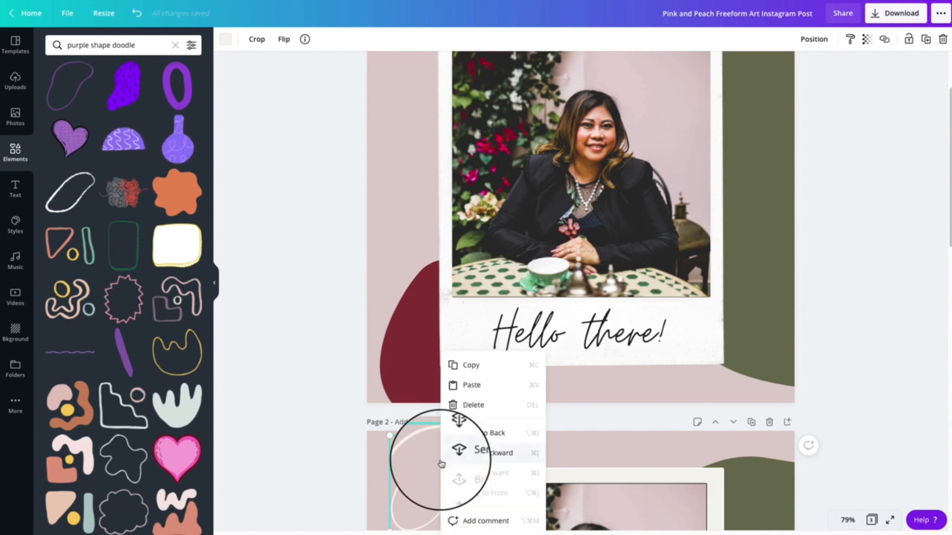
left_click(484, 391)
Rotate the copied doodle into a tilted horizontal position and overlap it with the first doodle along the polaroid frame's top edge
scroll(533, 460, "down", 2)
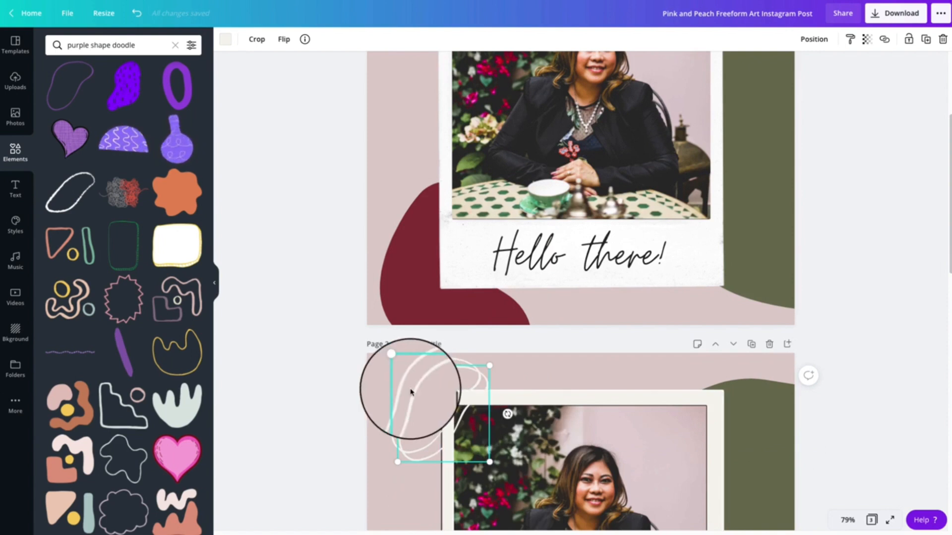
left_click_drag(410, 388, 456, 382)
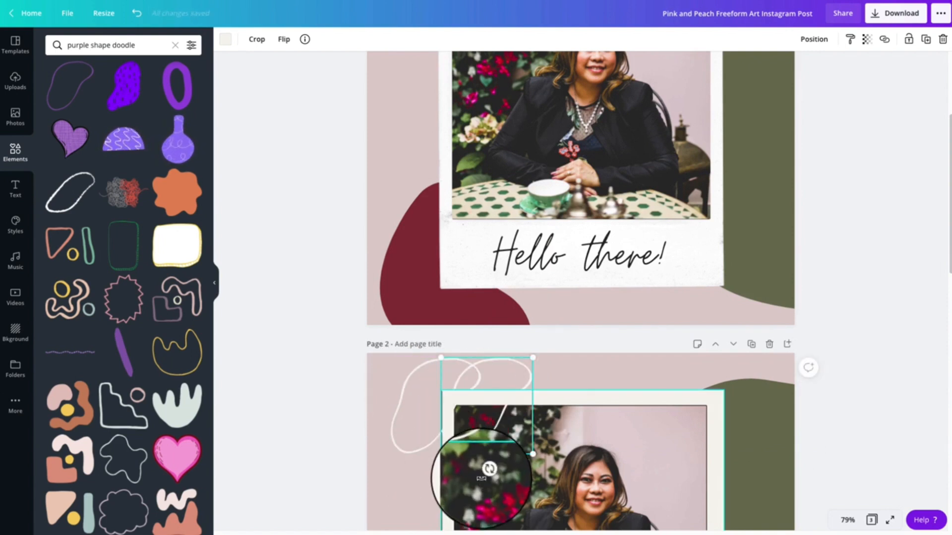
mouse_move(486, 471)
left_mouse_down()
mouse_move(711, 406)
mouse_move(784, 340)
mouse_move(780, 290)
mouse_move(705, 236)
left_mouse_up()
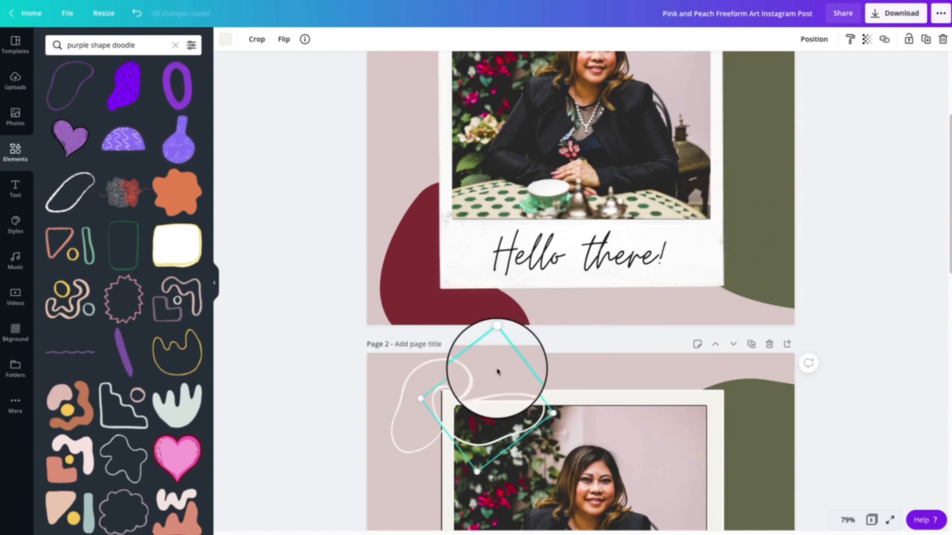
left_click_drag(498, 371, 503, 351)
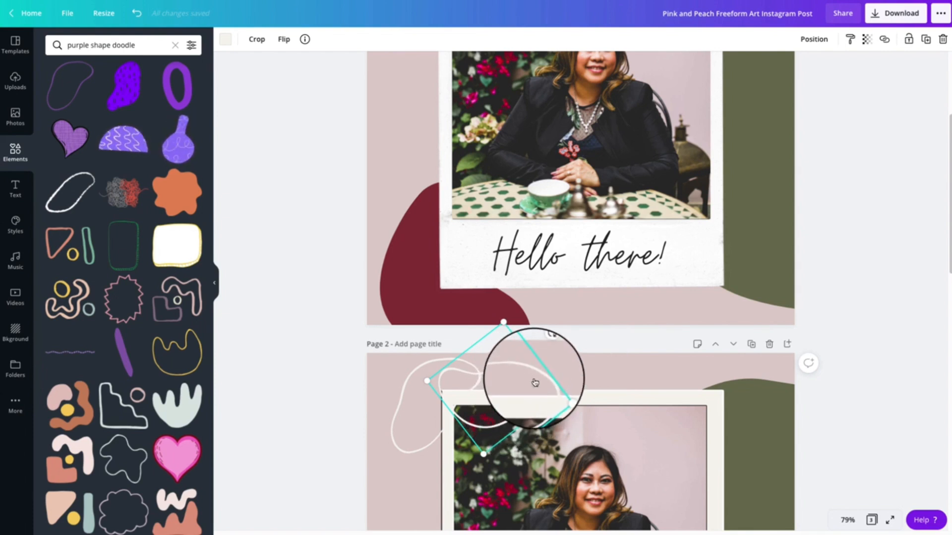
Send both off-white outline doodles on page 2 to the back, behind the polaroid frame
right_click(535, 382)
left_click(563, 431)
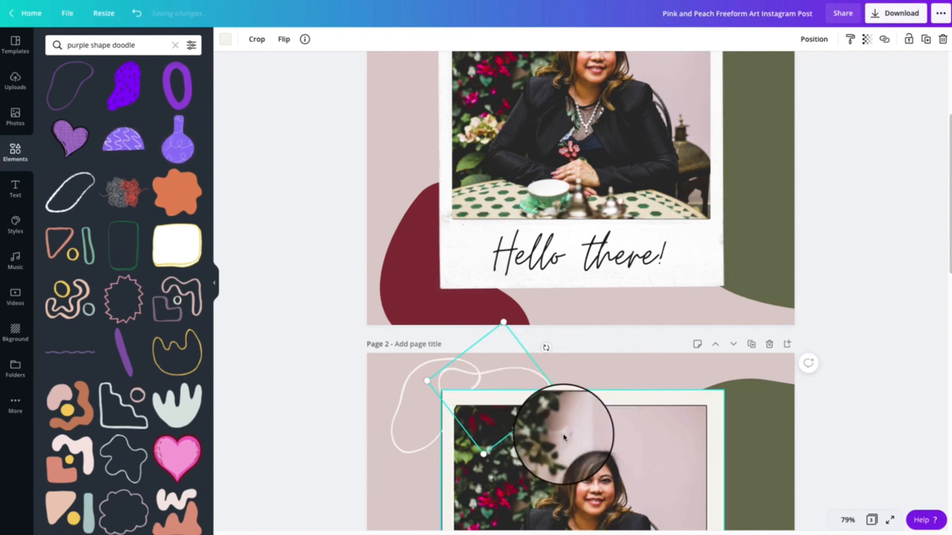
right_click(405, 410)
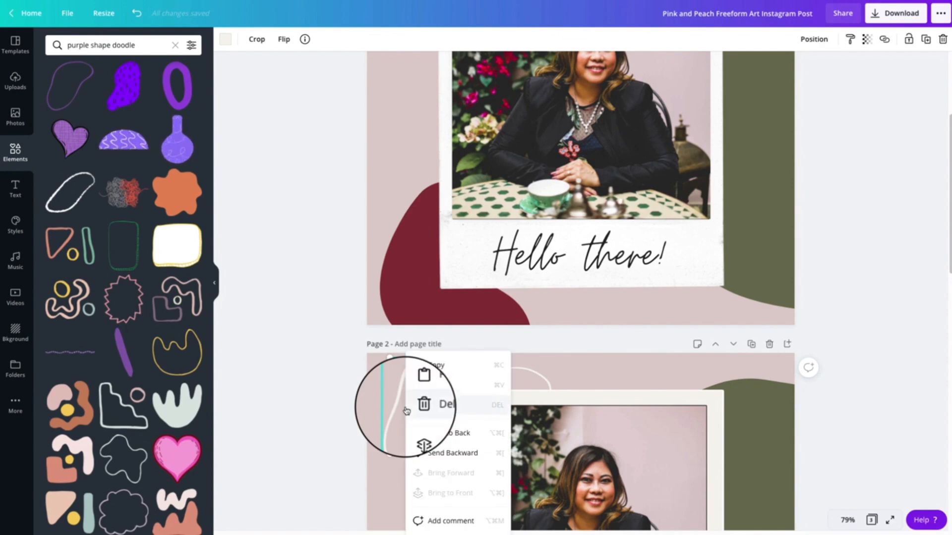
left_click(431, 437)
left_click(299, 441)
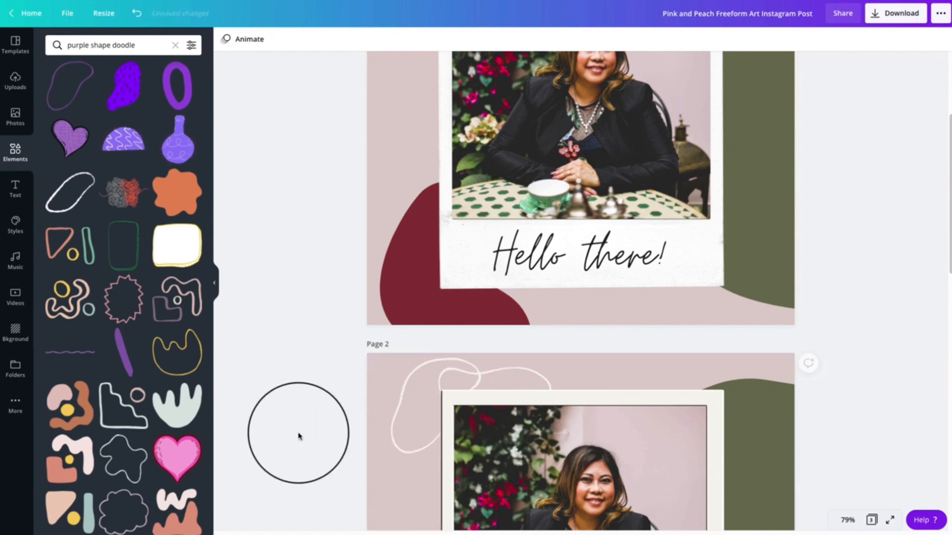
Compare pages 1 and 2, and check the font of the "Hello there!" caption on page 1
scroll(299, 436, "up", 3)
scroll(299, 437, "down", 5)
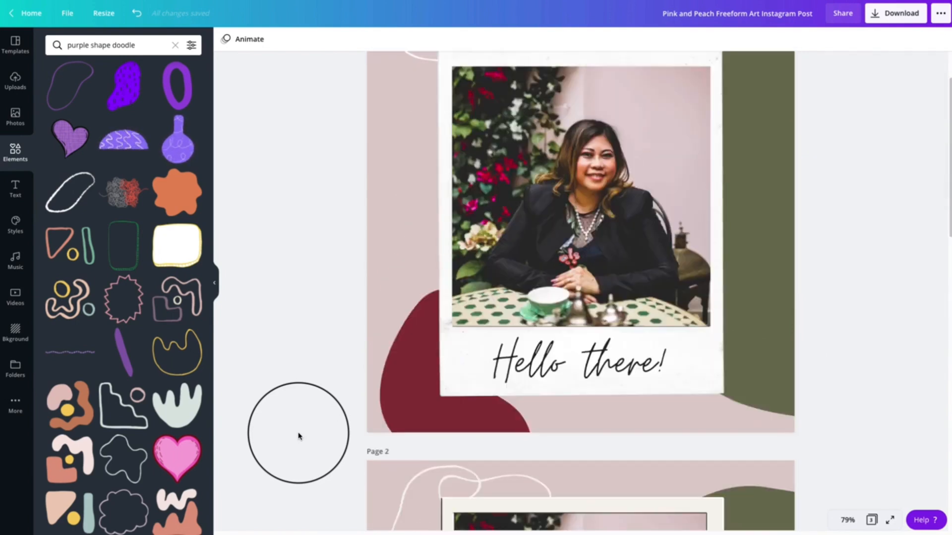
scroll(299, 436, "up", 1)
scroll(299, 436, "down", 5)
scroll(298, 436, "up", 2)
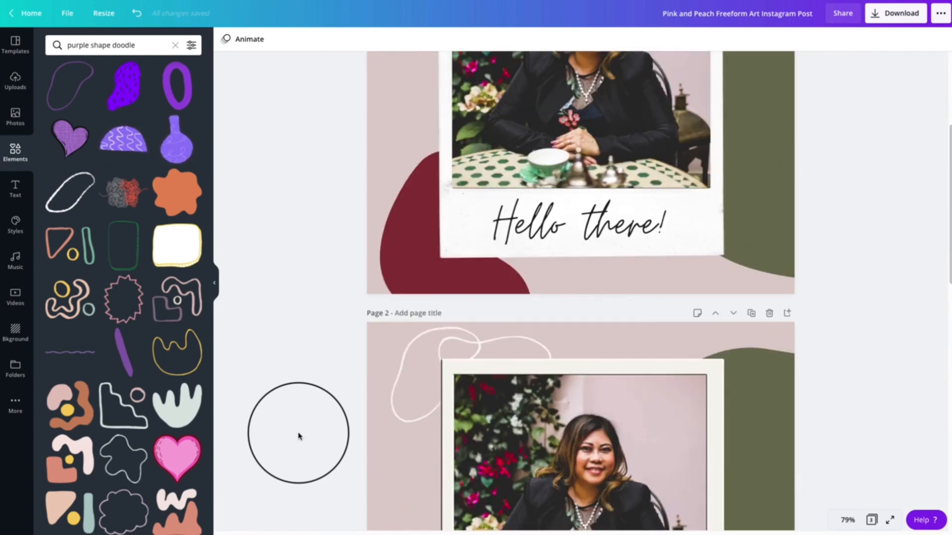
triple_click(559, 230)
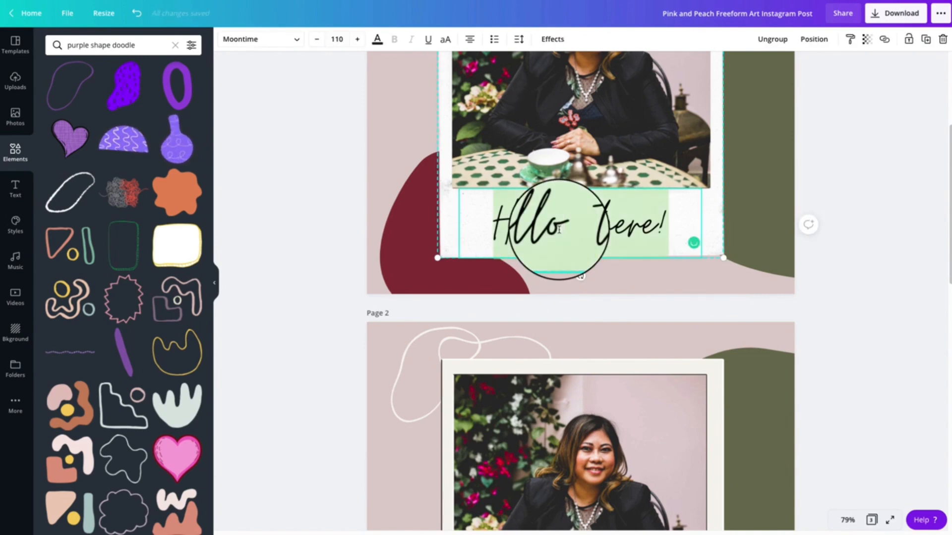
left_click(559, 229)
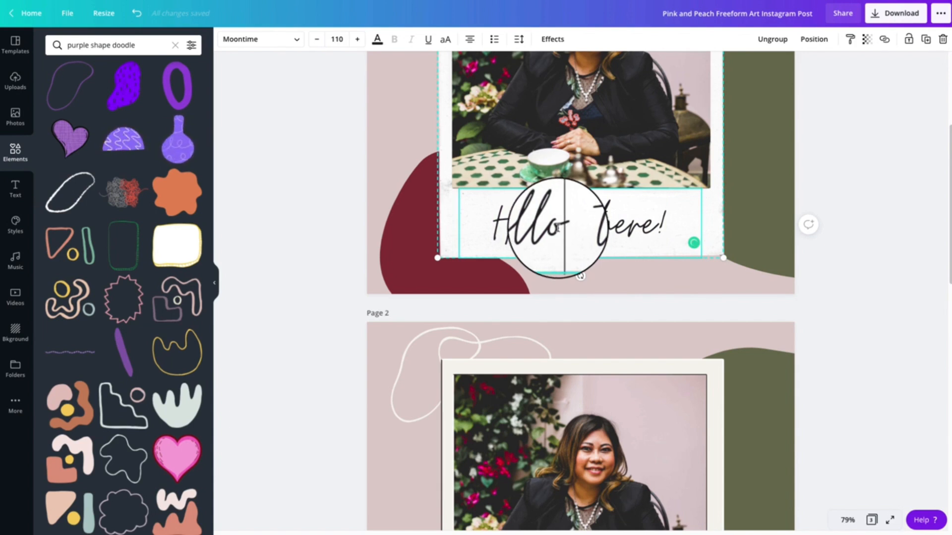
triple_click(558, 228)
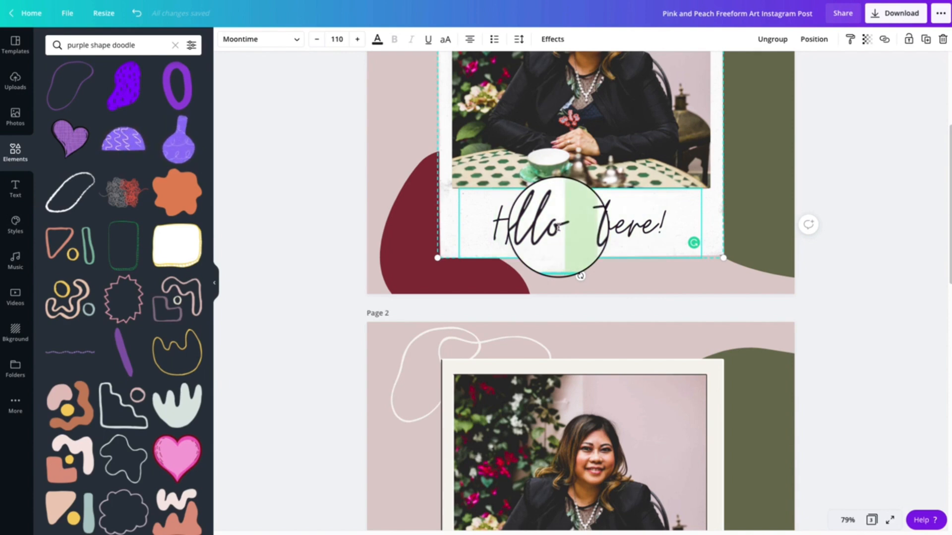
left_click(289, 42)
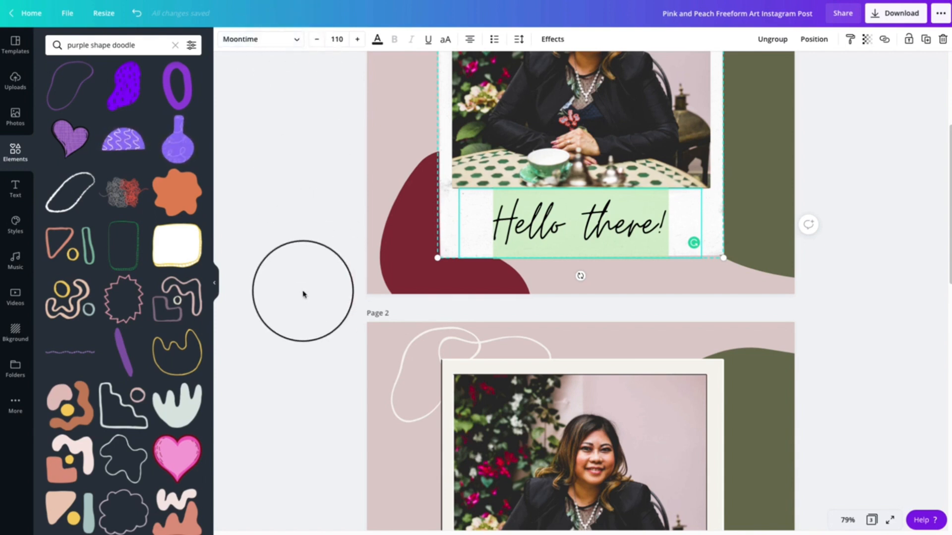
left_click(304, 294)
Add a heading reading "Hello there!" in the blank strip below the photo in page 2's polaroid frame
scroll(297, 318, "down", 5)
left_click(498, 315)
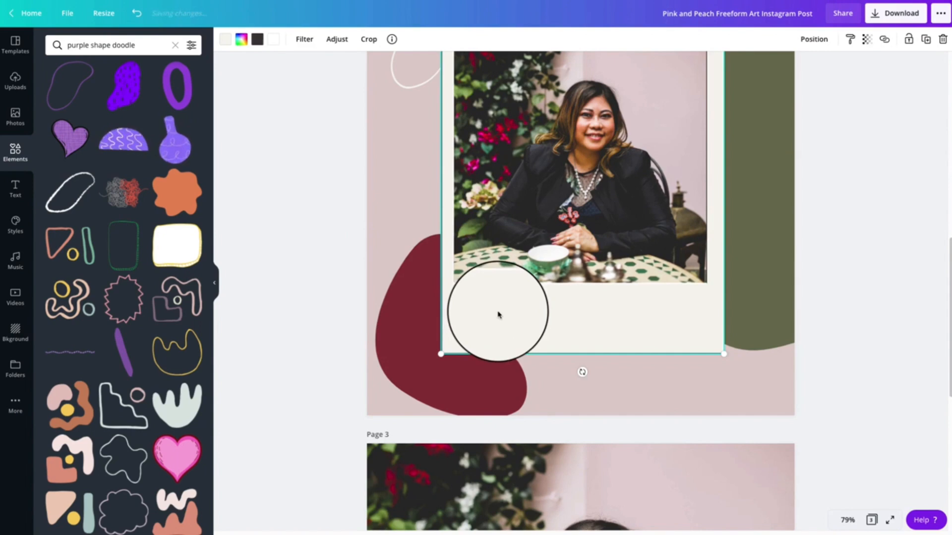
left_click(16, 190)
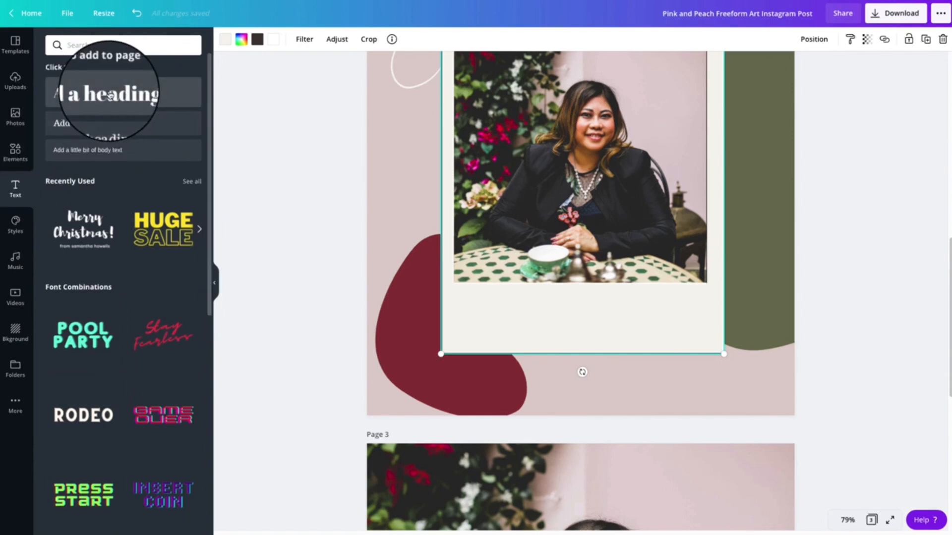
left_click(100, 93)
left_click(606, 382)
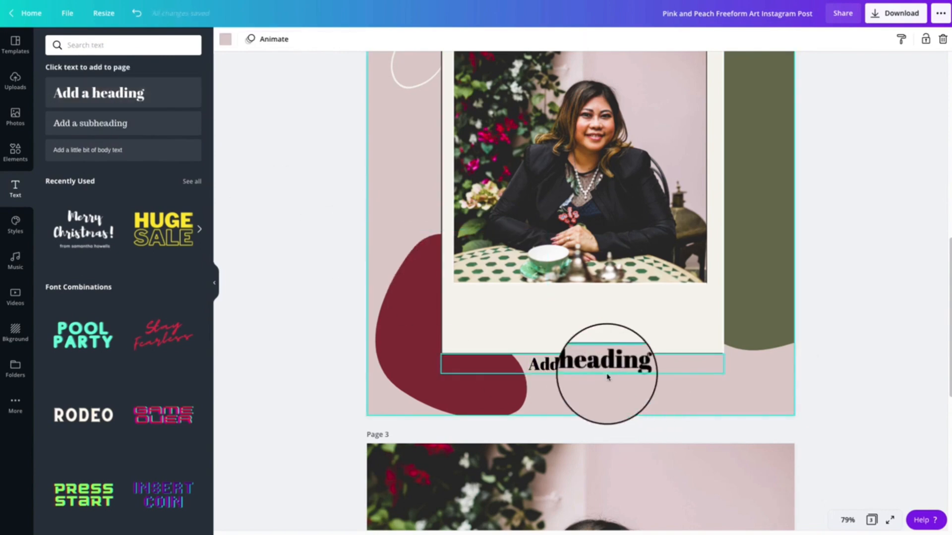
left_click_drag(609, 369, 602, 322)
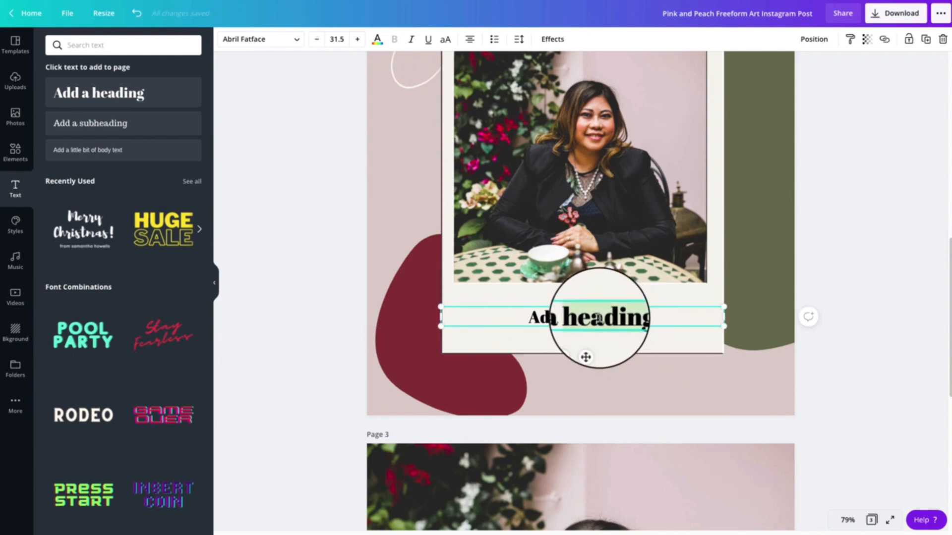
type("Hello there!")
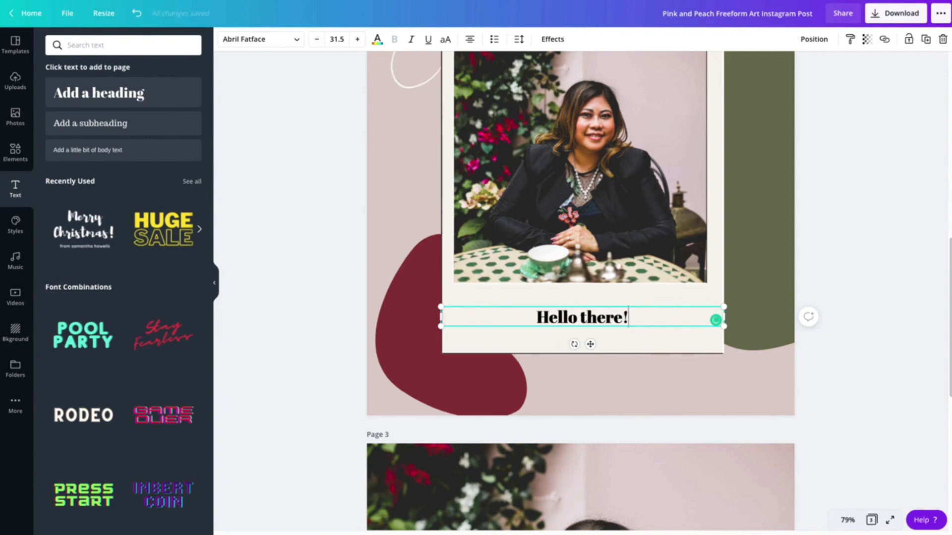
Change the font of the "Hello there!" caption on page 2 to Moontime
scroll(609, 293, "up", 4)
scroll(609, 293, "down", 4)
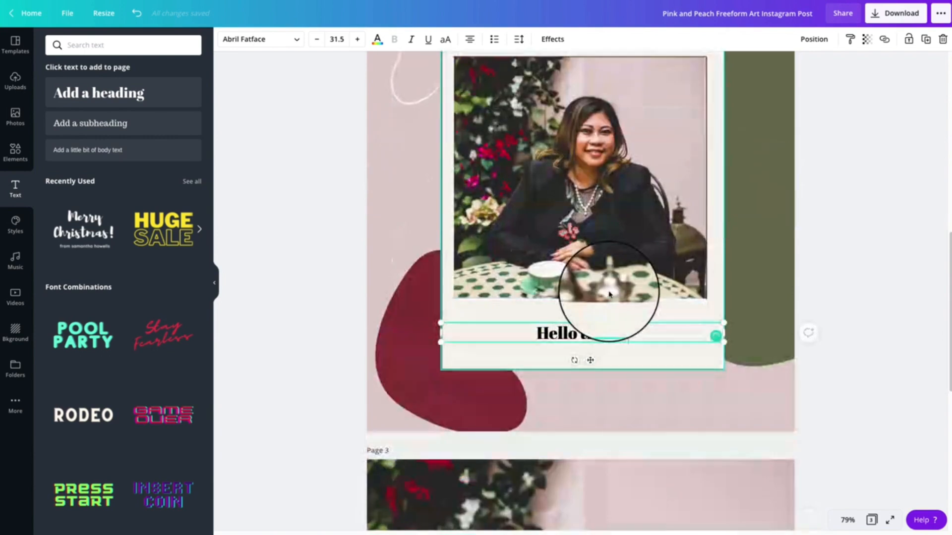
left_click(571, 325)
type("re!")
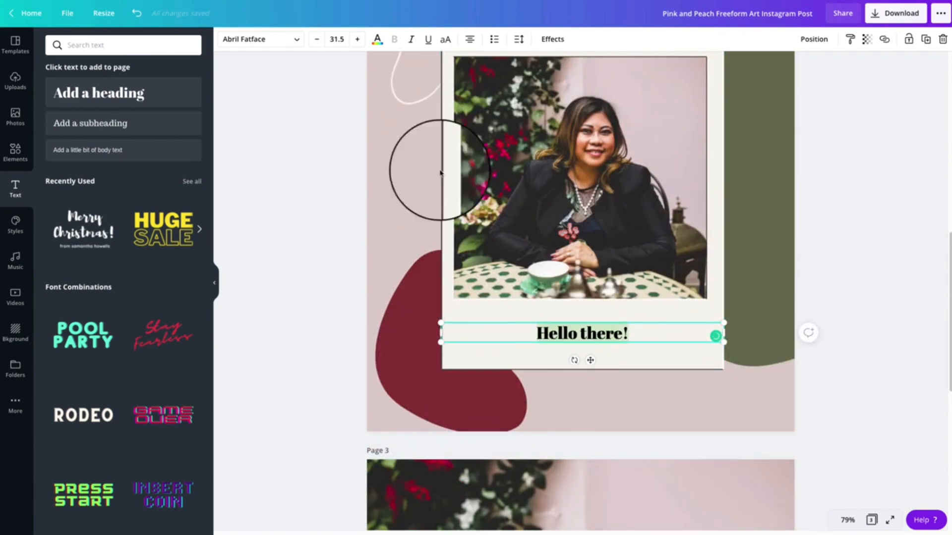
left_click(265, 39)
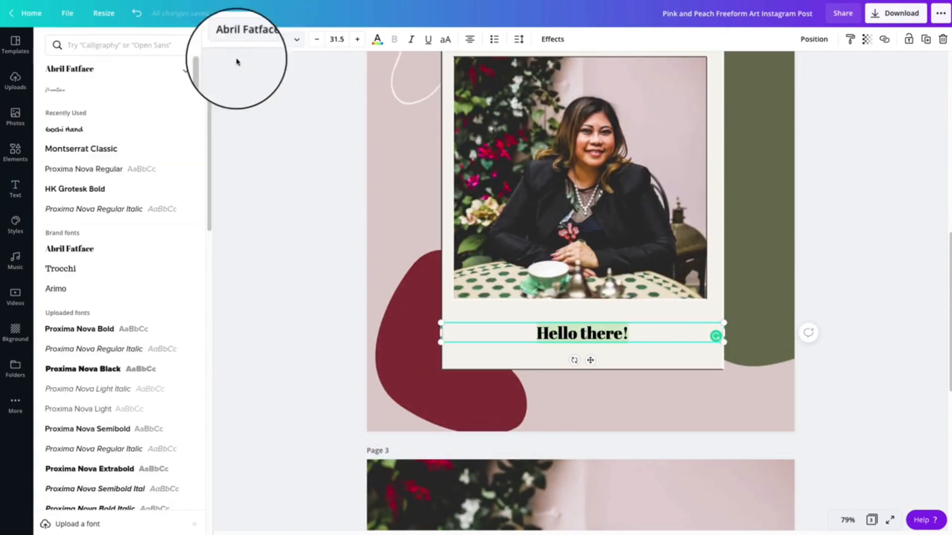
left_click(124, 45)
type("moon")
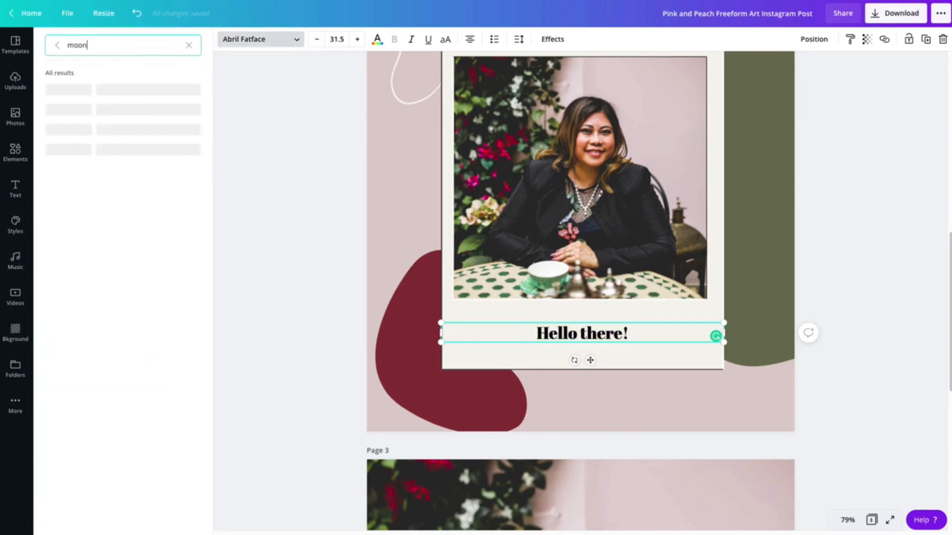
type("ti")
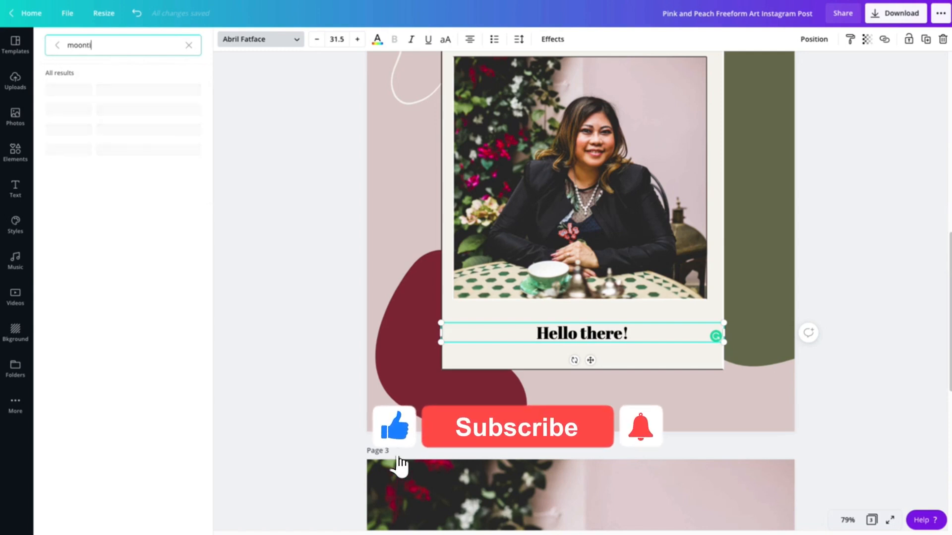
type("me")
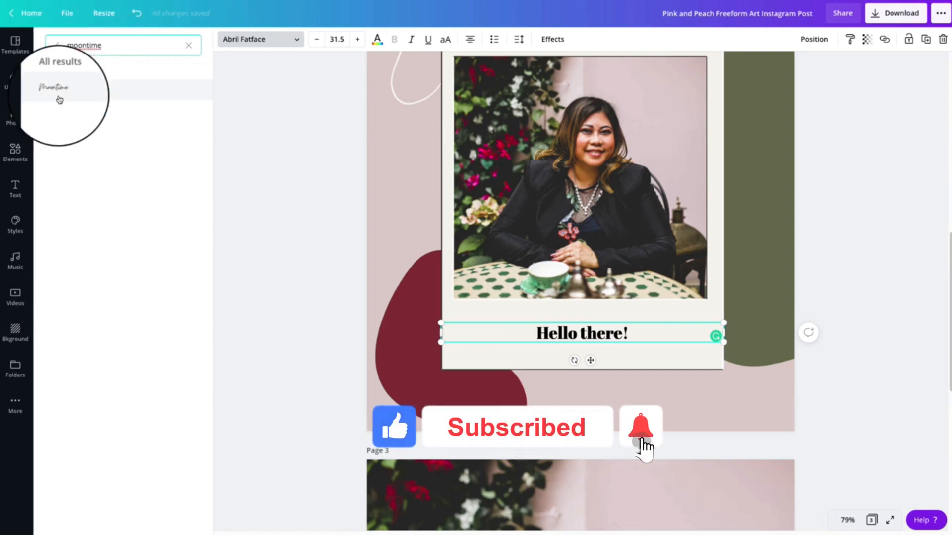
left_click(55, 91)
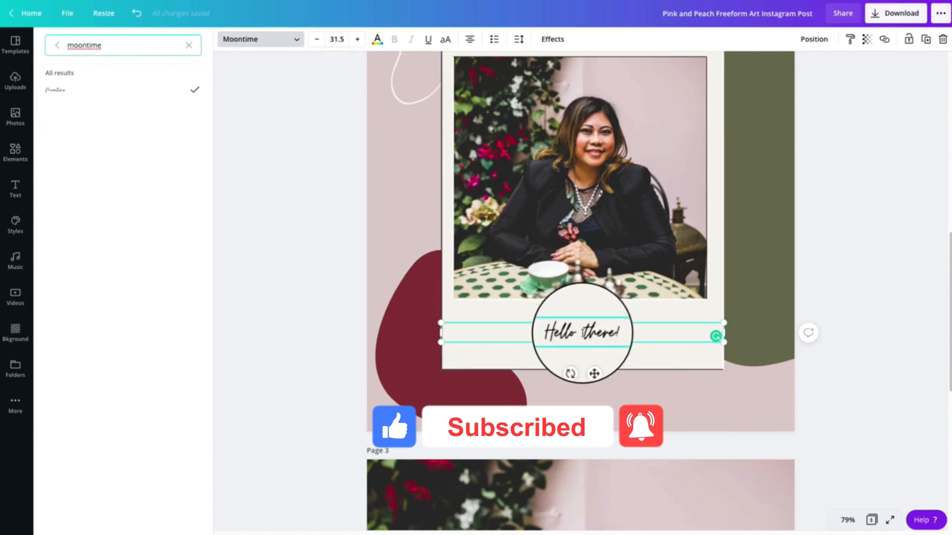
scroll(583, 333, "up", 3)
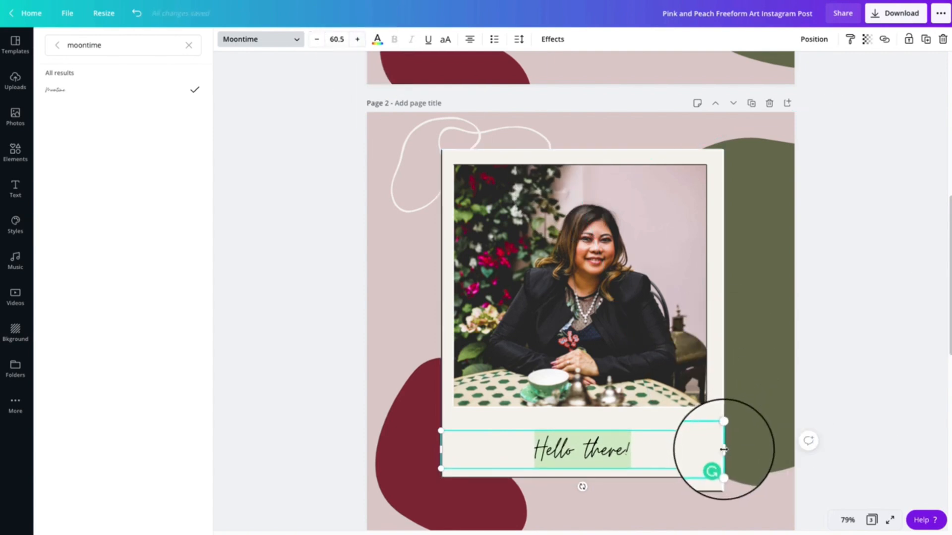
Enlarge page 2's "Hello there!" caption to size 96.2 and stretch its text box across the polaroid frame's full width
left_click_drag(723, 449, 693, 395)
left_click(523, 440)
left_click(523, 440)
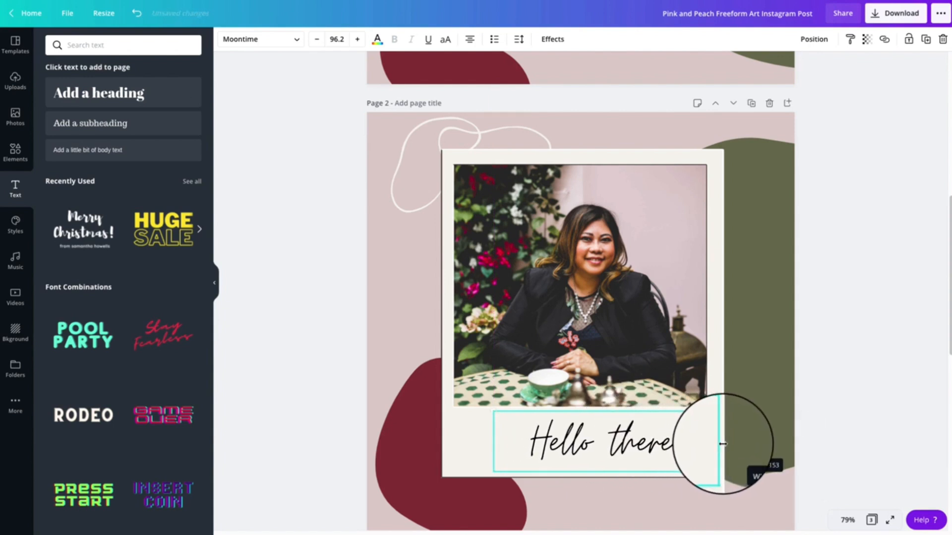
left_click_drag(725, 444, 724, 444)
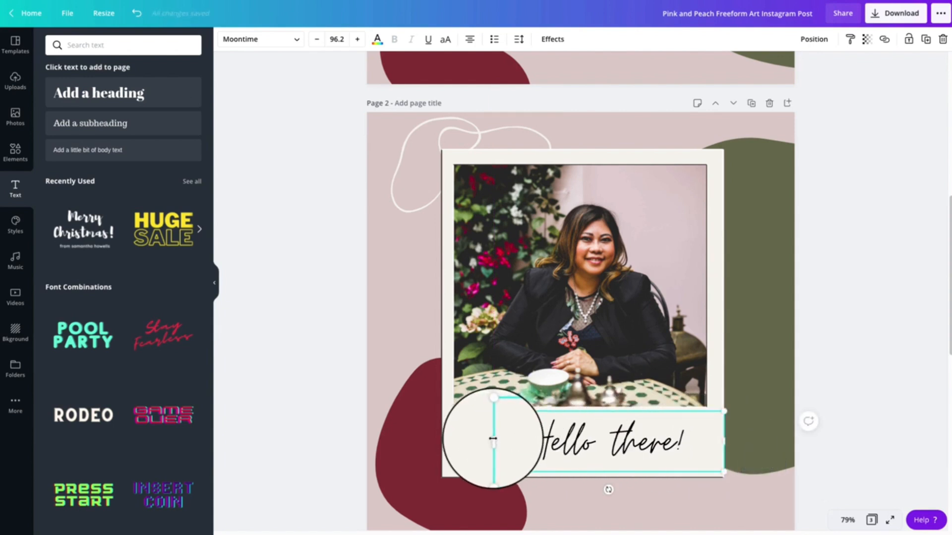
left_click_drag(492, 439, 440, 442)
mouse_move(672, 445)
left_mouse_down()
mouse_move(721, 449)
mouse_move(686, 448)
left_mouse_up()
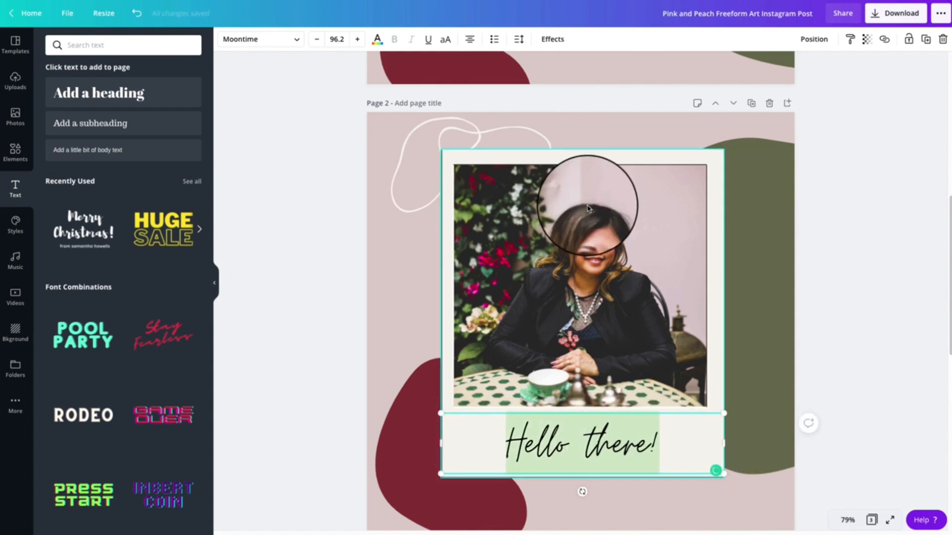
Cycle the caption's text alignment through the available options and return it to centred
left_click(469, 39)
left_click(470, 39)
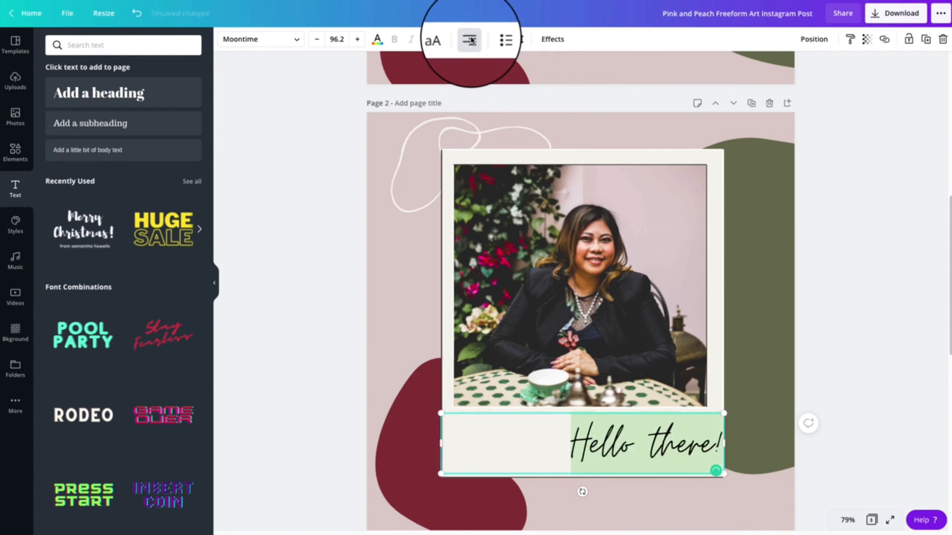
left_click(470, 39)
left_click(688, 438)
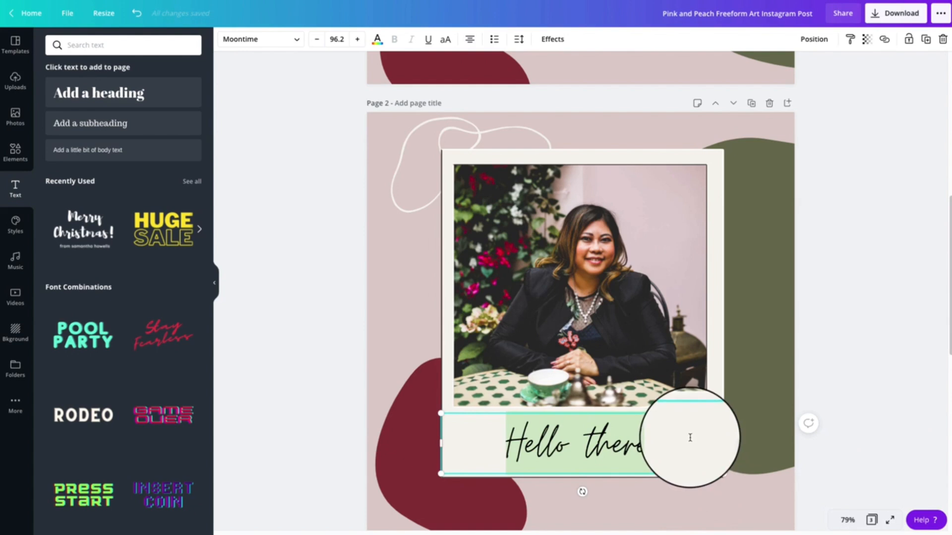
Narrow the caption's text box to fit the words and centre it horizontally in the strip below the photo
left_click_drag(723, 441, 671, 438)
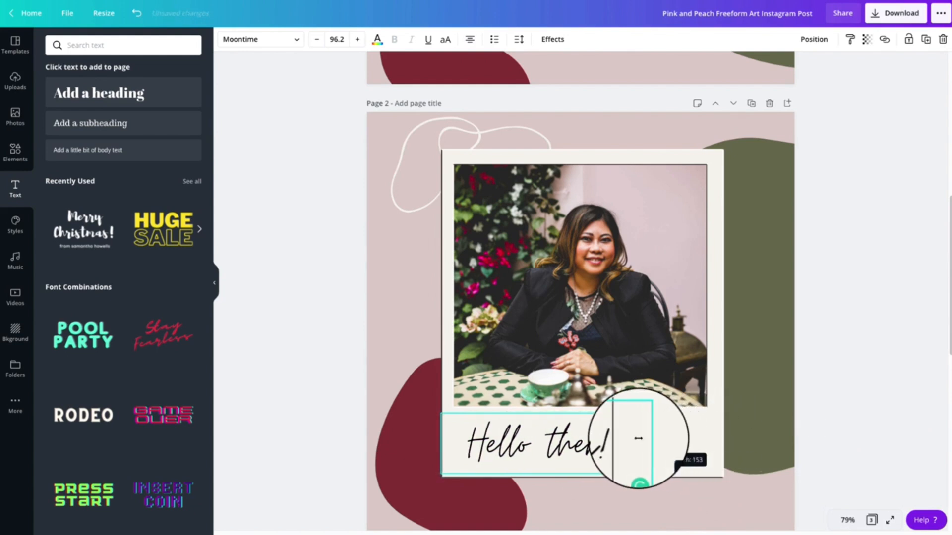
left_click(664, 441)
left_click(555, 443)
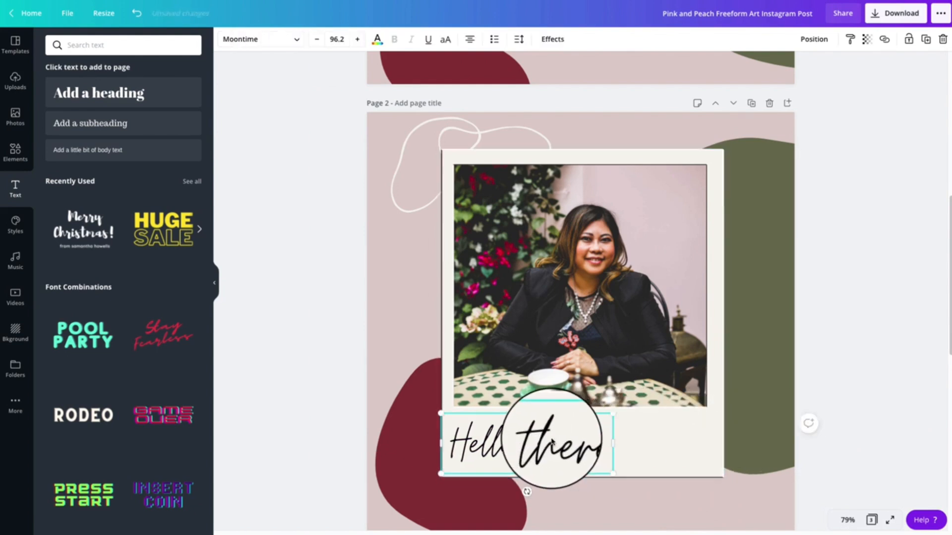
left_click_drag(544, 434, 571, 437)
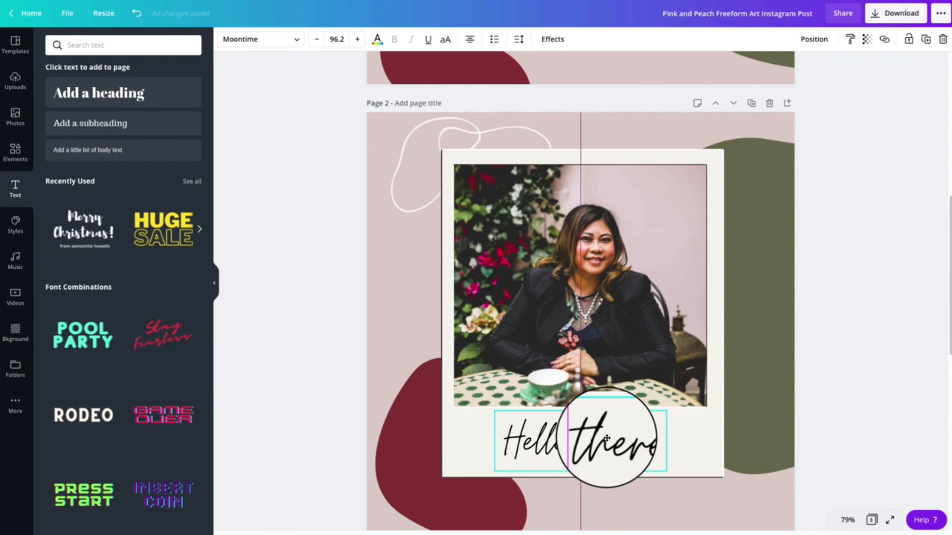
left_click_drag(606, 438, 606, 440)
Compare the recreated polaroid and caption on page 2 with the original on page 1
left_click(472, 437)
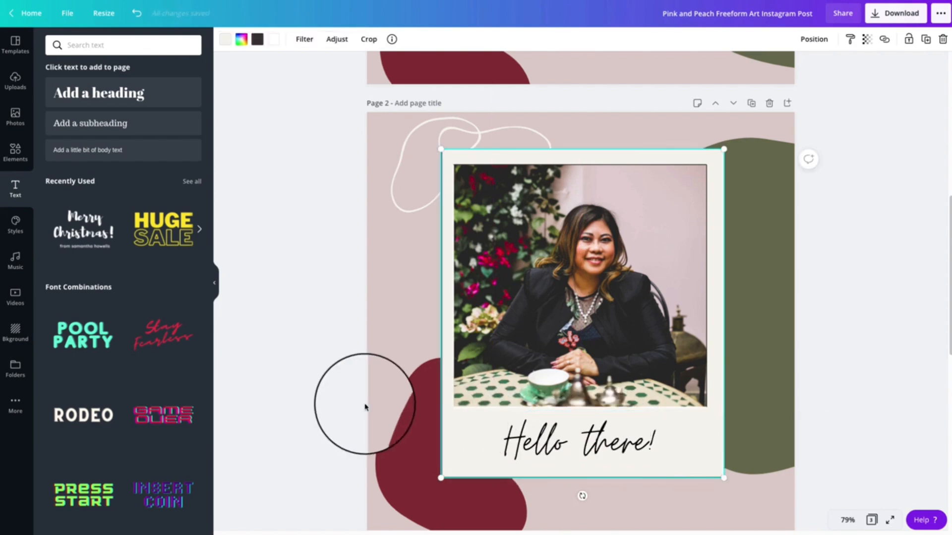
scroll(273, 390, "up", 8)
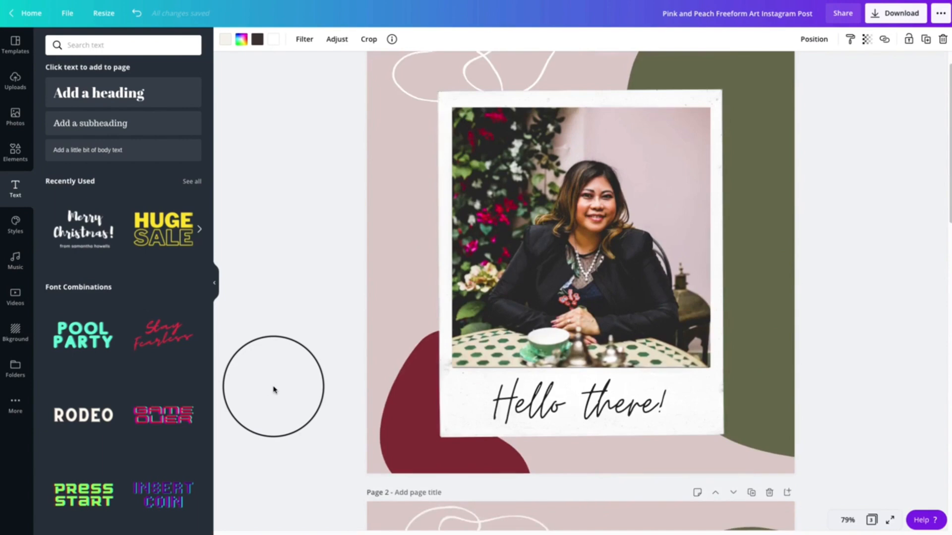
scroll(274, 390, "down", 10)
scroll(274, 390, "up", 5)
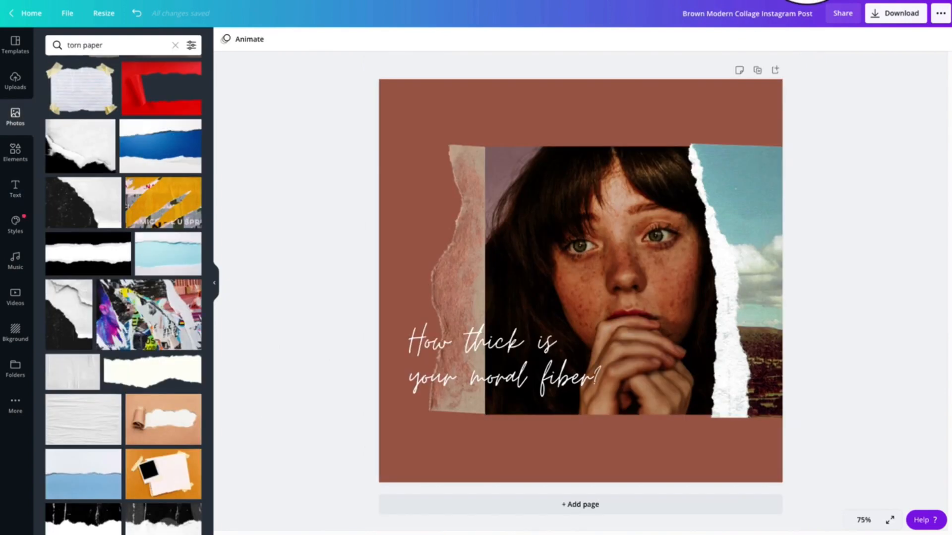
Switch to the Brown Modern Collage Instagram Post design and select its portrait, ripped paper strip and torn-edge landscape in turn
left_click(608, 110)
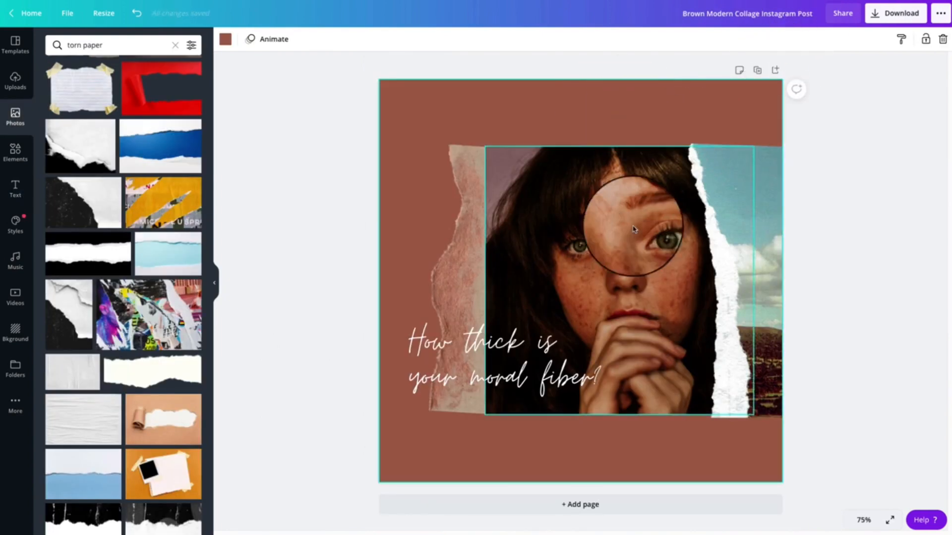
left_click(585, 275)
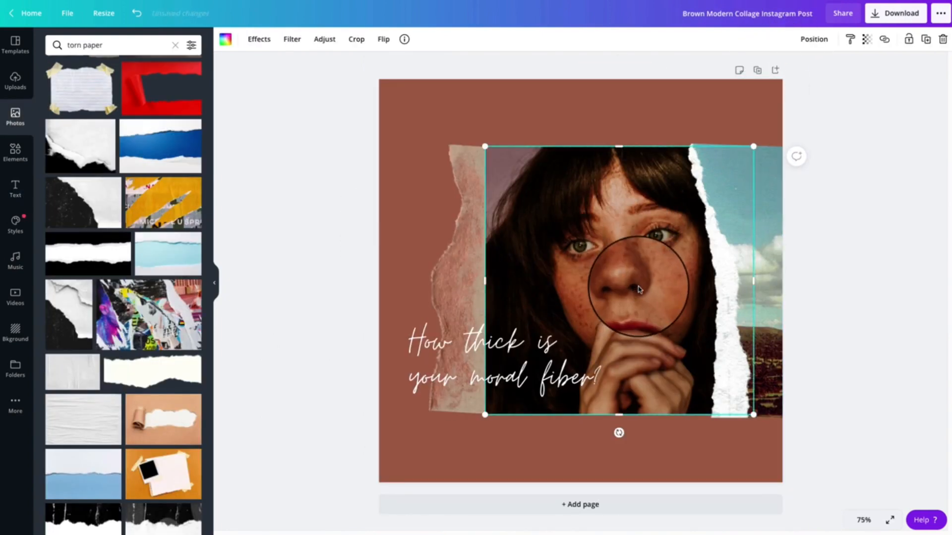
left_click(466, 279)
left_click(602, 276)
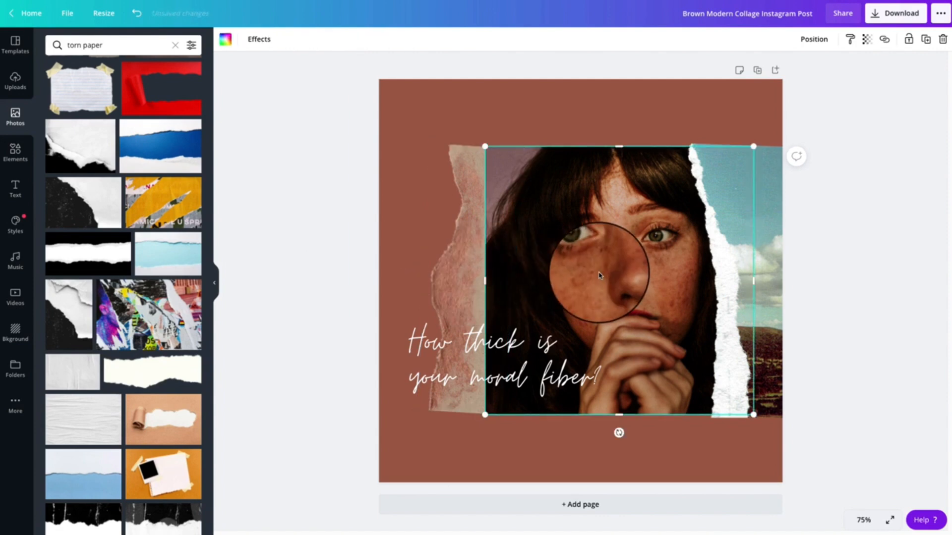
left_click(762, 261)
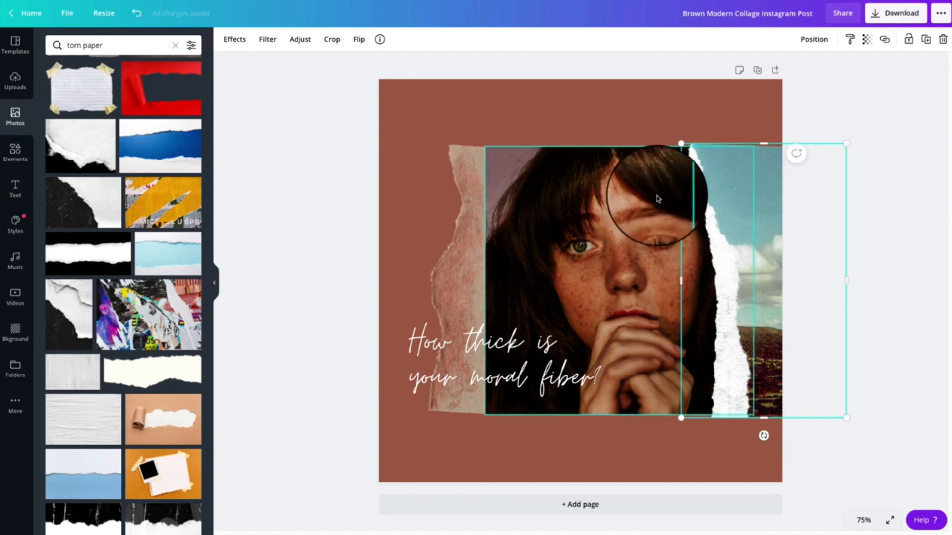
View the info details of the torn-edge landscape image and of the brown ripped paper strip
left_click(578, 63)
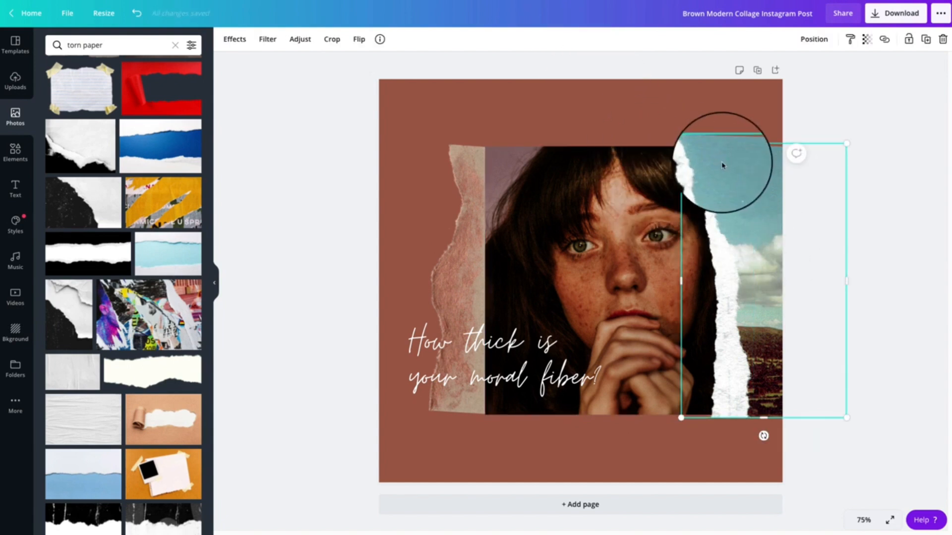
left_click(379, 40)
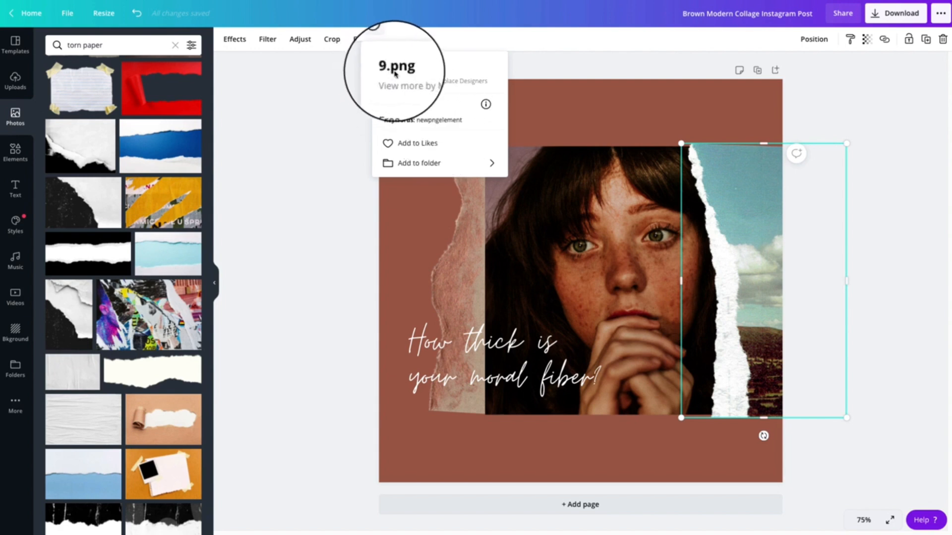
left_click(466, 310)
left_click(379, 40)
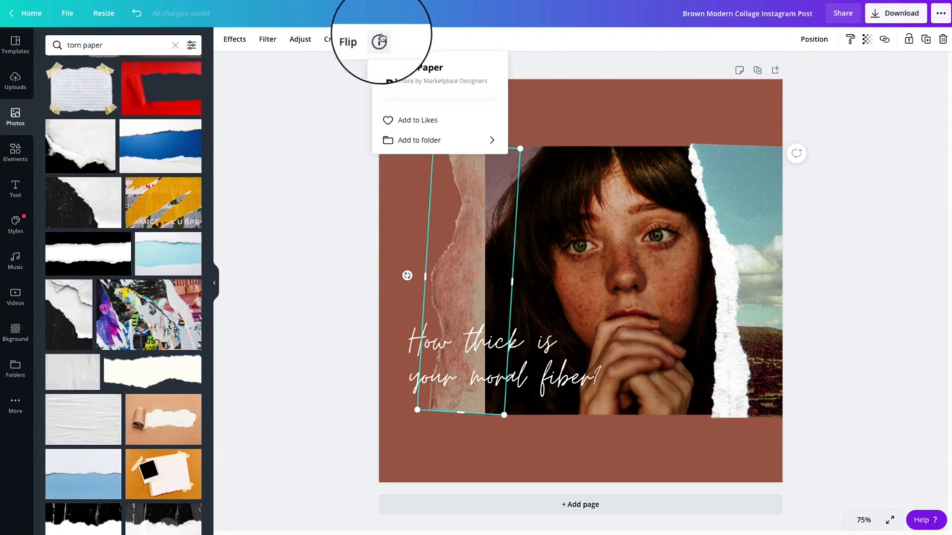
left_click(691, 124)
Search the photos for "ripped paper" and add the pink crumpled paper with a torn edge to the page
double_click(127, 46)
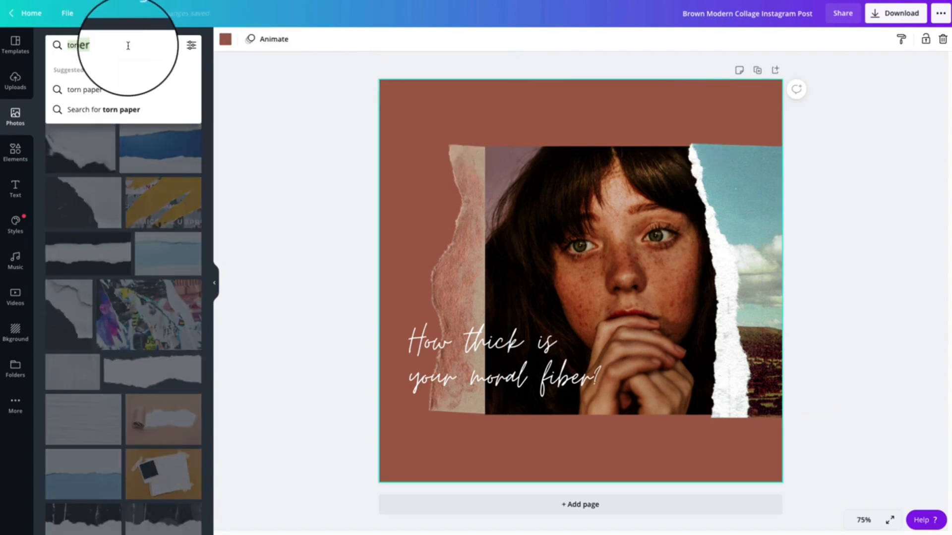
type("ripped p")
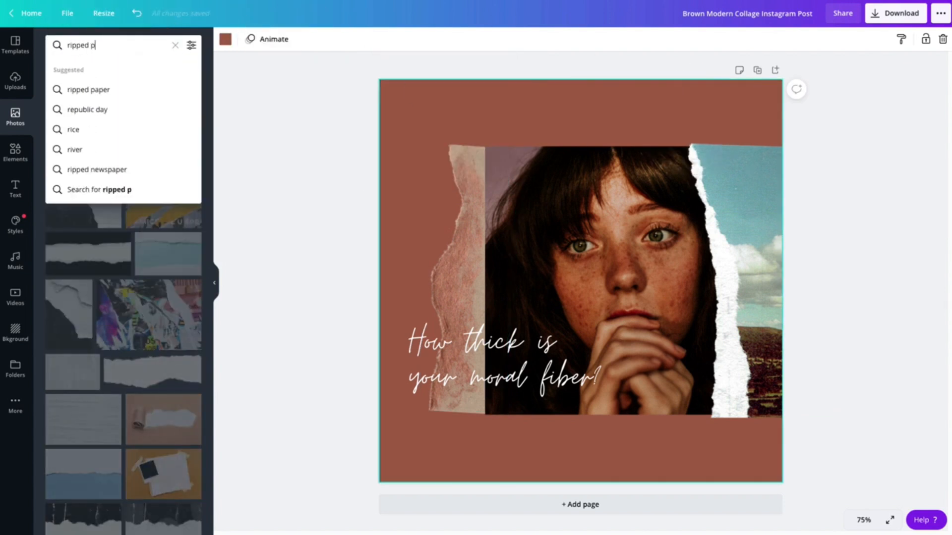
type("aper")
key("Return")
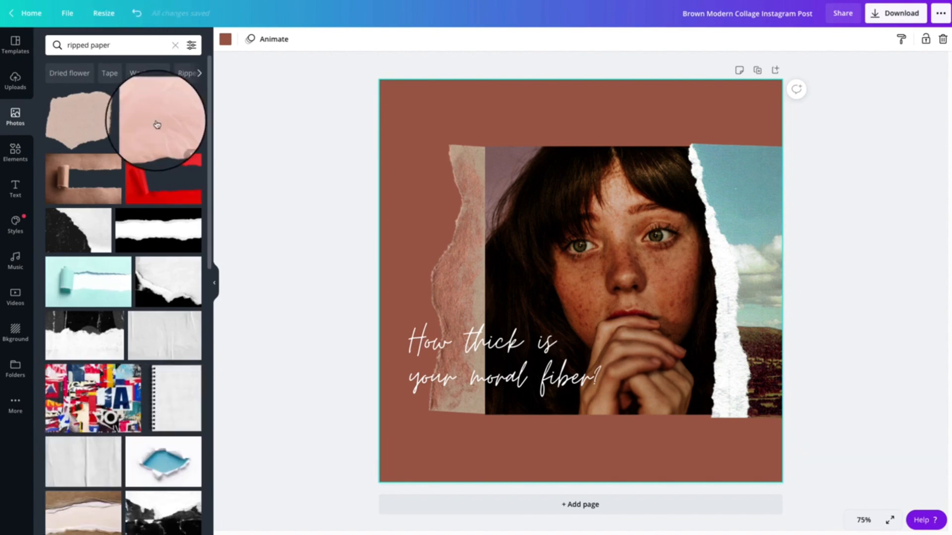
scroll(161, 254, "down", 5)
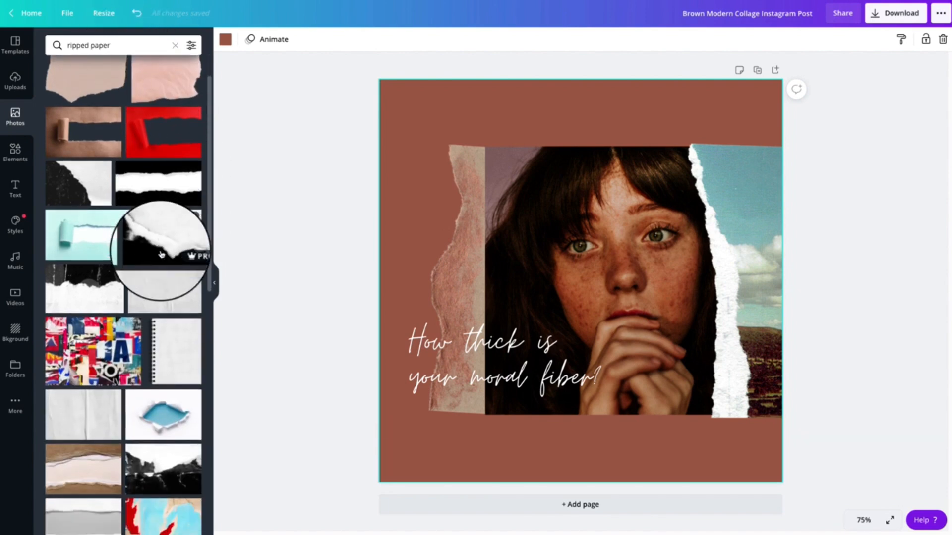
scroll(161, 254, "down", 10)
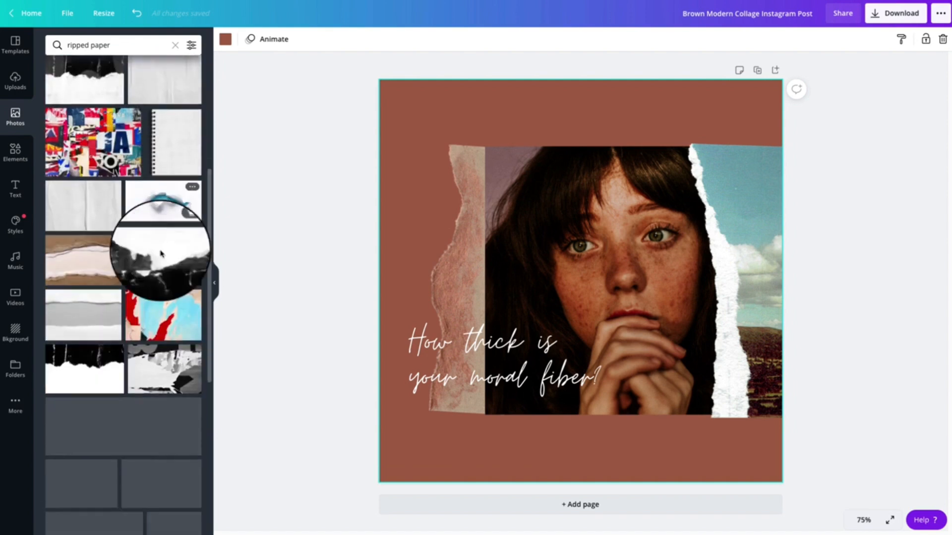
scroll(161, 255, "up", 15)
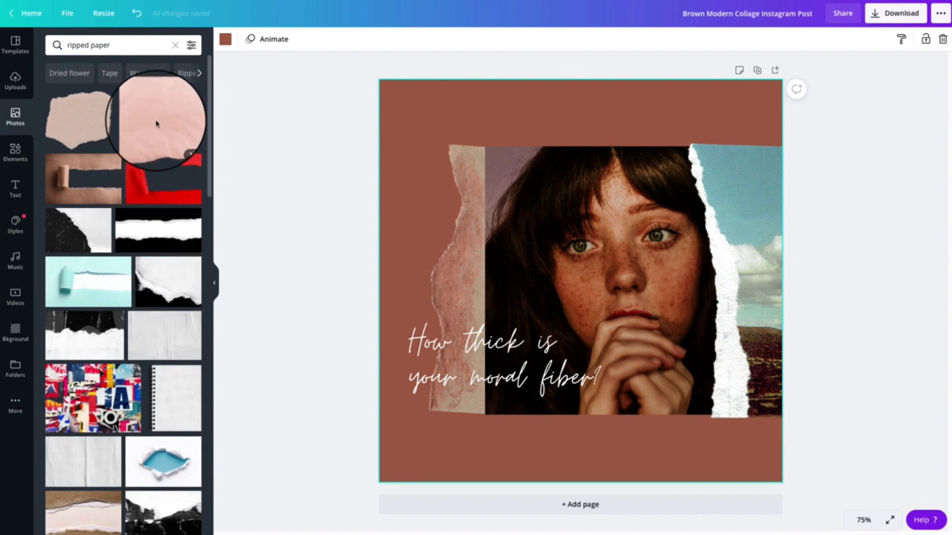
left_click(174, 125)
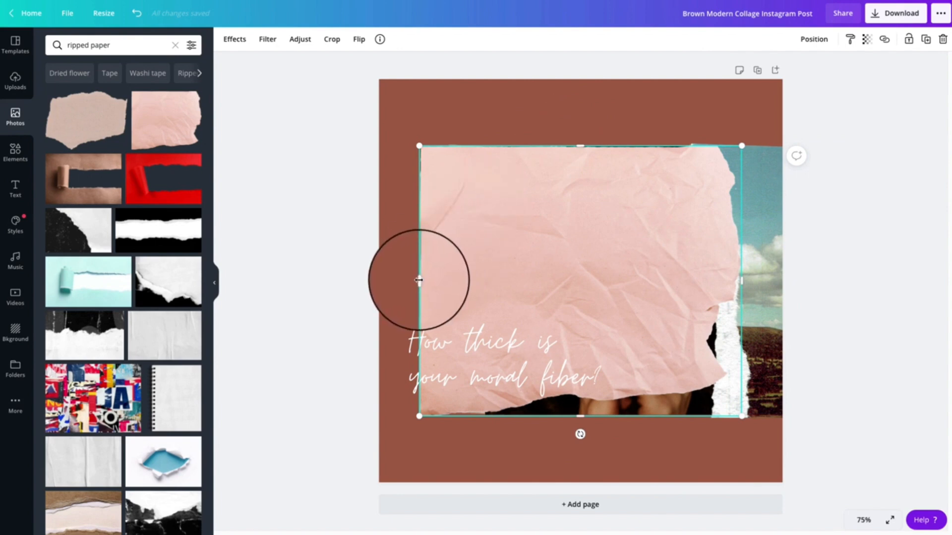
Crop away the pink paper's straight-edged side, place it over the collage's brown paper strip and enlarge it slightly
left_click_drag(419, 280, 574, 297)
left_click_drag(638, 278, 465, 262)
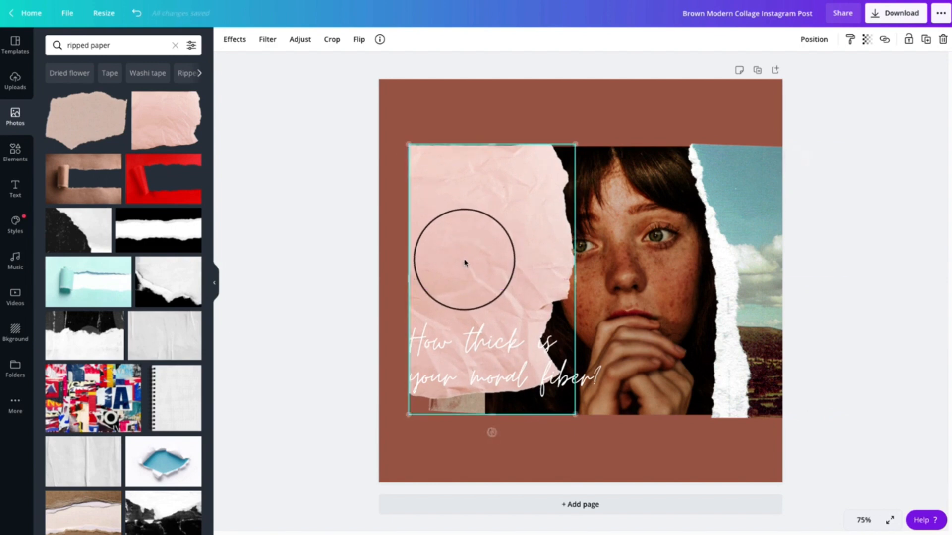
left_click_drag(575, 414, 590, 427)
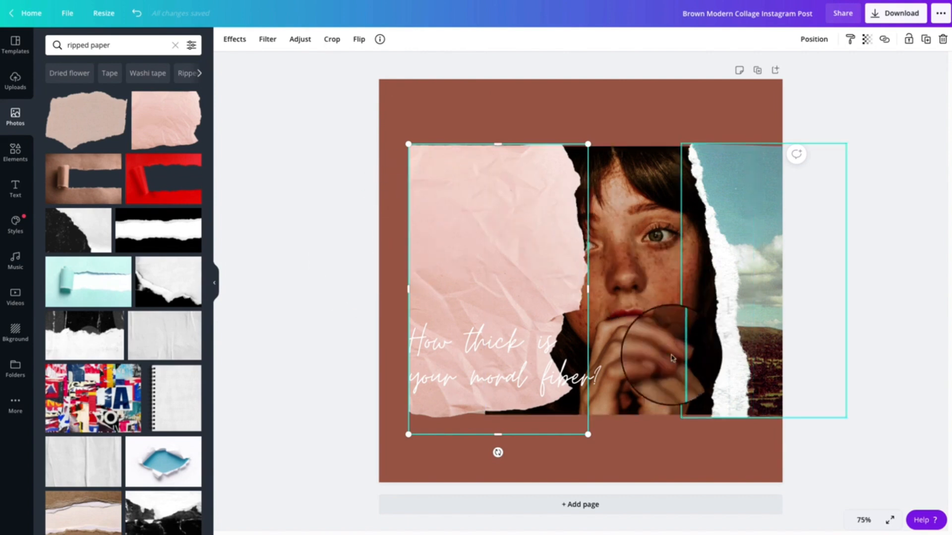
Flip the pink paper horizontally so its torn edge faces away from the portrait
left_click(652, 436)
left_click(485, 230)
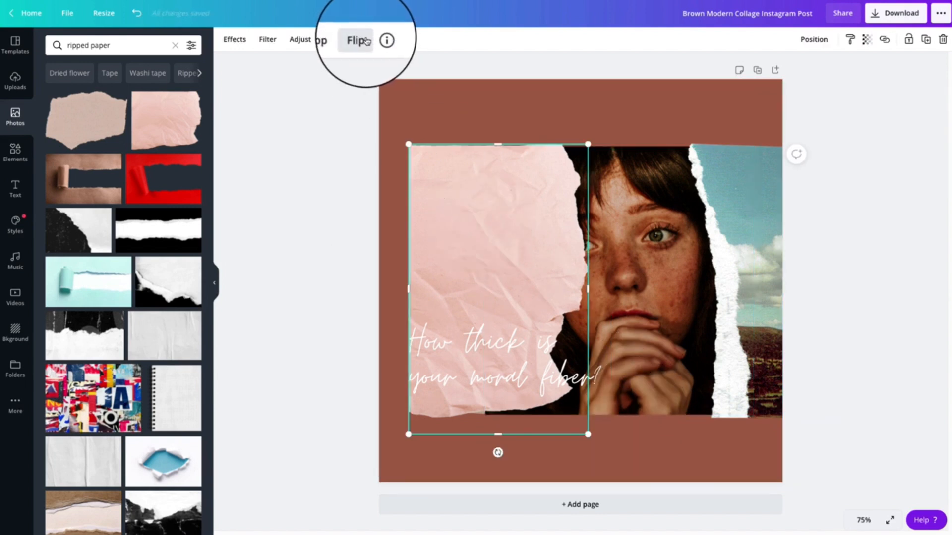
left_click(365, 41)
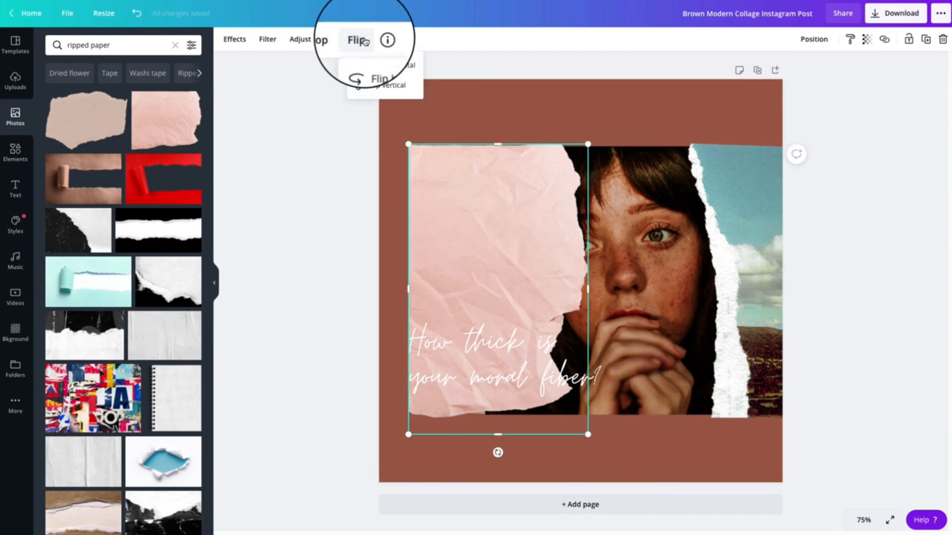
left_click(390, 68)
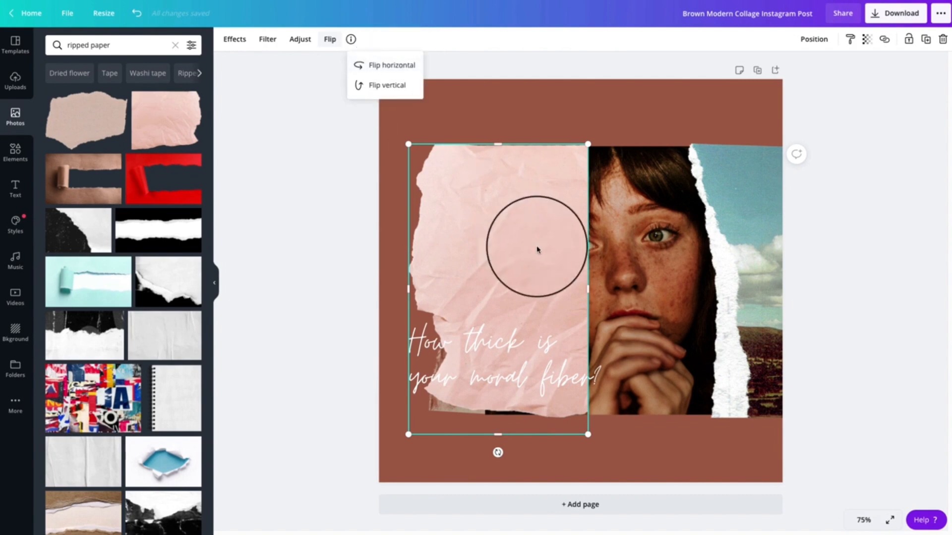
Try to move the flipped pink paper over the portrait, undo that, and send the paper to the back
left_click_drag(508, 251, 581, 262)
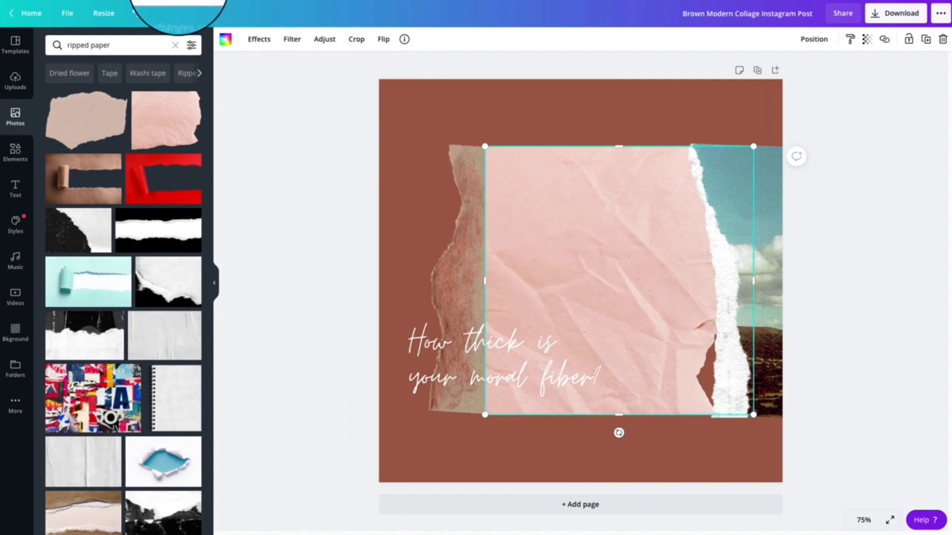
left_click(134, 15)
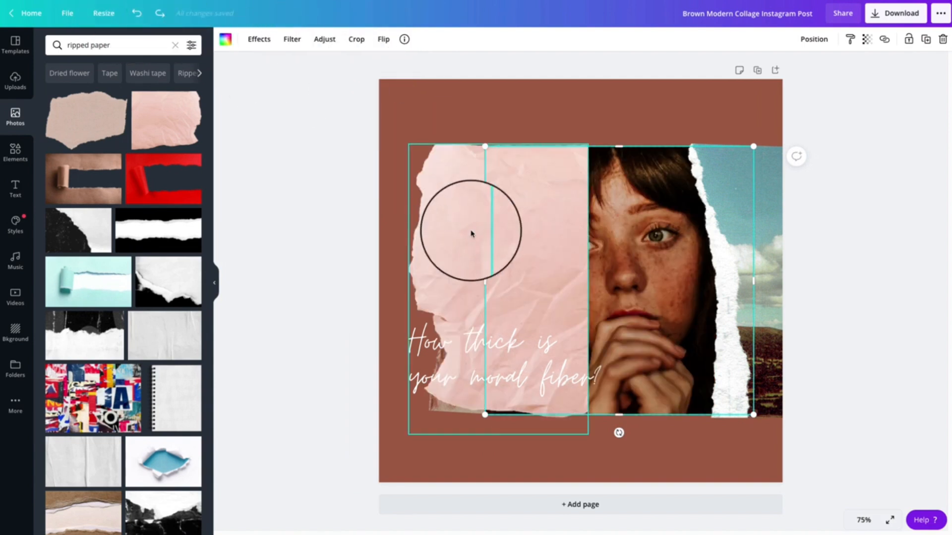
left_click(464, 246)
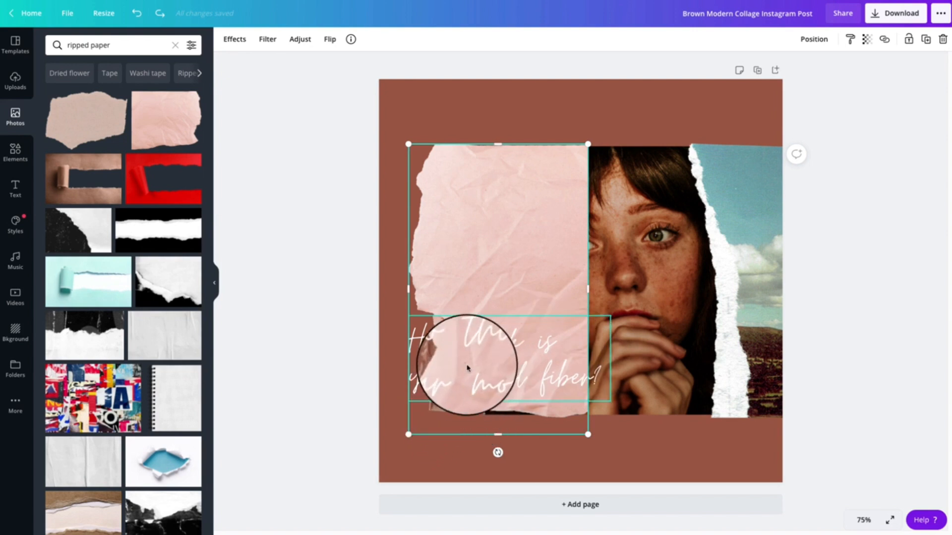
right_click(478, 243)
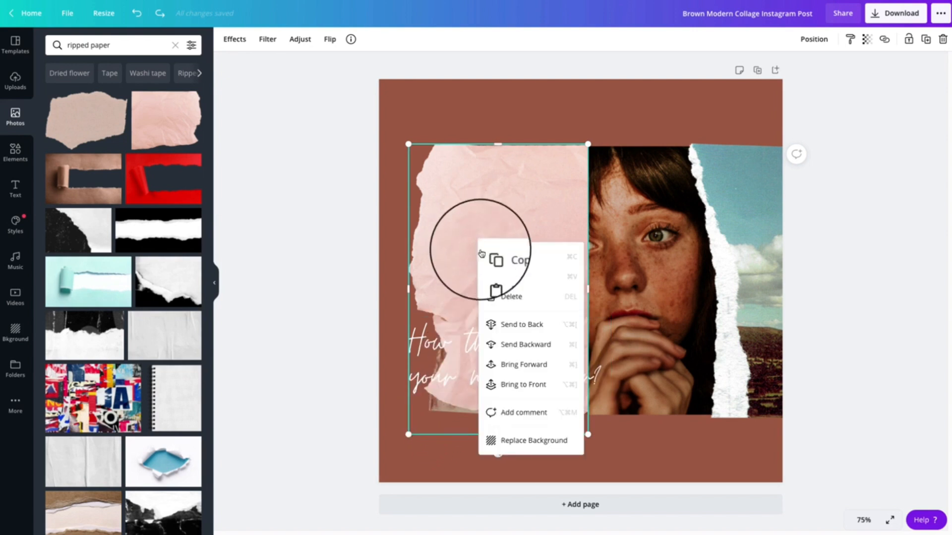
left_click(512, 325)
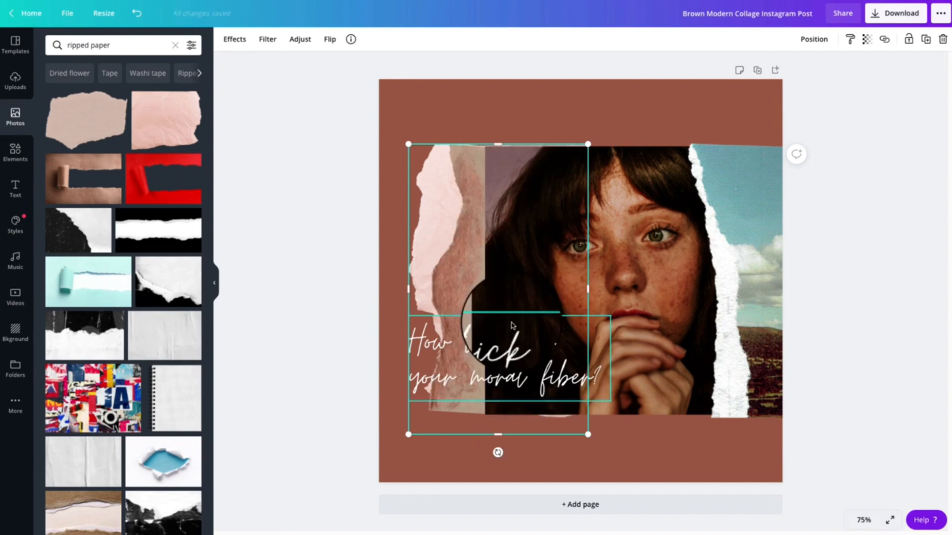
Delete the original brown paper strip beside the portrait and shift the pink ripped paper slightly outward
left_click(612, 458)
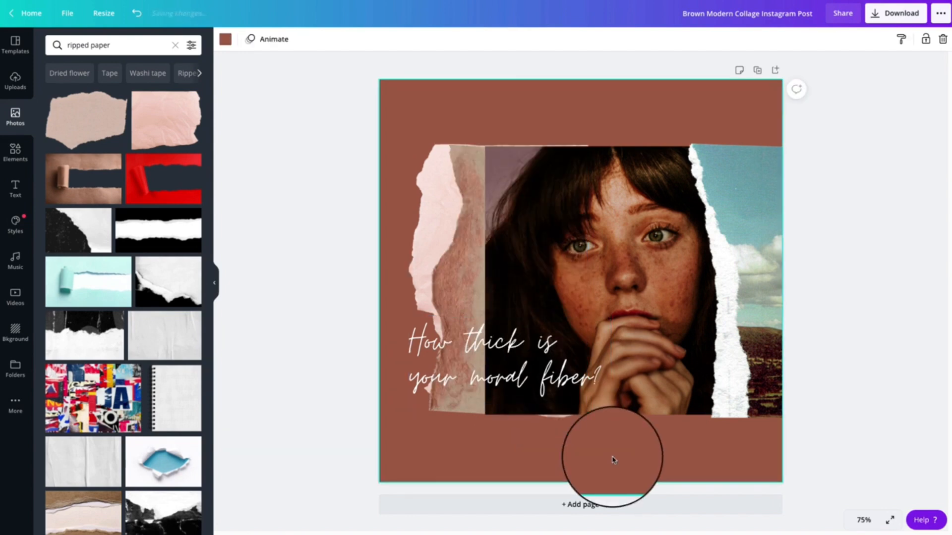
left_click(438, 276)
key("Delete")
left_click(552, 445)
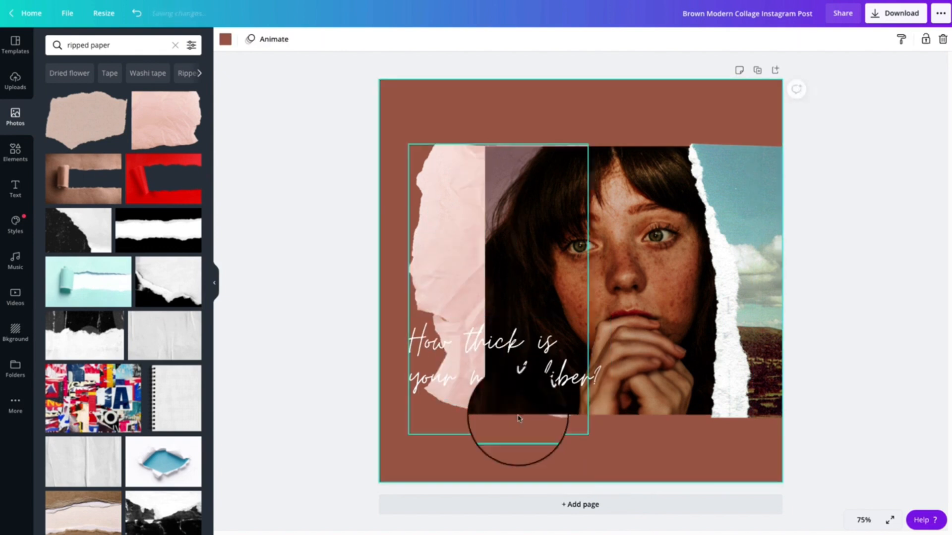
left_click_drag(463, 261, 456, 262)
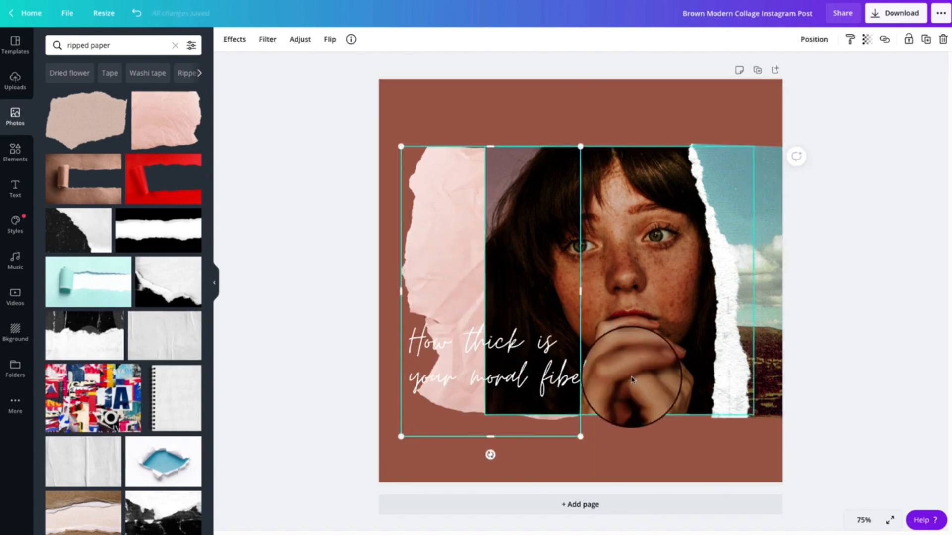
left_click(665, 434)
Find the long tan cardboard strip with torn edges in the ripped paper photos and add it to the page
left_click(759, 280)
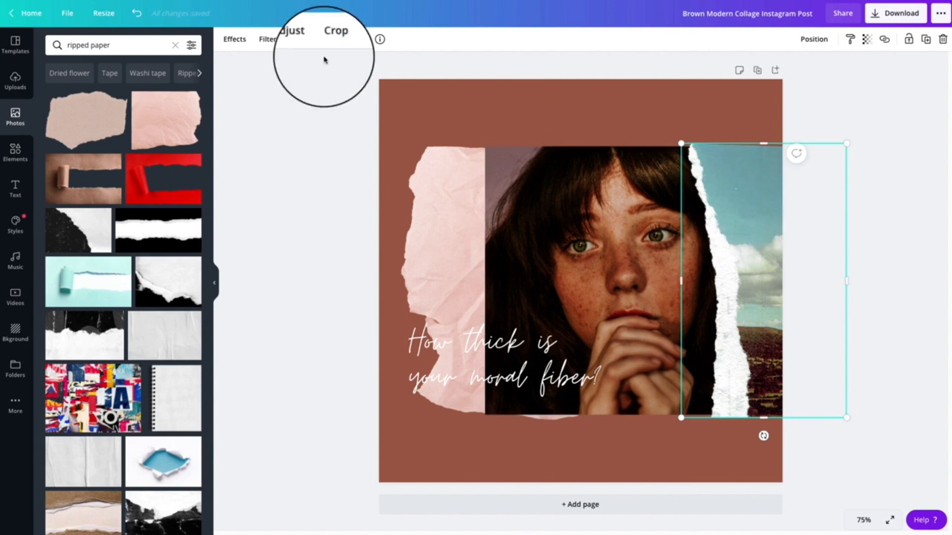
scroll(139, 228, "down", 10)
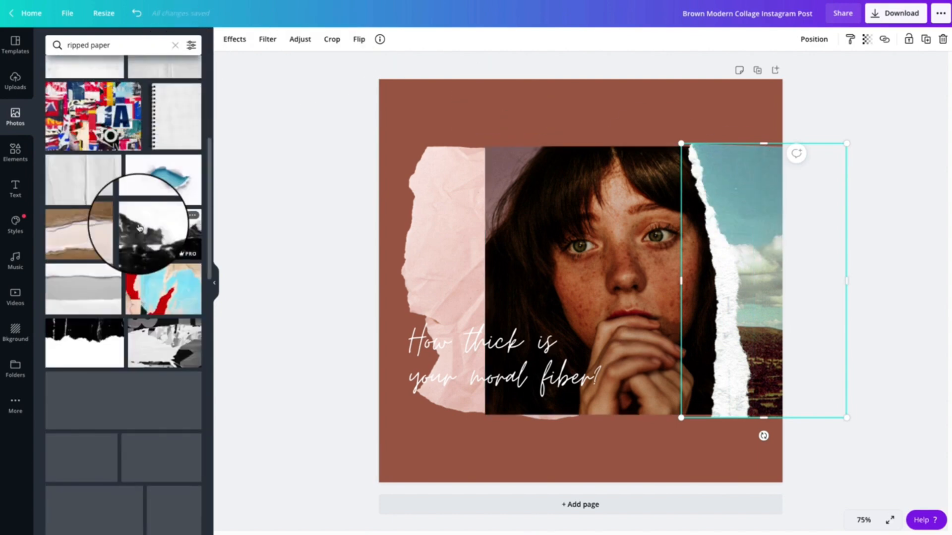
scroll(140, 228, "down", 10)
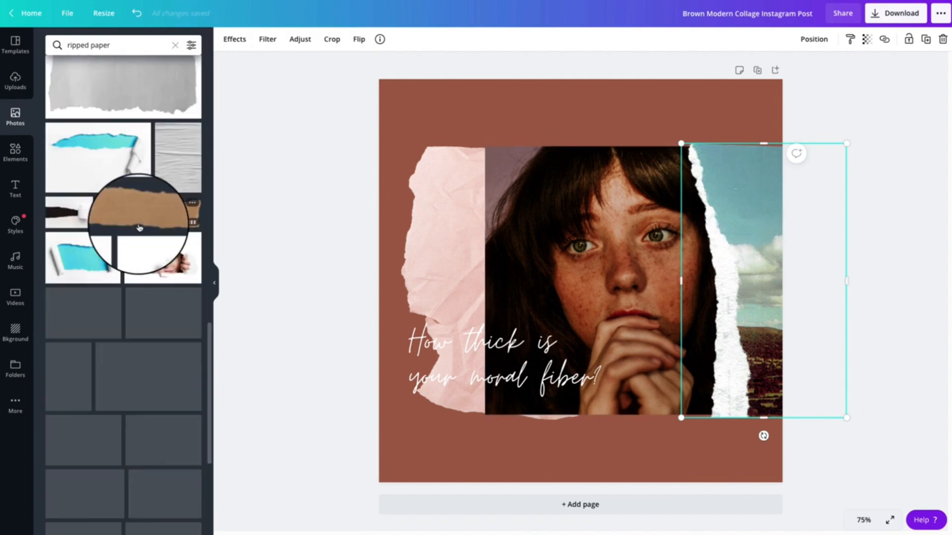
scroll(139, 228, "down", 8)
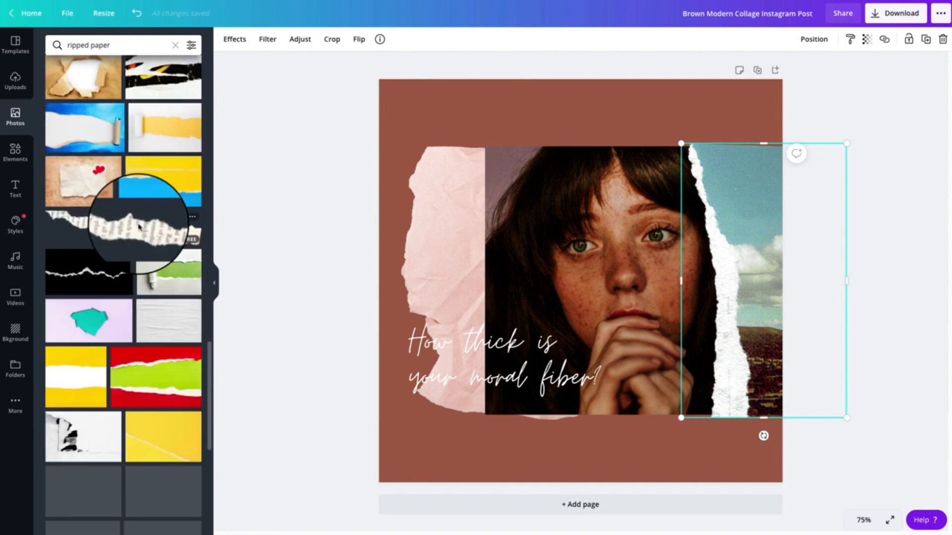
left_click(119, 381)
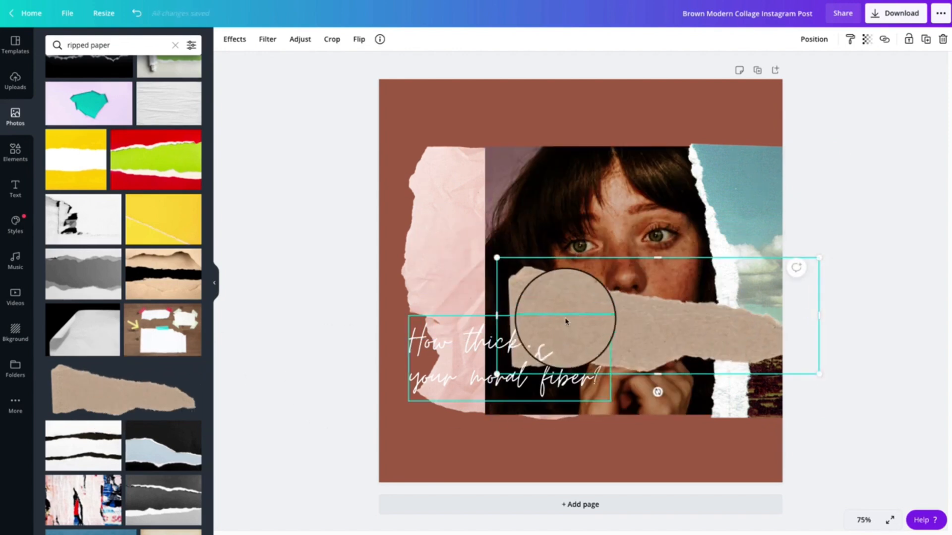
Replace the torn landscape photo with the tan cardboard strip, rotated upright along the portrait's right side
left_click_drag(660, 391, 787, 282)
key("Delete")
left_click_drag(692, 361, 803, 323)
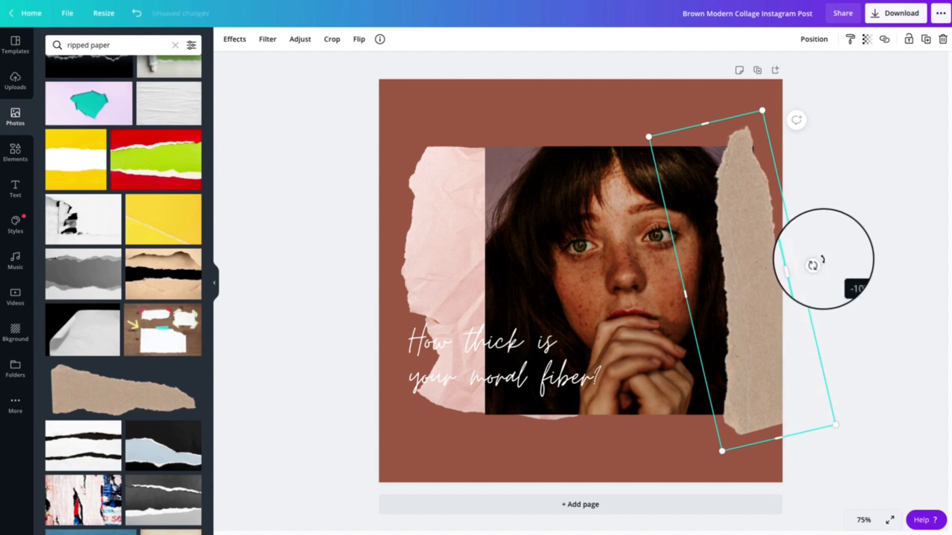
Enlarge the tan cardboard strip and adjust its position until its torn edge overlaps the portrait's right side
mouse_move(759, 295)
left_mouse_down()
mouse_move(750, 287)
mouse_move(762, 305)
left_mouse_up()
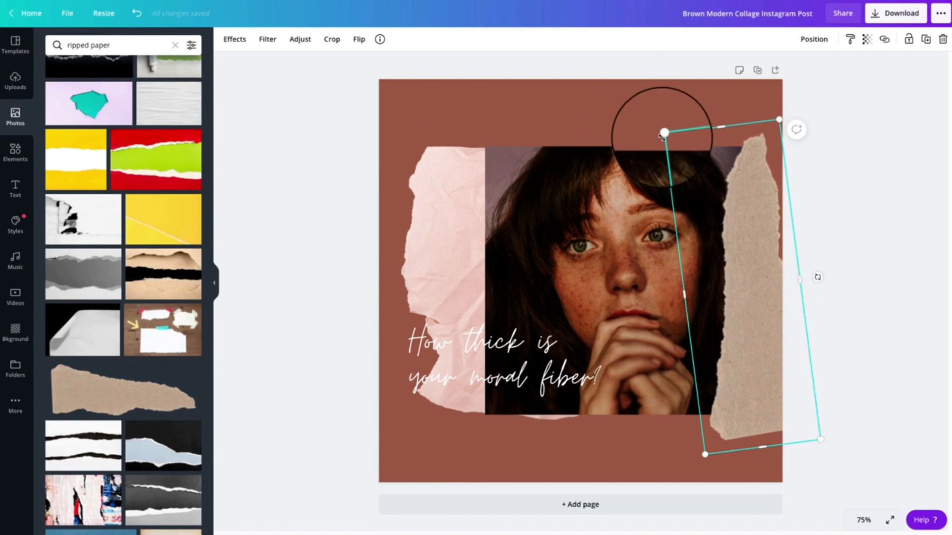
left_click_drag(652, 125, 626, 111)
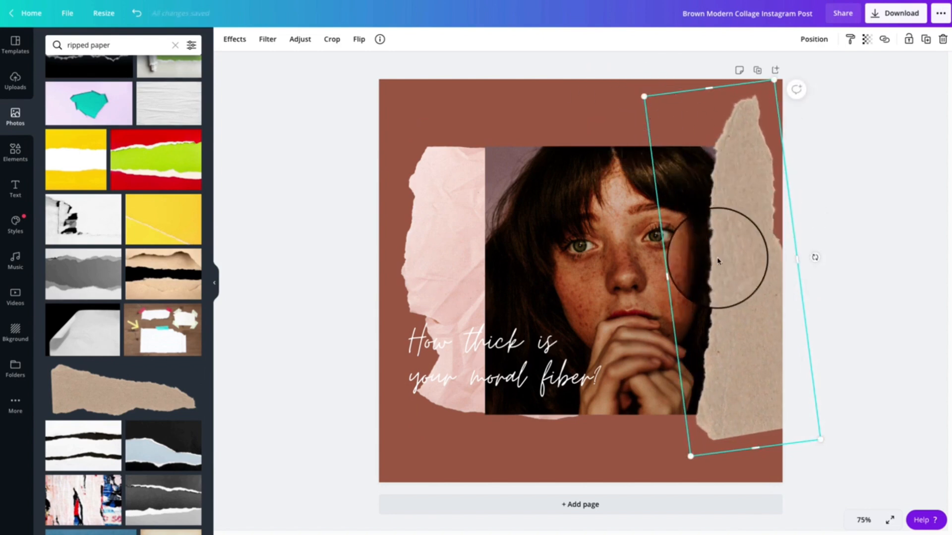
left_click_drag(715, 261, 759, 257)
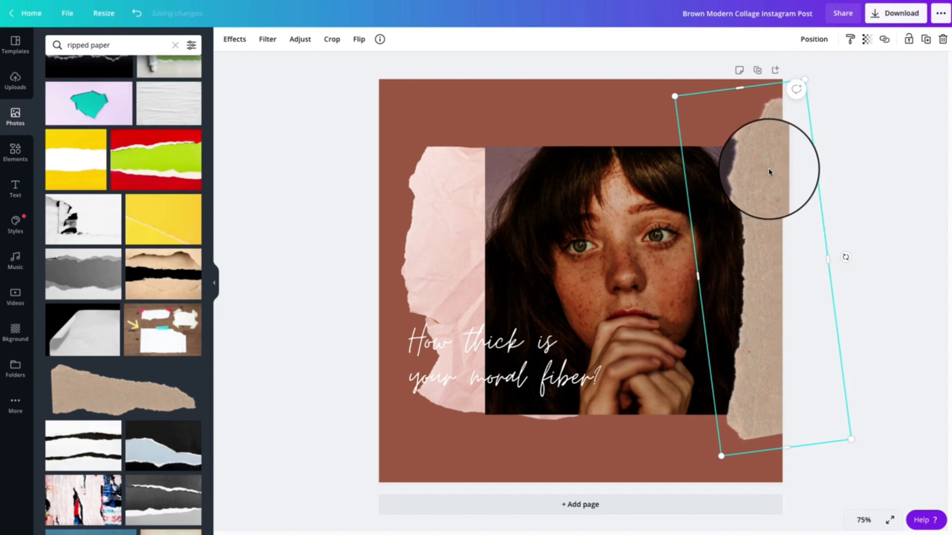
key("Left")
key("Left")
key("Left")
key("Left")
key("Left")
key("Left")
key("Left")
key("Left")
key("Left")
key("Left")
key("Left")
key("Left")
key("Left")
key("Left")
key("Left")
key("Left")
key("Left")
key("Left")
key("Left")
key("Left")
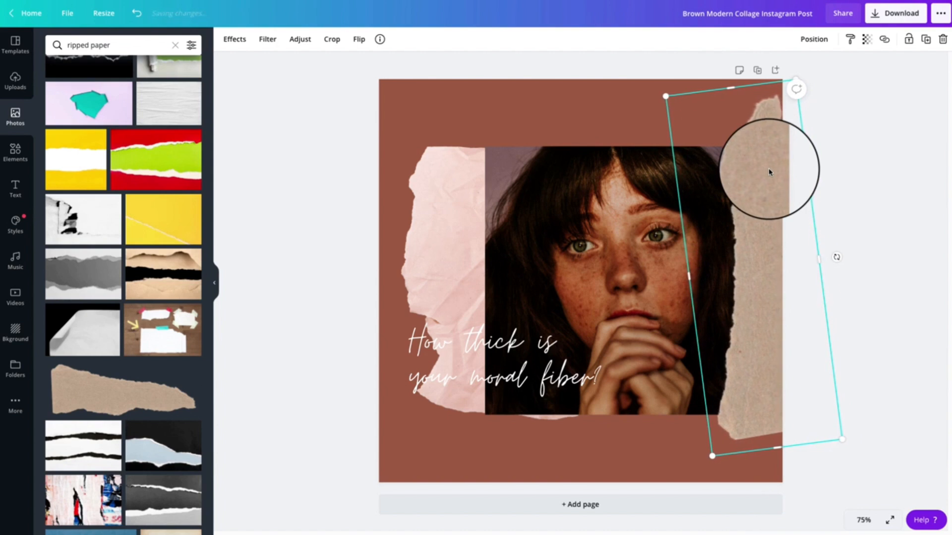
key("Left")
key("Left")
key("Left")
key("Left")
key("Left")
key("Left")
key("Left")
key("Left")
key("Left")
key("Left")
key("Left")
key("Left")
key("Left")
key("Left")
key("Left")
key("Left")
key("Left")
key("Left")
key("Left")
key("Left")
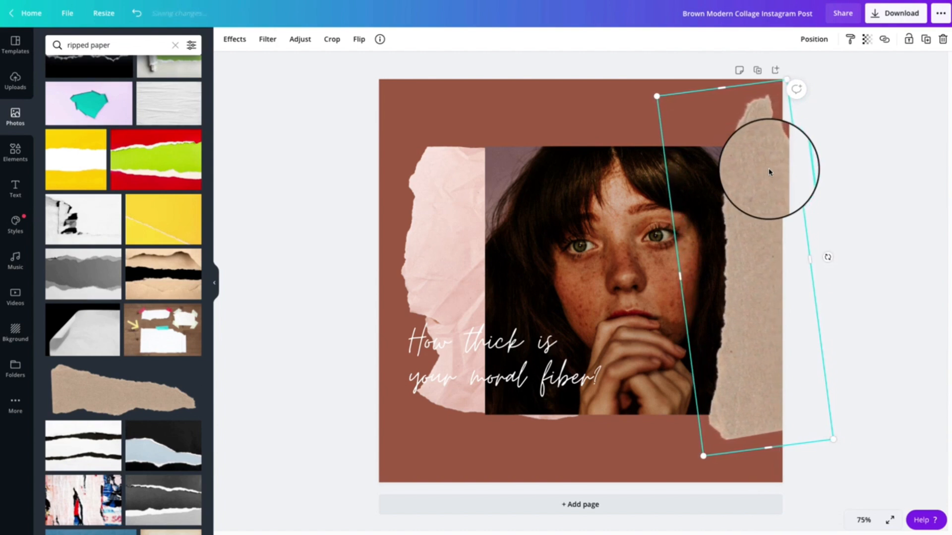
key("Left")
key("Left")
key("Left")
key("Left")
key("Left")
key("Left")
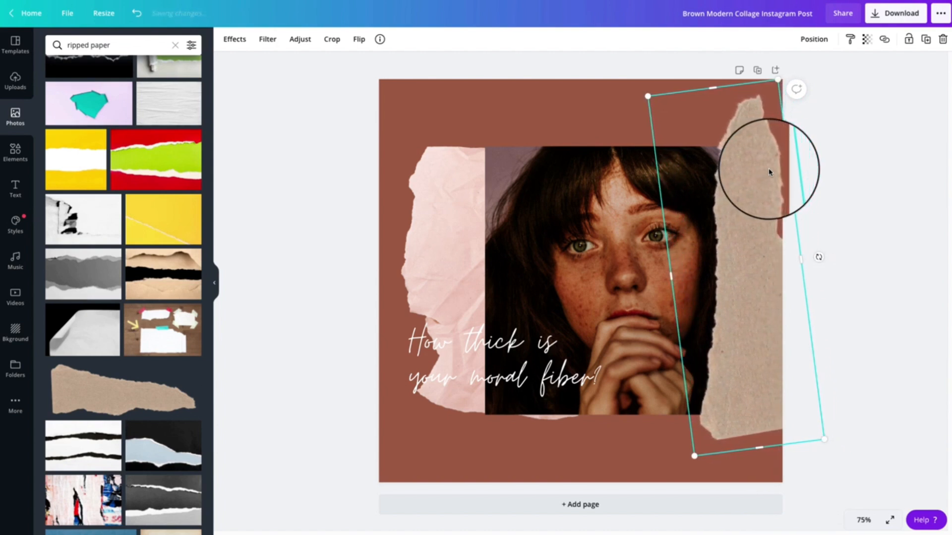
left_click(873, 202)
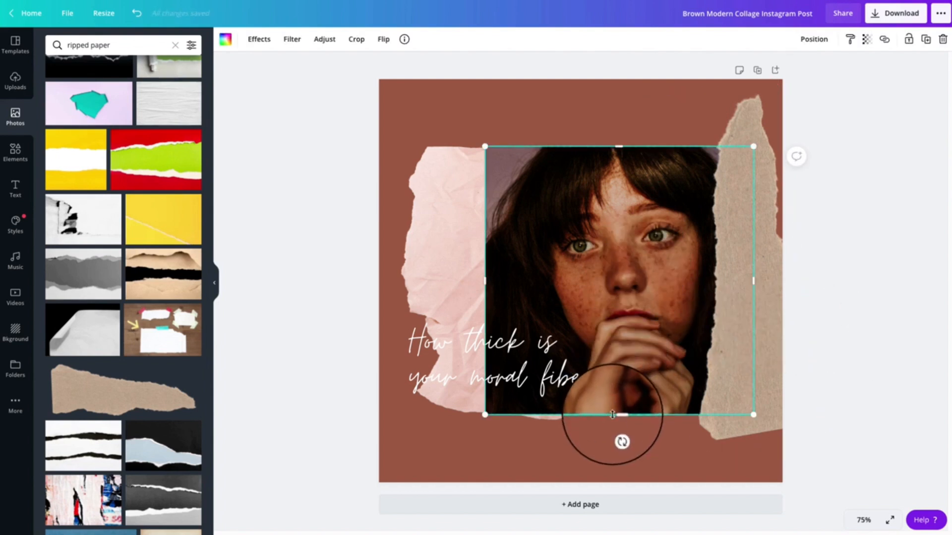
Make the portrait photo slightly taller by extending its lower edge, and adjust its upper-left corner over the pink paper
left_click_drag(618, 414, 620, 424)
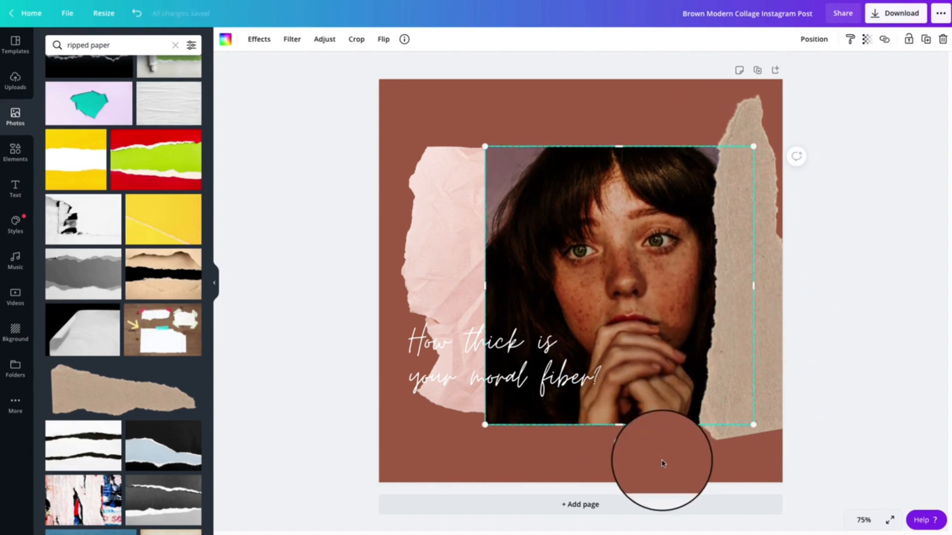
left_click(662, 463)
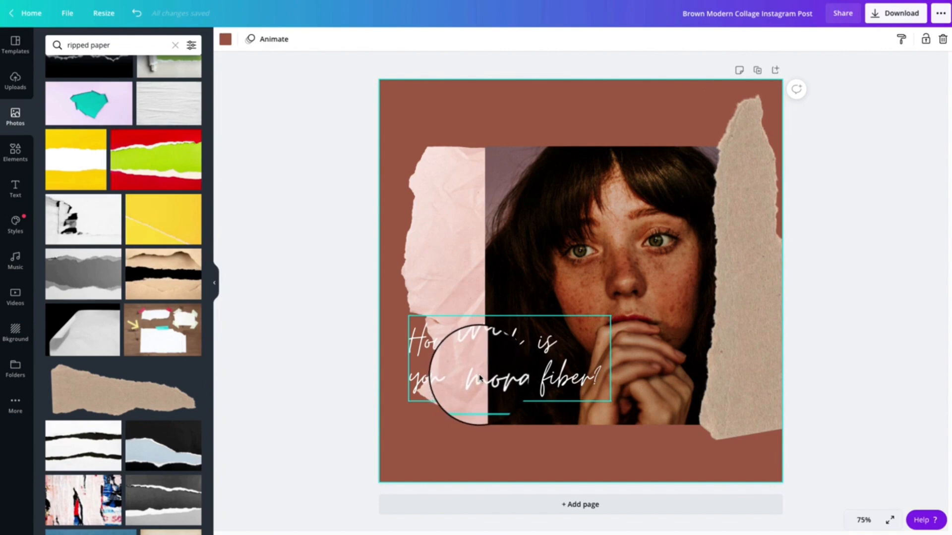
left_click(575, 293)
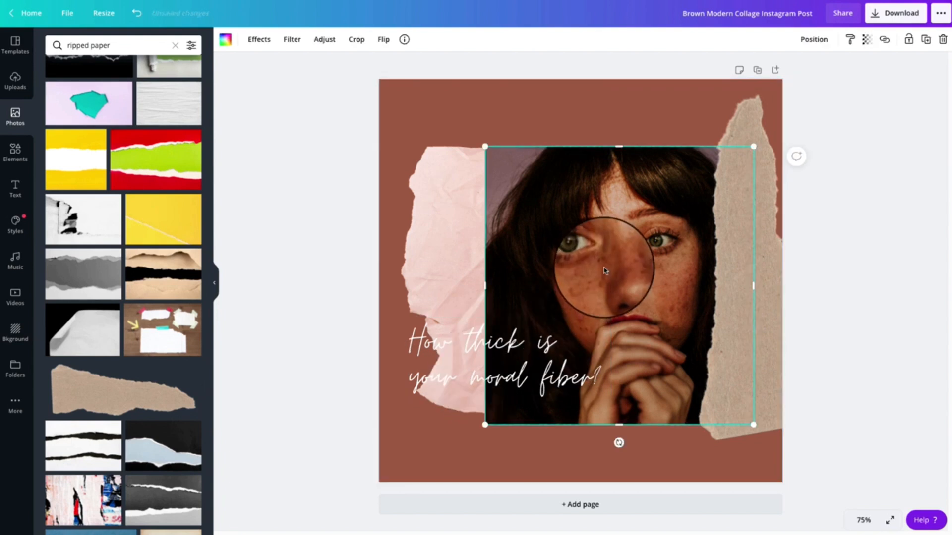
mouse_move(485, 146)
left_mouse_down()
mouse_move(403, 95)
mouse_move(472, 119)
mouse_move(504, 149)
mouse_move(554, 159)
mouse_move(491, 143)
left_mouse_up()
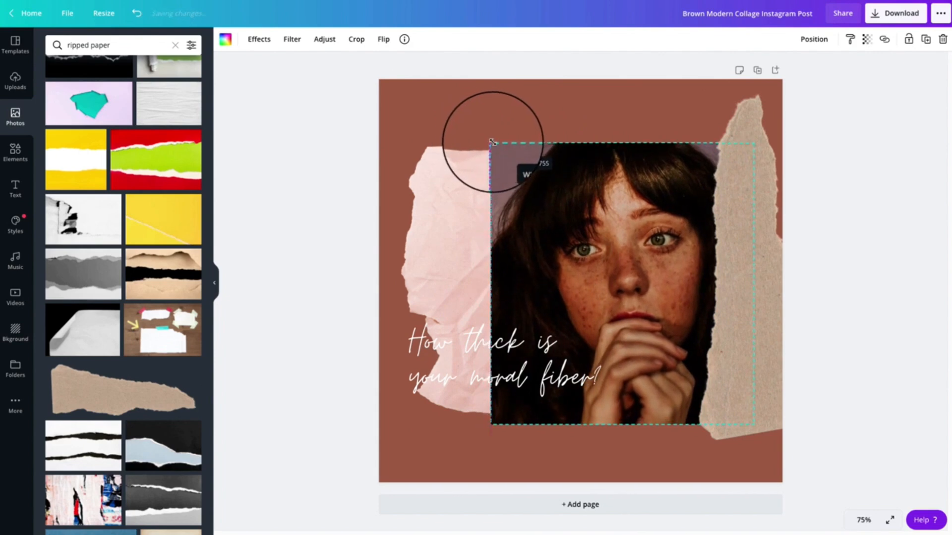
Move the "How thick is your moral fiber?" caption down so it overlaps the portrait's lower edge
left_click(506, 362)
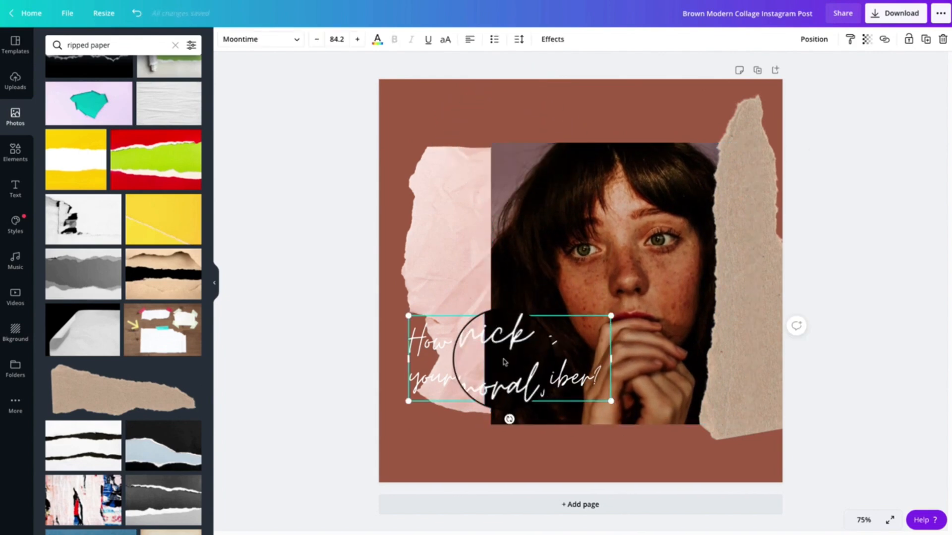
left_click_drag(504, 362, 509, 423)
left_click(679, 484)
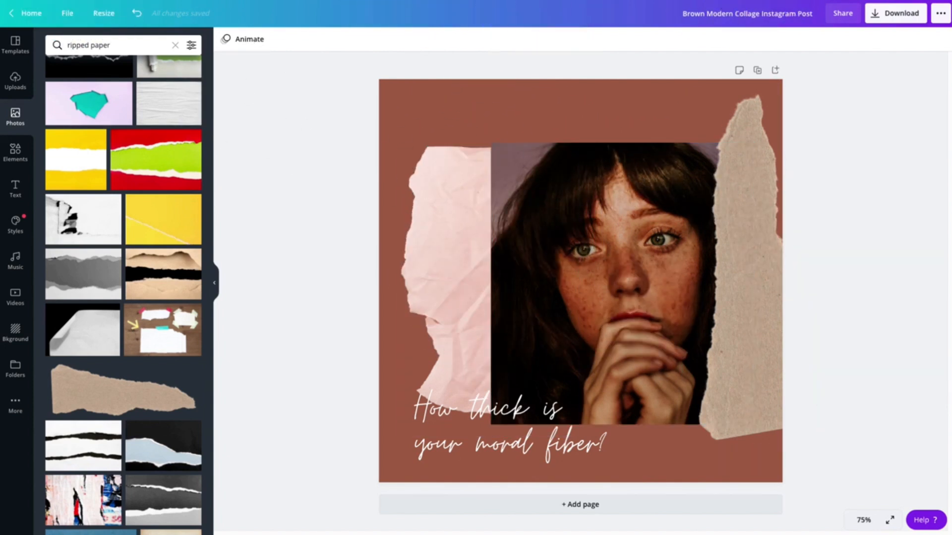
Return to the home page, show all designs and search the templates for "instagram"
left_click(740, 0)
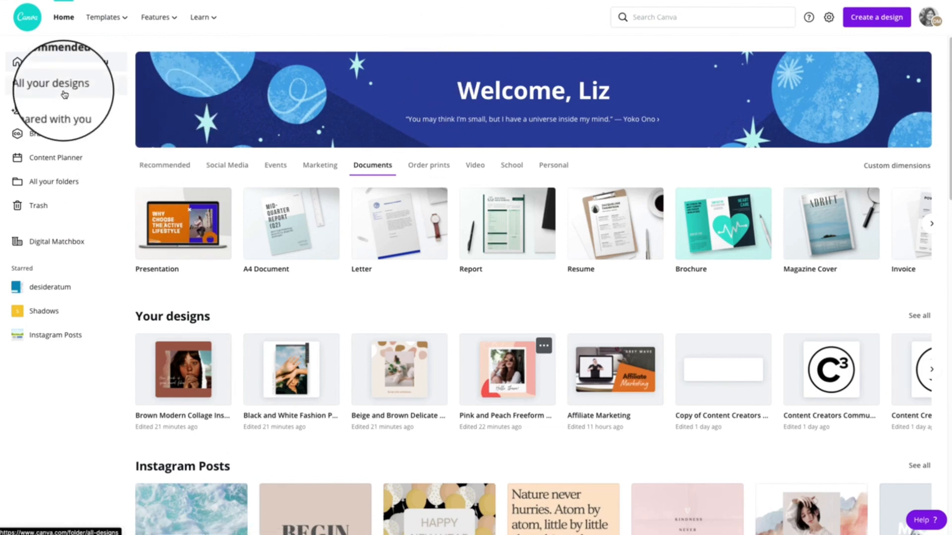
left_click(81, 87)
left_click(668, 21)
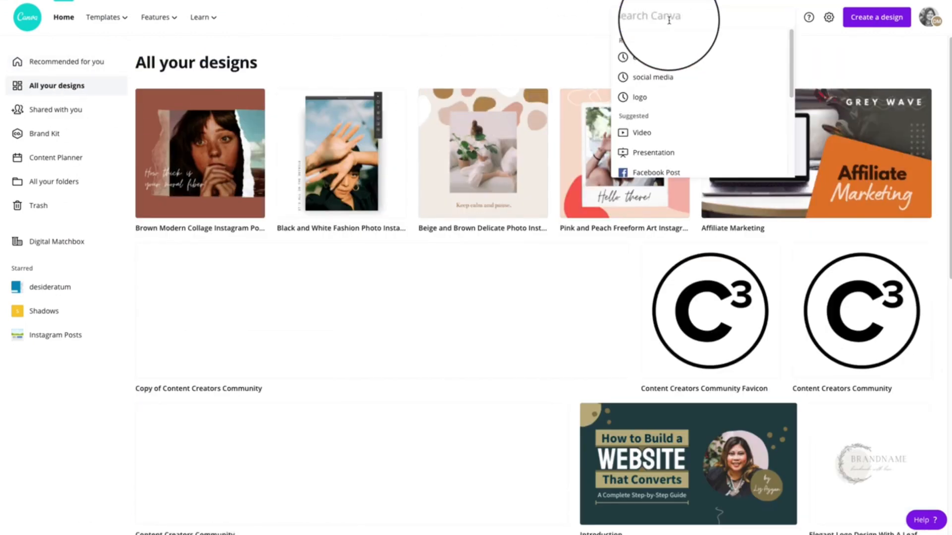
type("instagram")
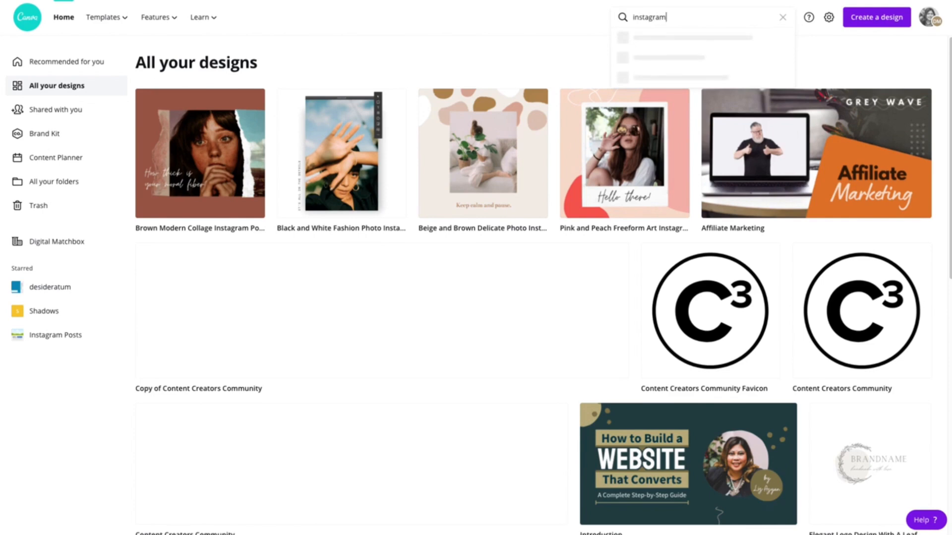
key("Return")
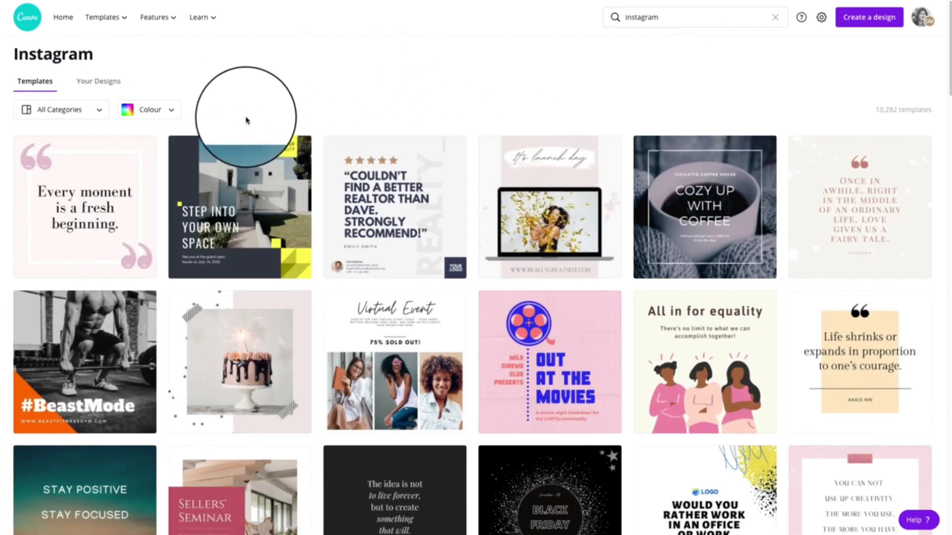
Browse the Instagram templates and open the orange and blue "World Smile Day Promo" post as a new design
scroll(585, 107, "down", 5)
scroll(591, 124, "down", 15)
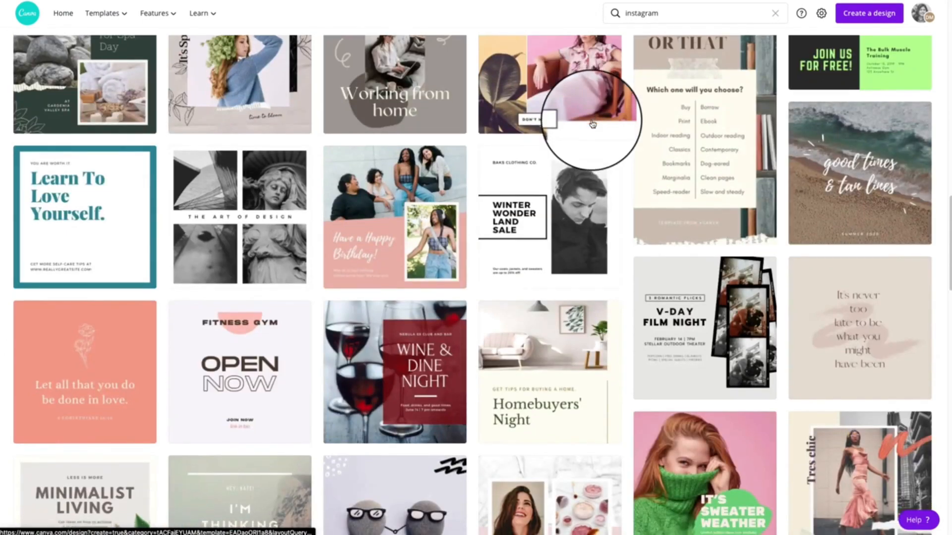
scroll(592, 124, "down", 6)
scroll(592, 124, "down", 12)
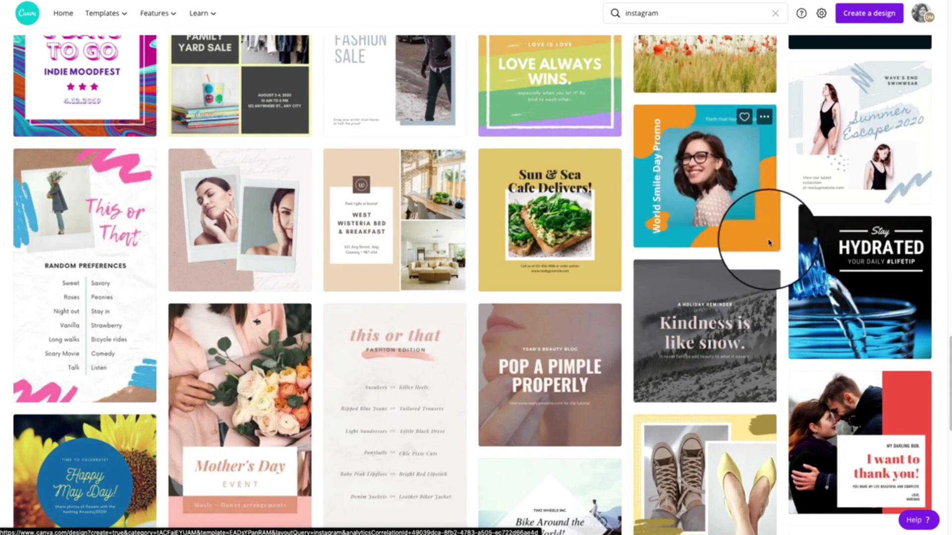
left_click(721, 179)
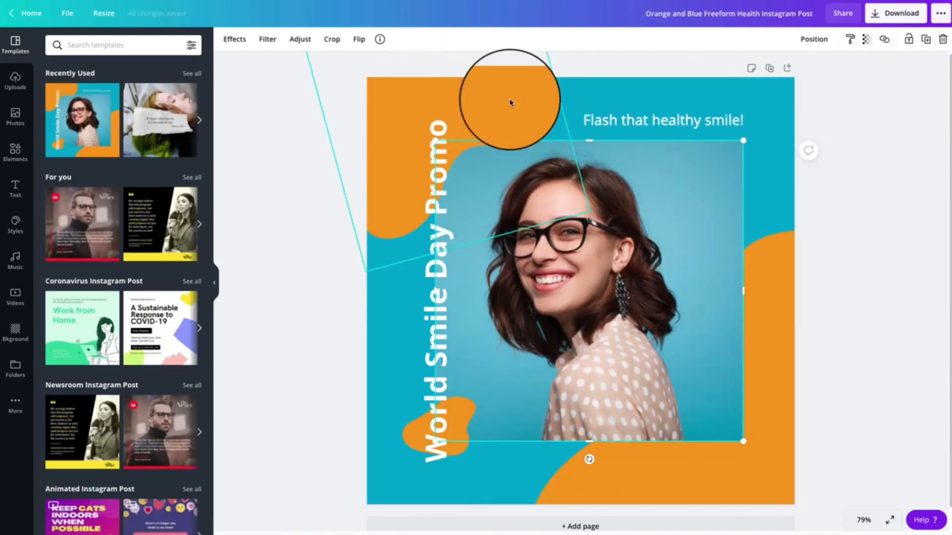
Examine the smile promo's upper orange blob, blue background and "Flash that healthy smile!" text as separate elements
left_click(510, 102)
left_click(621, 106)
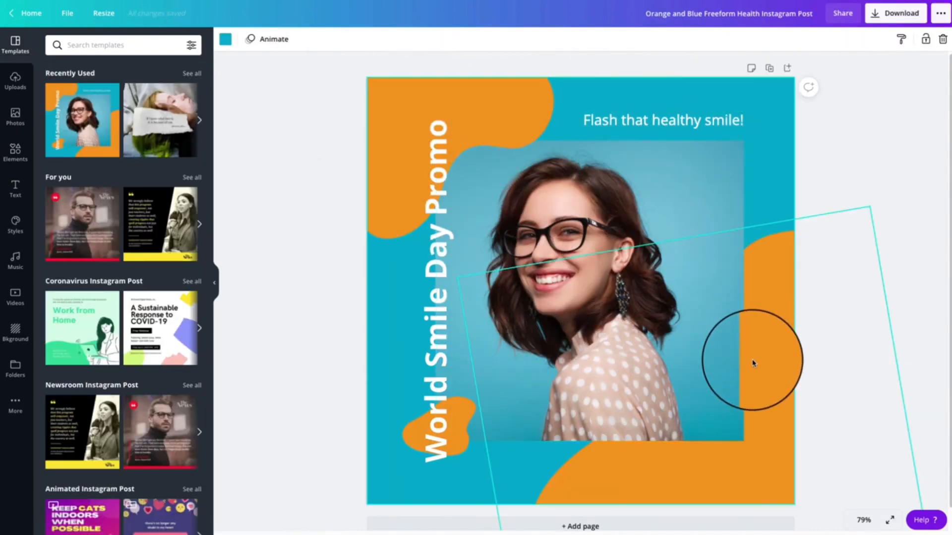
left_click(639, 119)
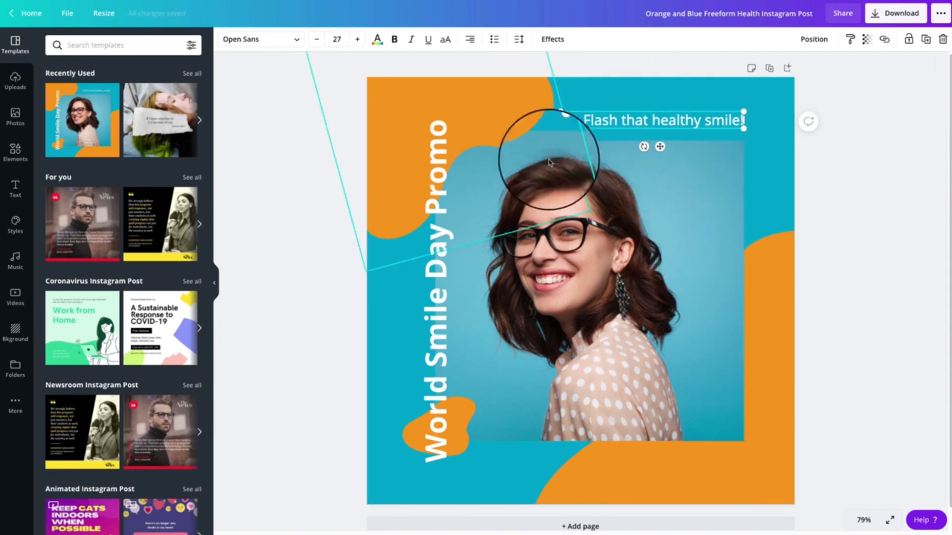